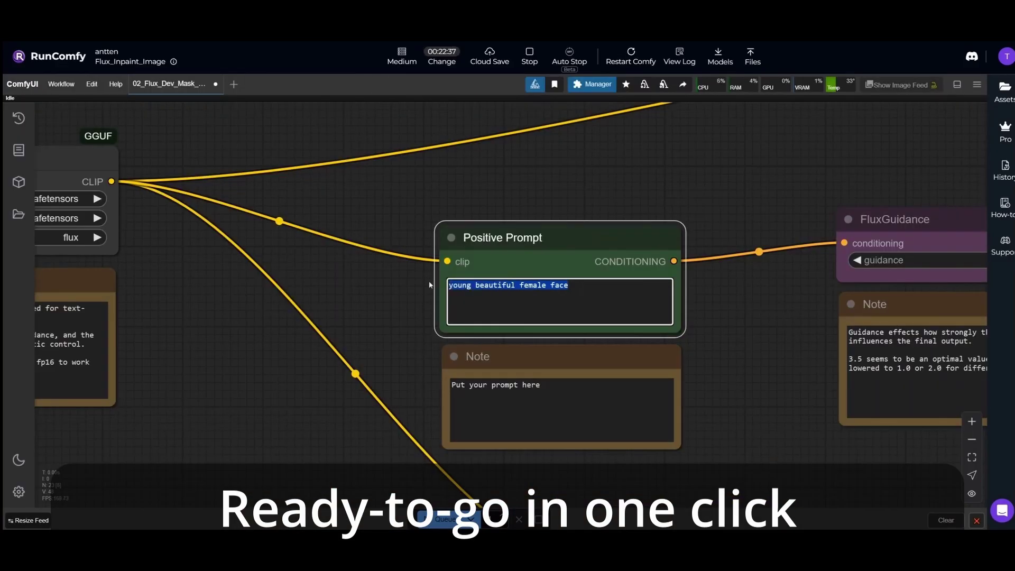
# Replace the Positive Prompt text with "2 hands, 5 fingers" and add "holding sabre" to it
pyautogui.write('5 fingers')
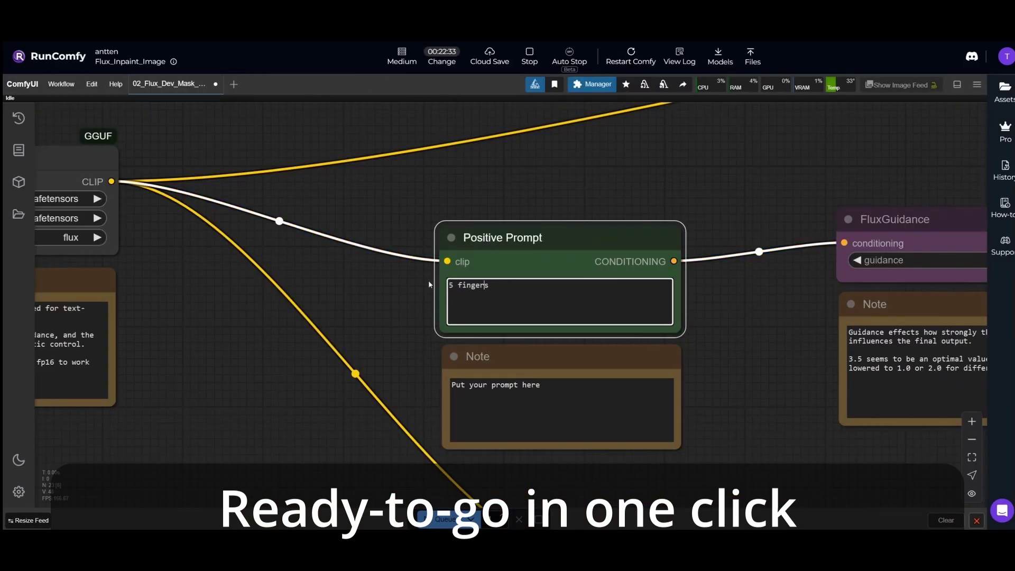
pyautogui.press('Home')
pyautogui.write('2 hands, ')
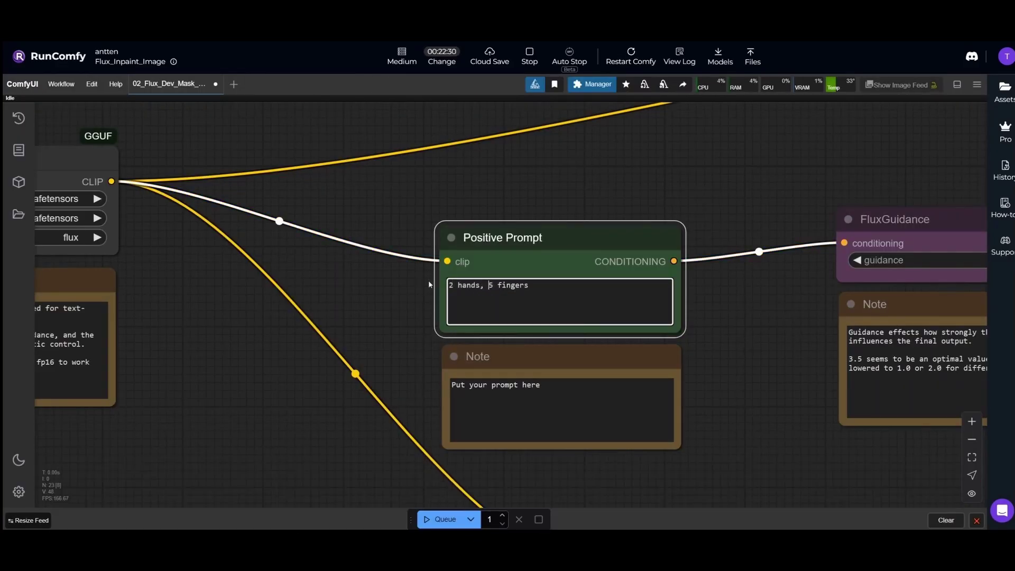
pyautogui.write(' holding sabre')
pyautogui.click(692, 184)
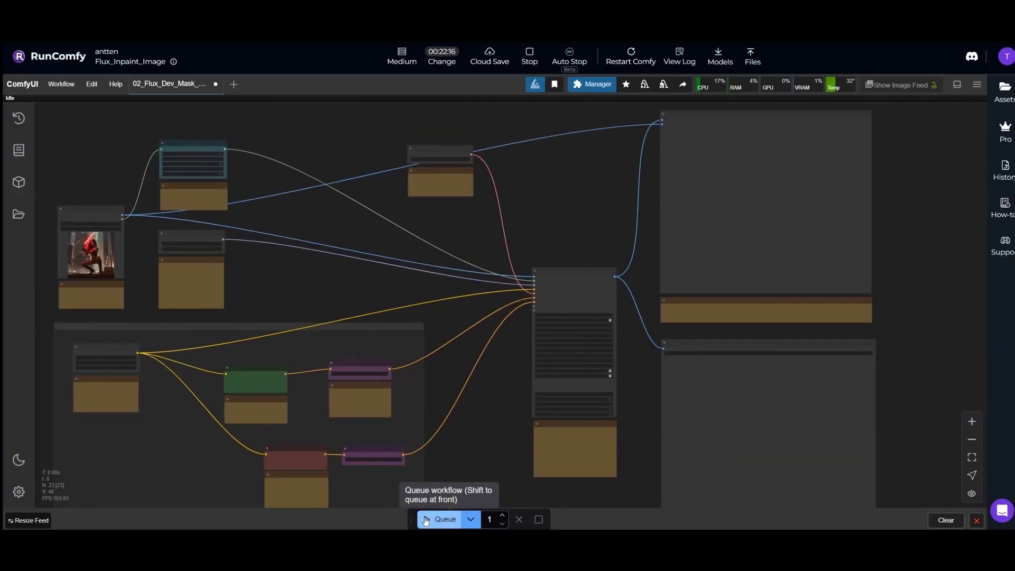
# Queue the inpainting workflow once and inspect the generated image up close
pyautogui.click(441, 519)
pyautogui.scroll(5, 499, 321)
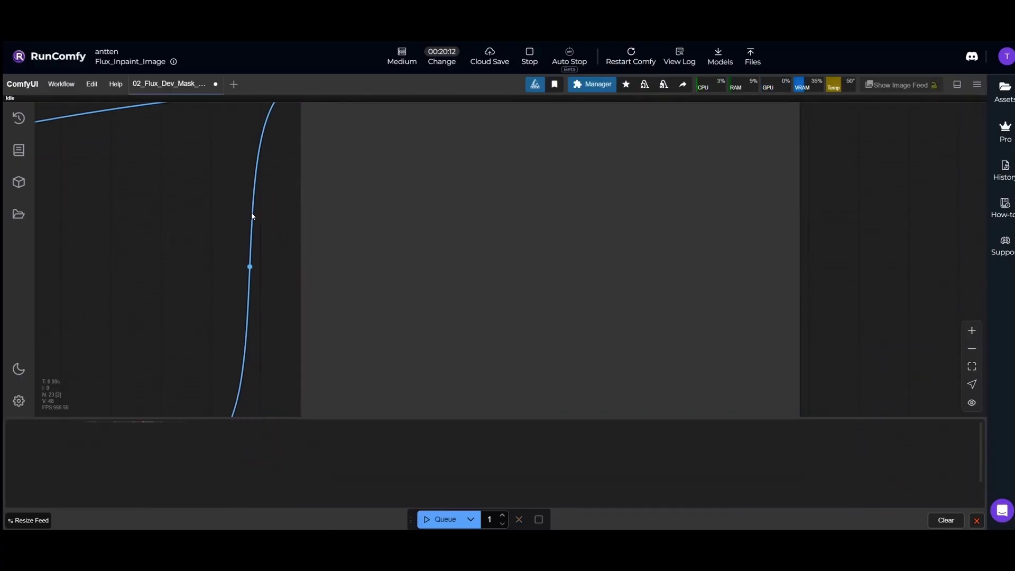
pyautogui.scroll(2, 319, 273)
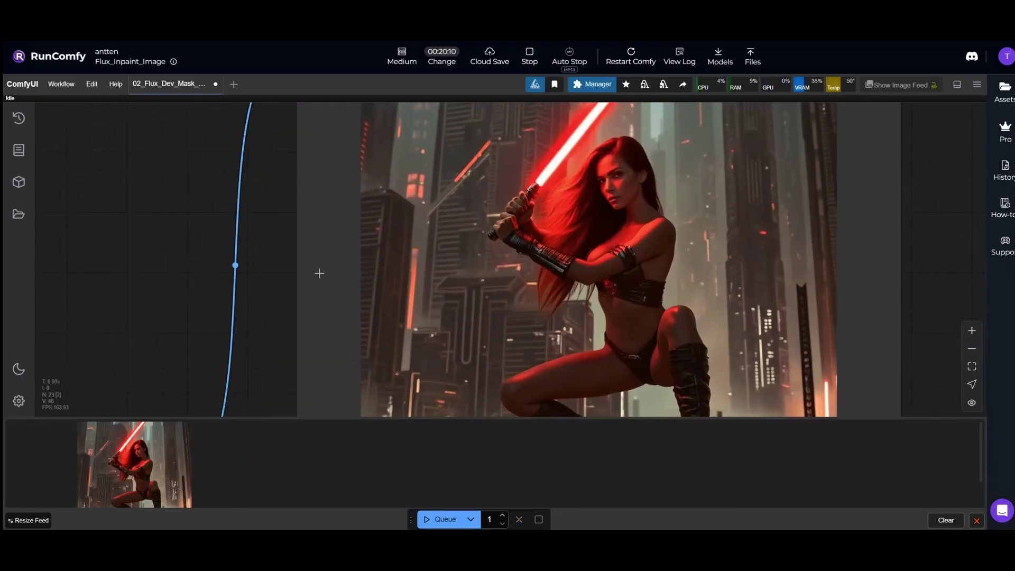
pyautogui.scroll(5, 520, 227)
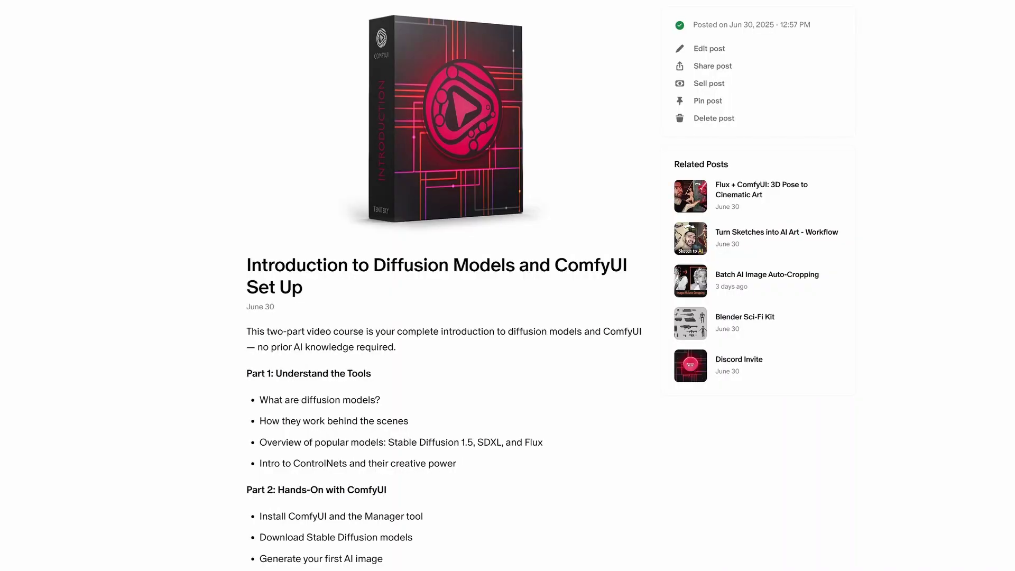
# Switch to the browser and review the posts "Introduction to Diffusion Models and ComfyUI Set Up" and "Flux + ComfyUI: 3D Pose to Cinematic Art"
pyautogui.scroll(-7, 507, 285)
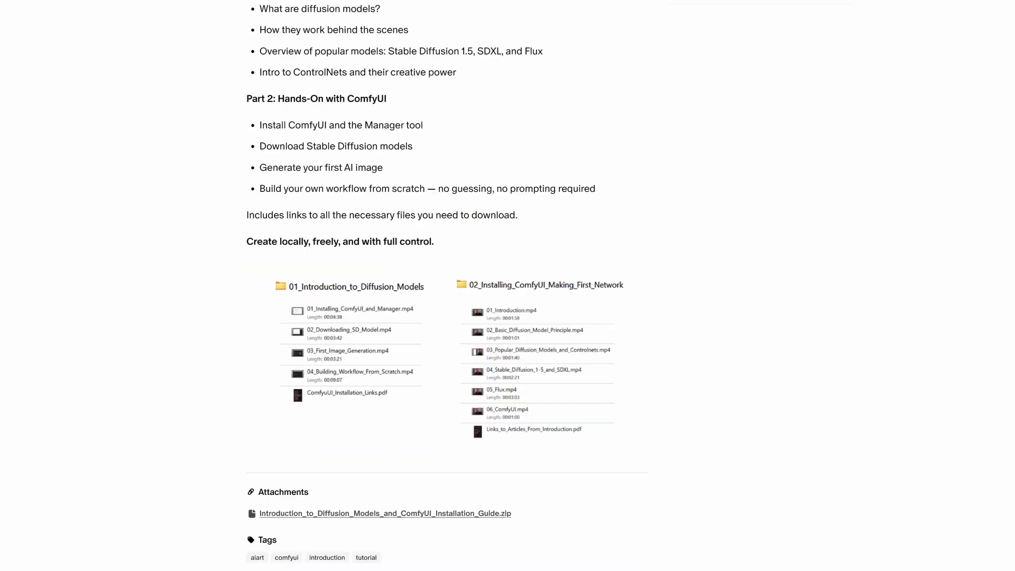
pyautogui.scroll(7, 508, 286)
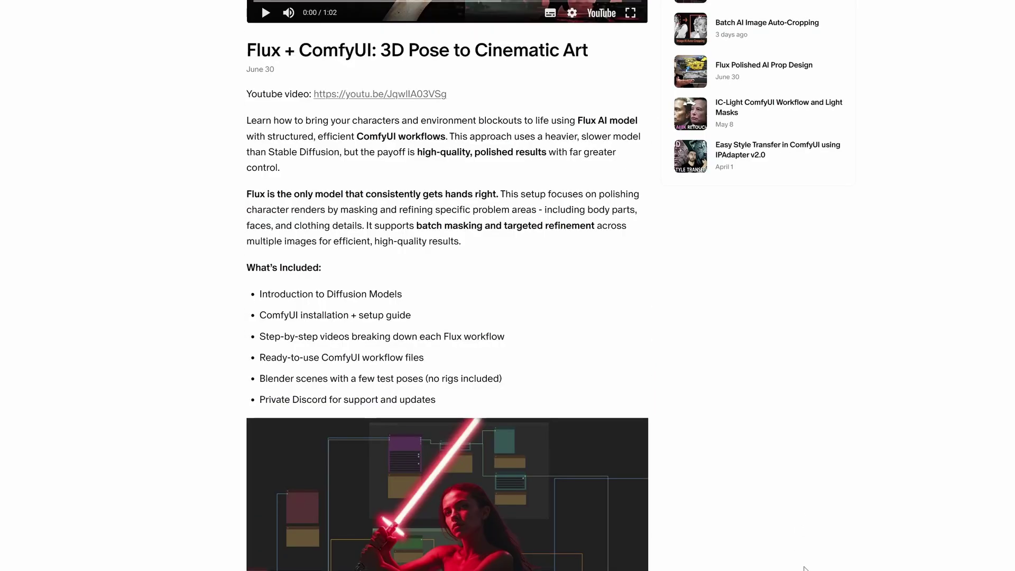
pyautogui.scroll(4, 802, 569)
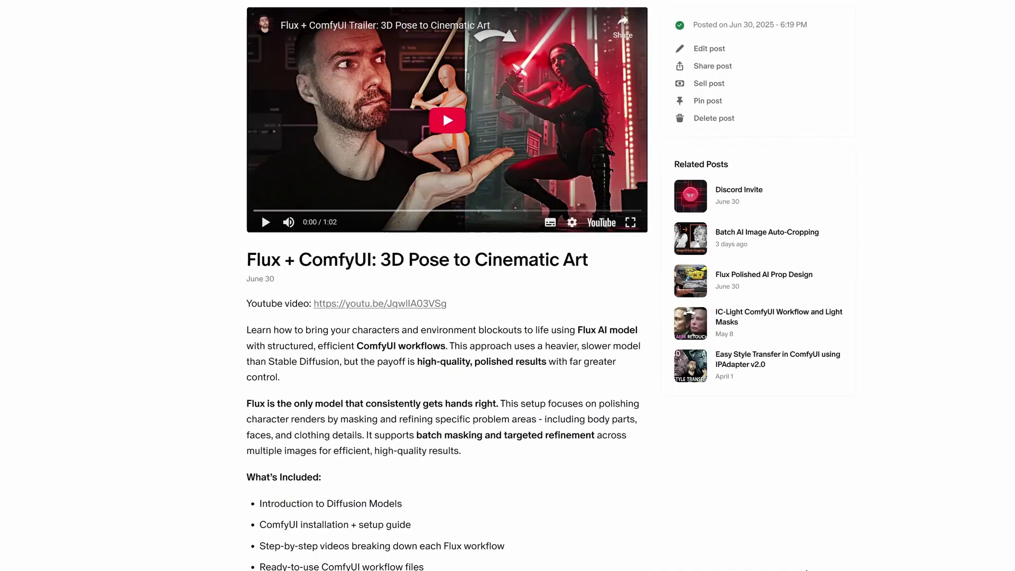
pyautogui.scroll(-12, 768, 429)
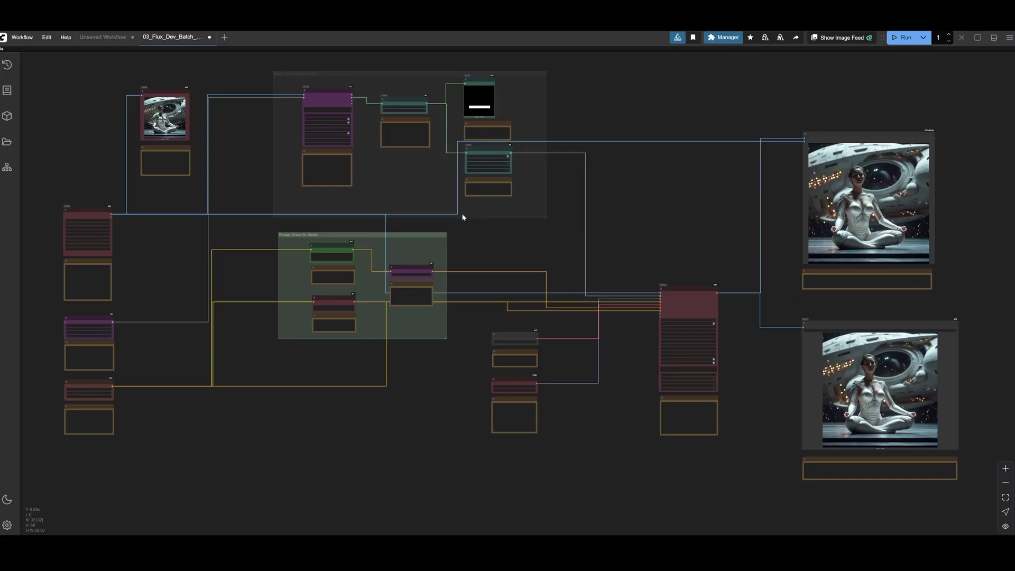
# Examine the Load Image Batch node in the 03_Flux_Dev_Batch workflow, including its available mode options
pyautogui.moveTo(138, 250); pyautogui.dragTo(145, 269)
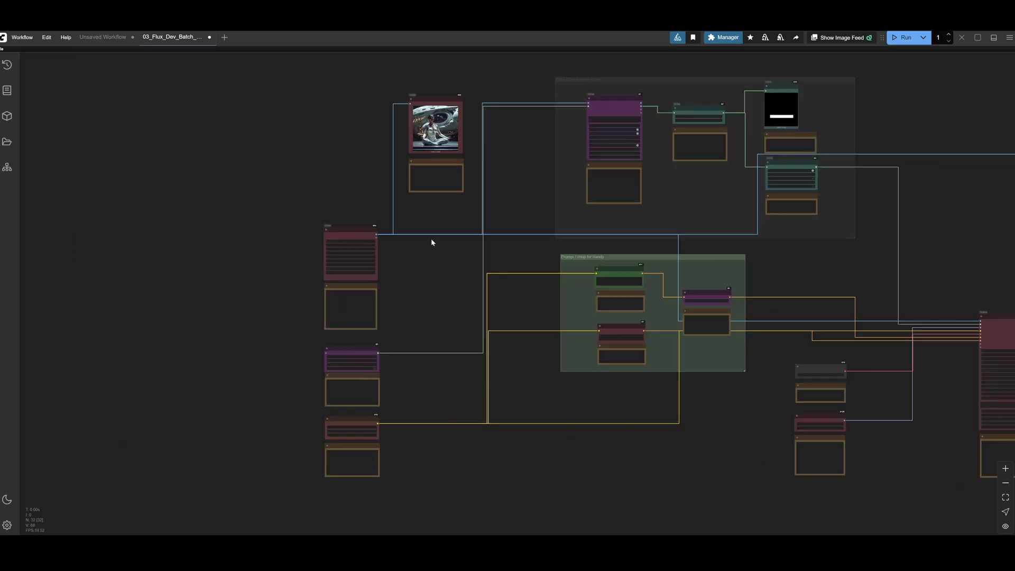
pyautogui.scroll(8, 432, 241)
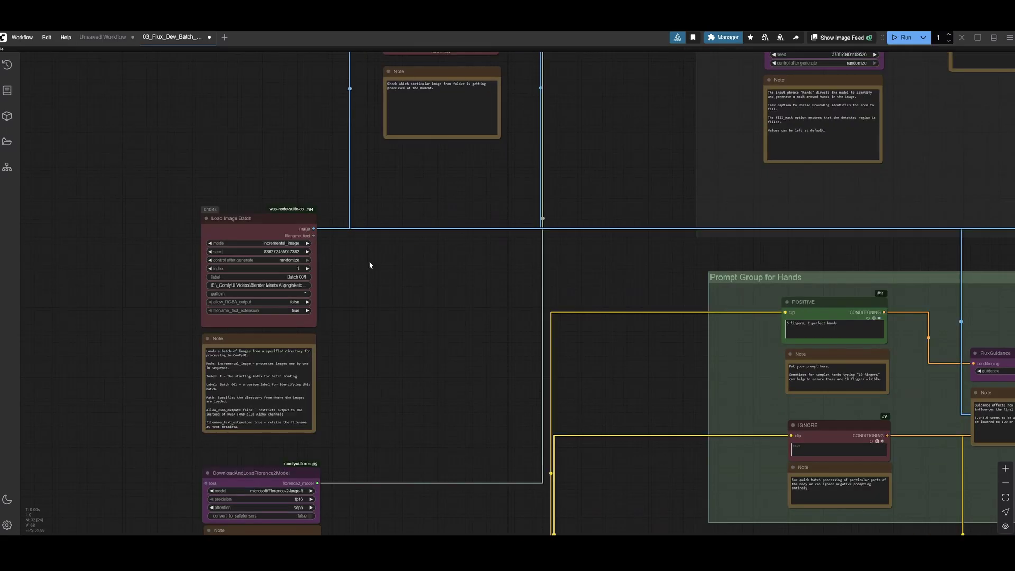
pyautogui.scroll(3, 372, 270)
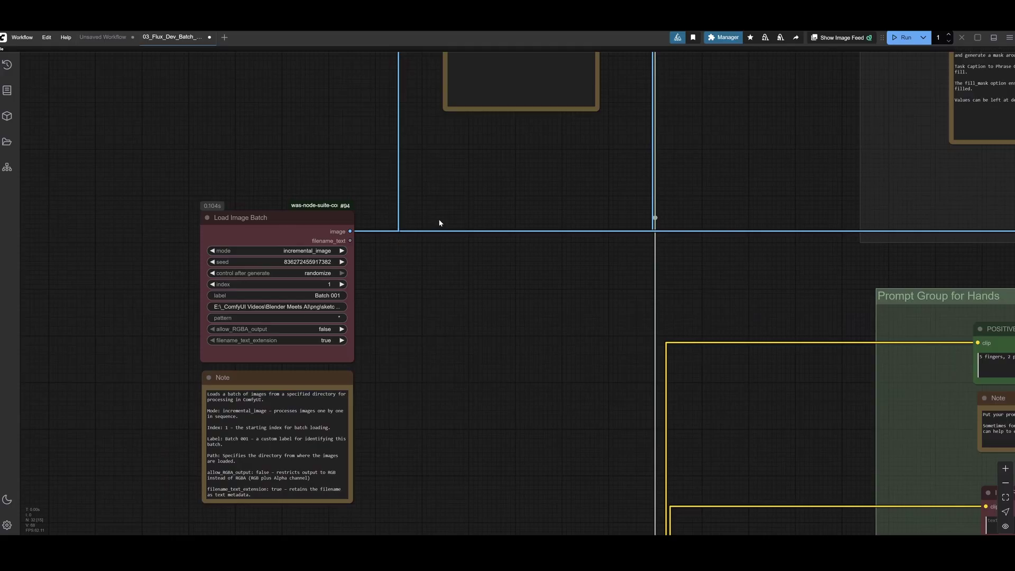
pyautogui.scroll(1, 421, 251)
pyautogui.moveTo(485, 209); pyautogui.dragTo(571, 162)
pyautogui.click(331, 171)
pyautogui.scroll(2, 478, 214)
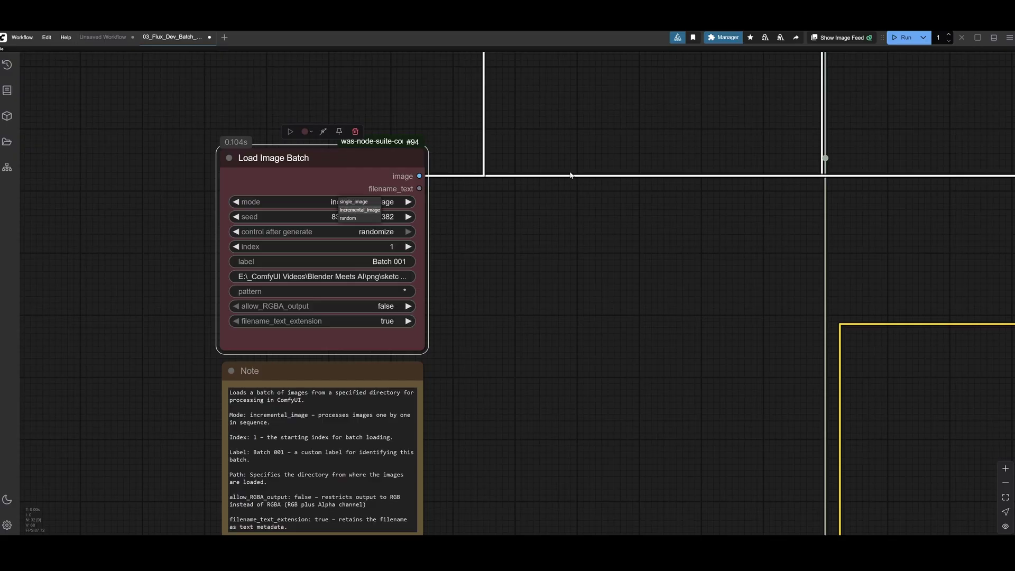
pyautogui.click(603, 138)
# Check the remaining Load Image Batch settings and the image preview node with its note
pyautogui.moveTo(574, 196); pyautogui.dragTo(546, 270)
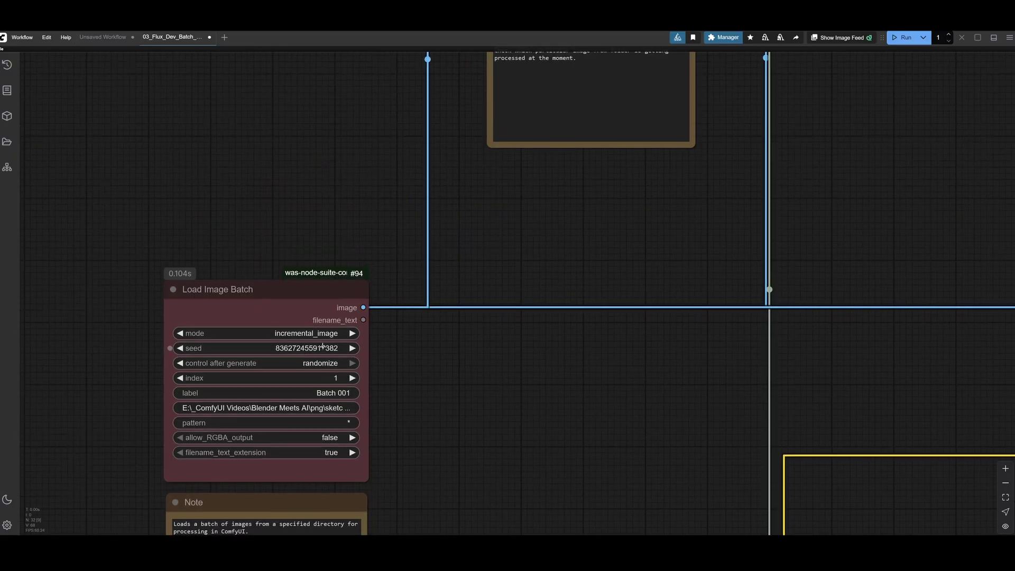
pyautogui.scroll(5, 511, 317)
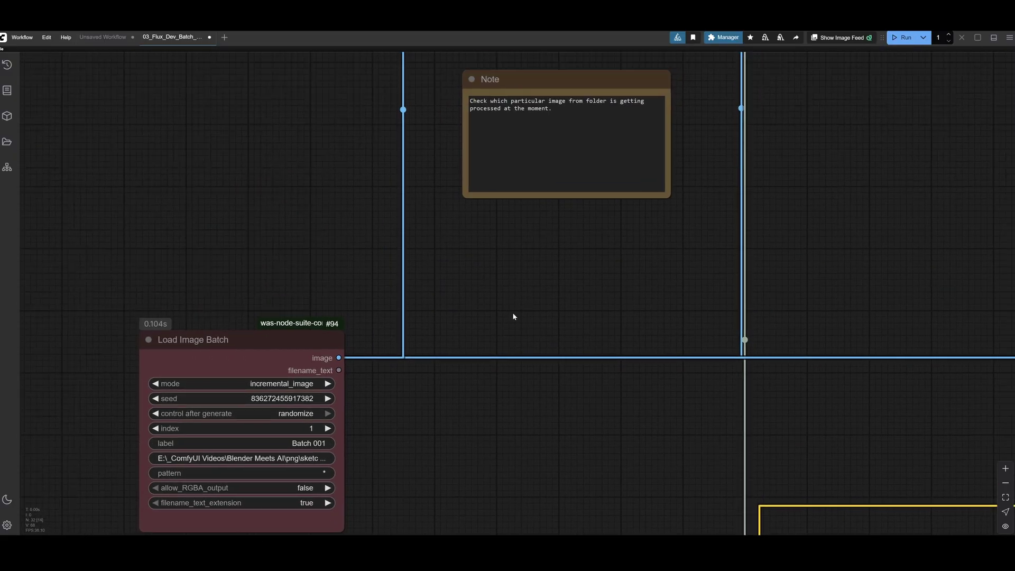
pyautogui.scroll(8, 467, 264)
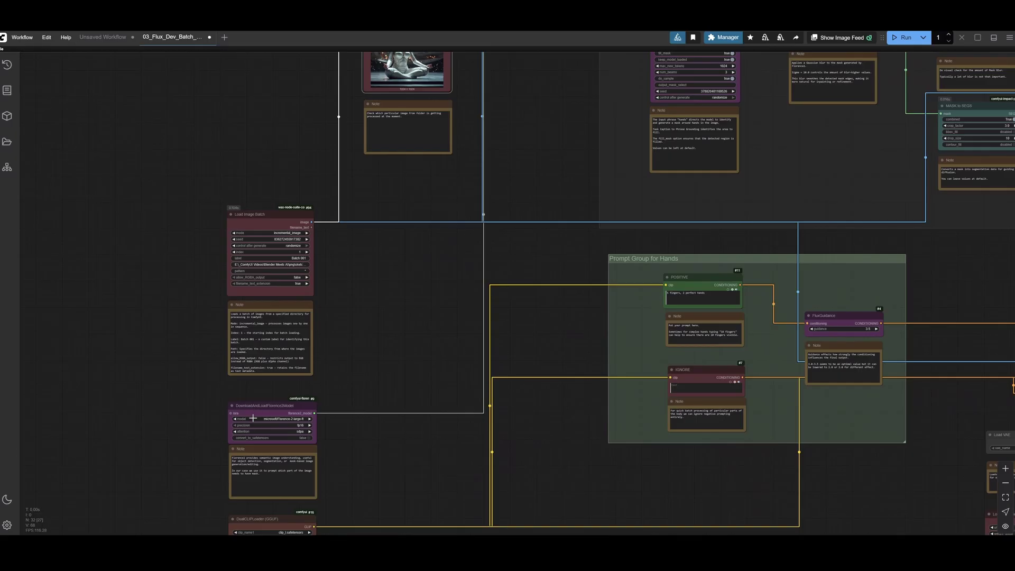
# Select the DownloadAndLoadFlorence2Model node and search the custom nodes manager for "florence2"
pyautogui.click(253, 419)
pyautogui.moveTo(451, 372); pyautogui.dragTo(518, 305)
pyautogui.scroll(5, 313, 423)
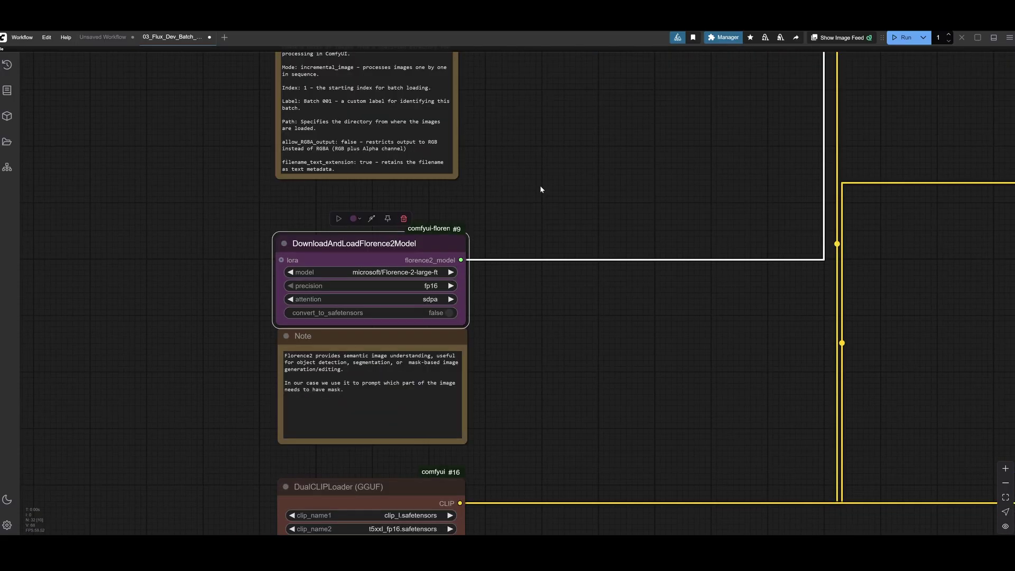
pyautogui.click(723, 37)
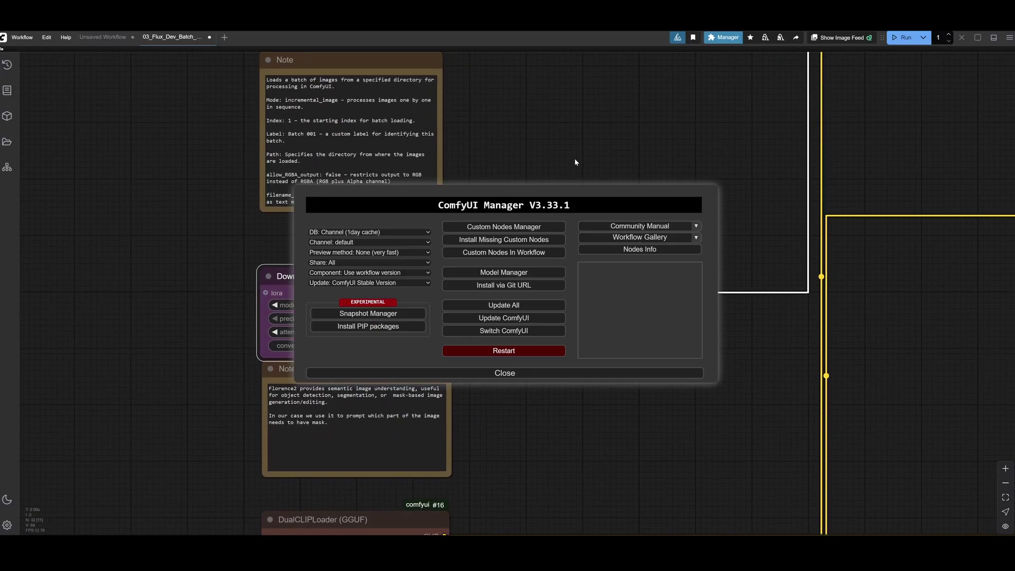
pyautogui.click(515, 227)
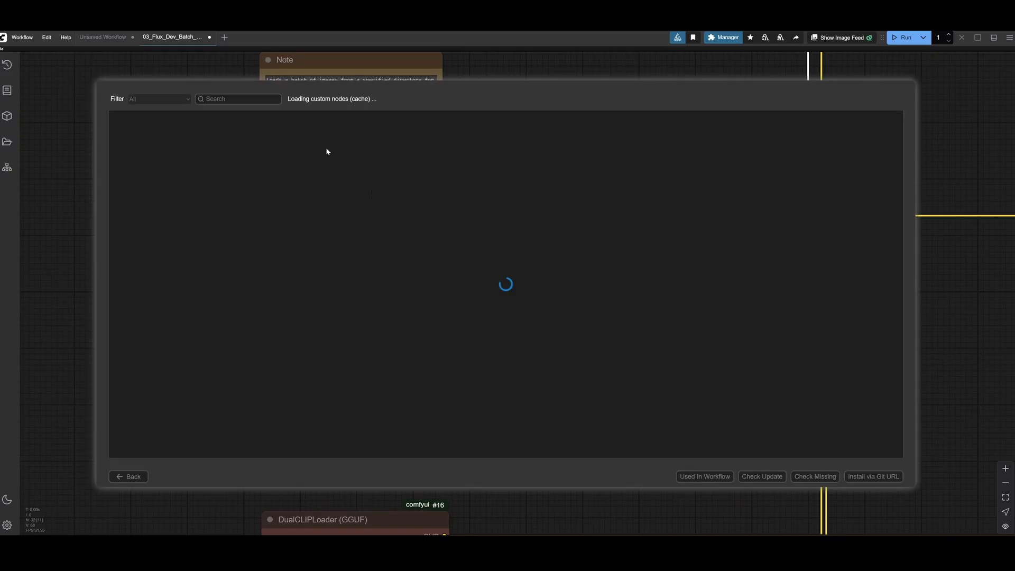
pyautogui.click(248, 99)
pyautogui.write('florence2')
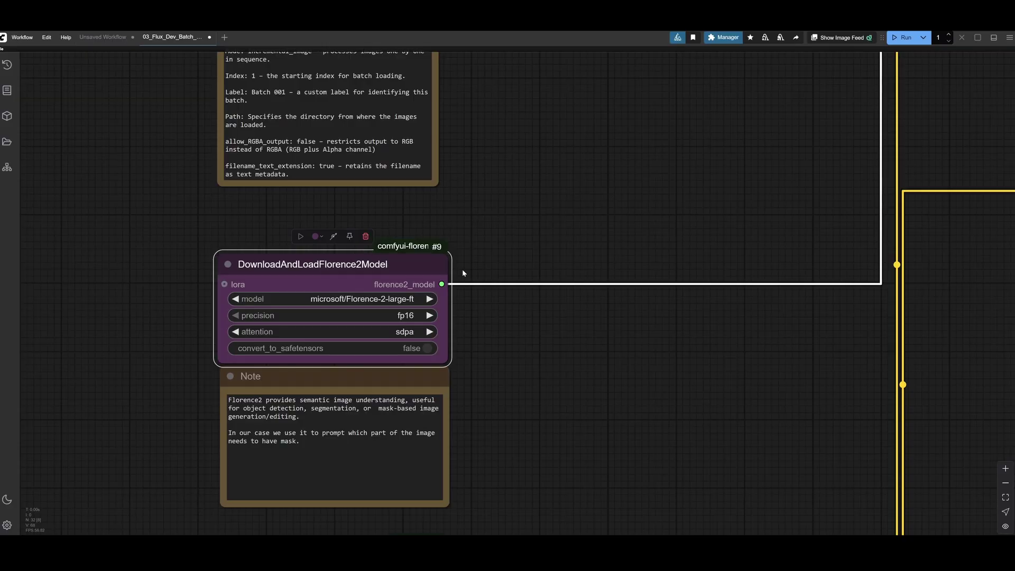
# Set the model of the DownloadAndLoadFlorence2Model node to microsoft/Florence-2-base
pyautogui.click(393, 299)
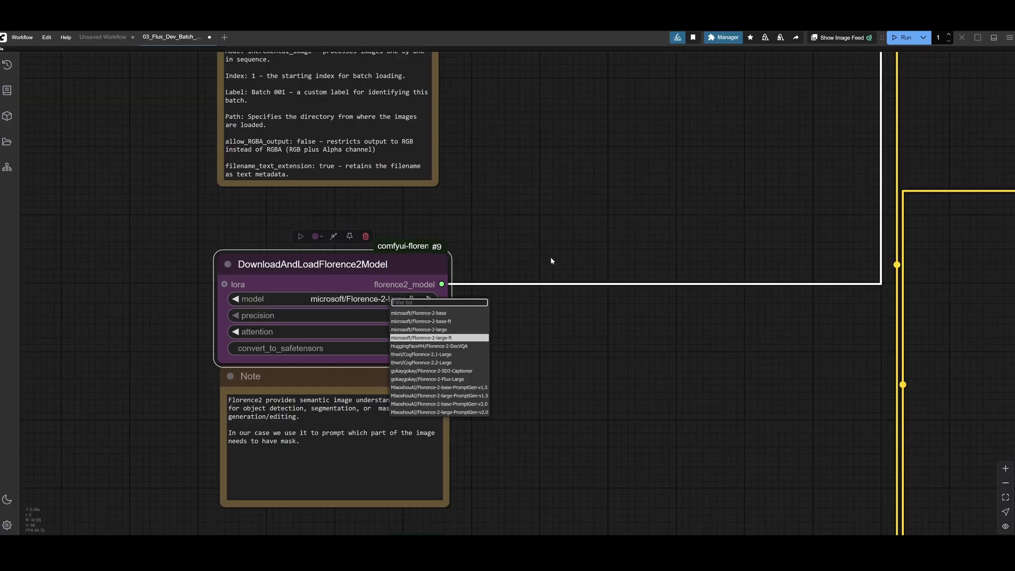
pyautogui.click(418, 313)
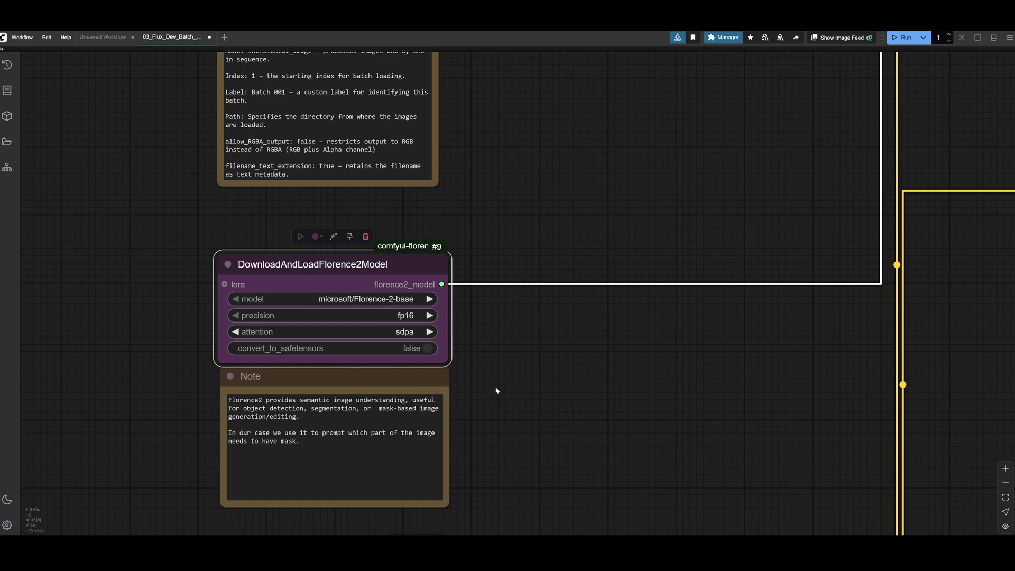
pyautogui.click(374, 300)
# Locate the Florence2Run node in the Mask Extraction for Hands group and highlight its connections
pyautogui.scroll(-5, 458, 334)
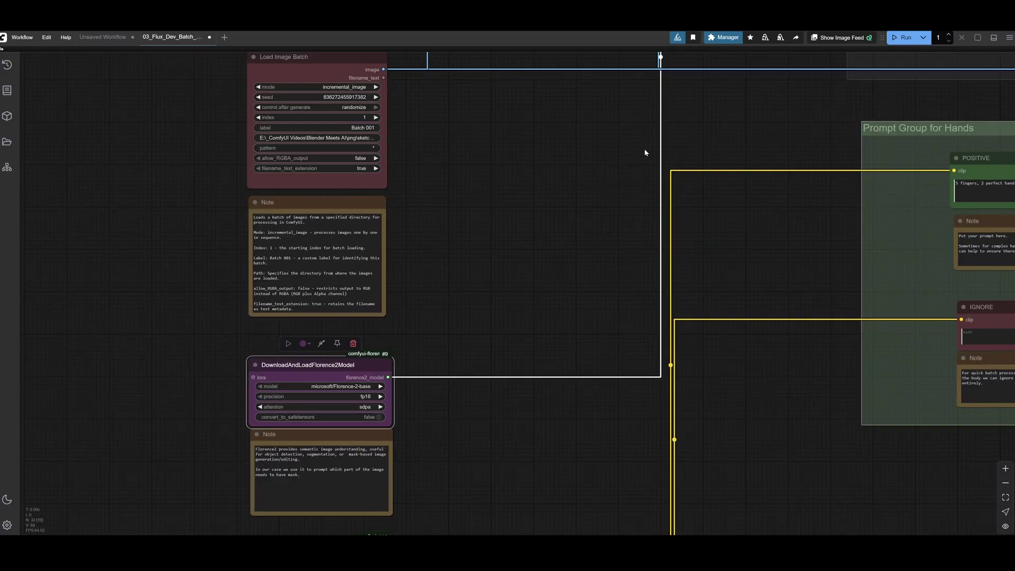
pyautogui.scroll(-4, 644, 152)
pyautogui.moveTo(644, 152); pyautogui.dragTo(465, 292)
pyautogui.moveTo(533, 175); pyautogui.dragTo(418, 290)
pyautogui.click(557, 192)
pyautogui.moveTo(543, 195); pyautogui.dragTo(415, 194)
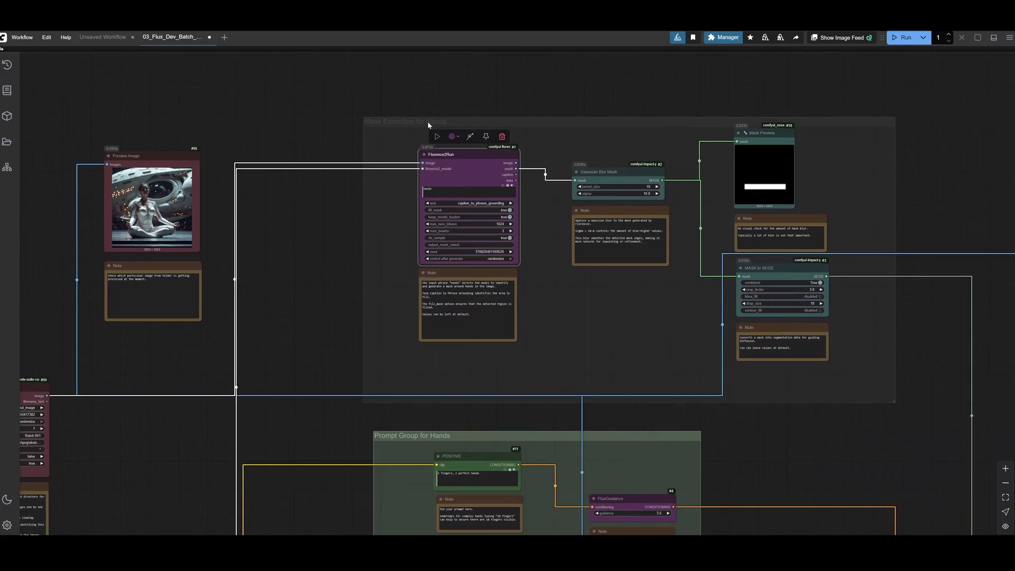
pyautogui.click(434, 122)
pyautogui.click(436, 154)
# Trace the Florence2Run inputs back to the Load Image Batch and DownloadAndLoadFlorence2Model nodes
pyautogui.moveTo(378, 257); pyautogui.dragTo(466, 219)
pyautogui.click(99, 349)
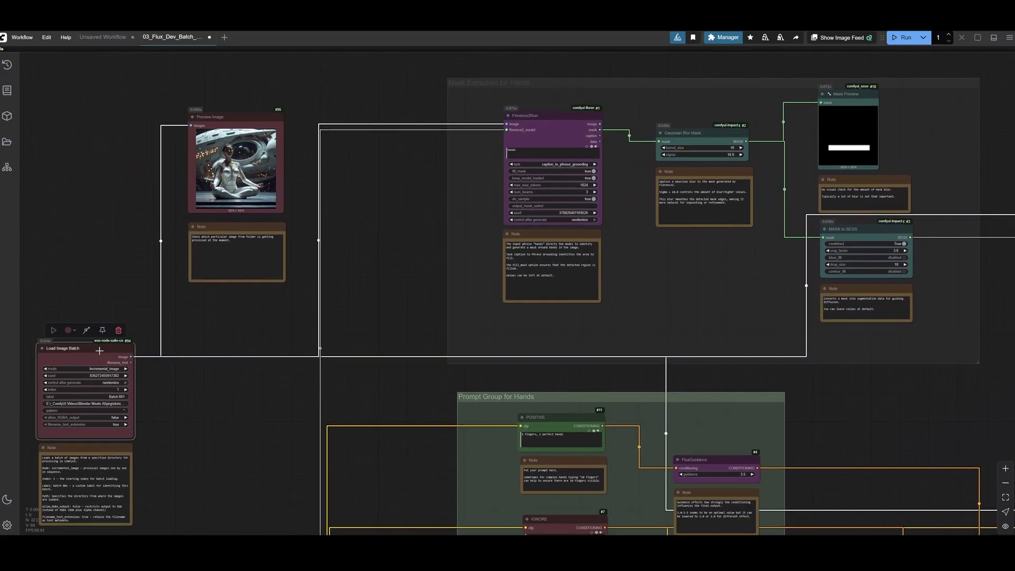
pyautogui.scroll(-5, 255, 387)
pyautogui.hscroll(-2, 254, 387)
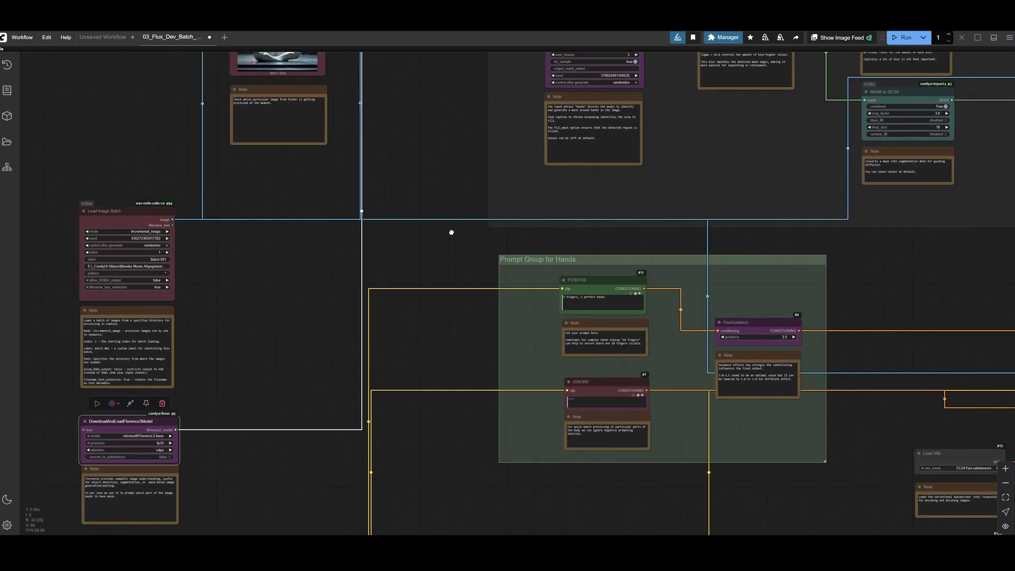
pyautogui.moveTo(452, 232); pyautogui.dragTo(412, 273)
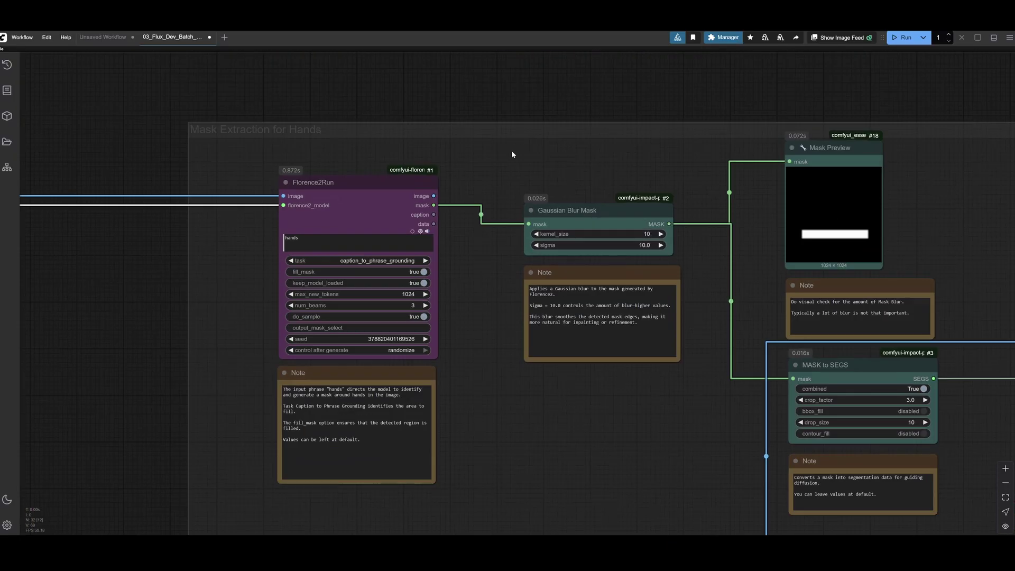
# Examine the "hands" text prompt and the available task options of the Florence2Run node
pyautogui.moveTo(513, 152); pyautogui.dragTo(543, 107)
pyautogui.doubleClick(325, 188)
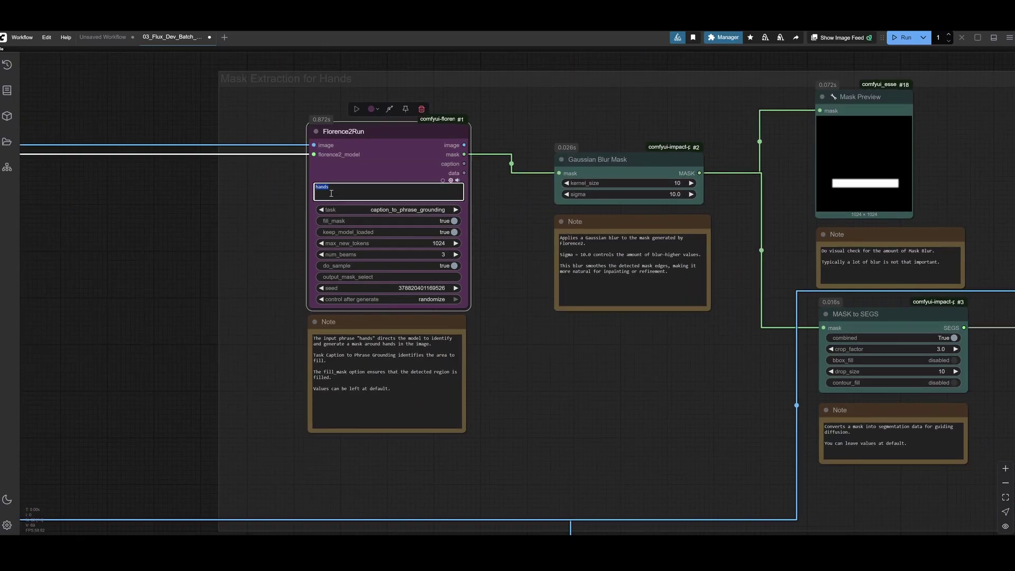
pyautogui.scroll(2, 341, 236)
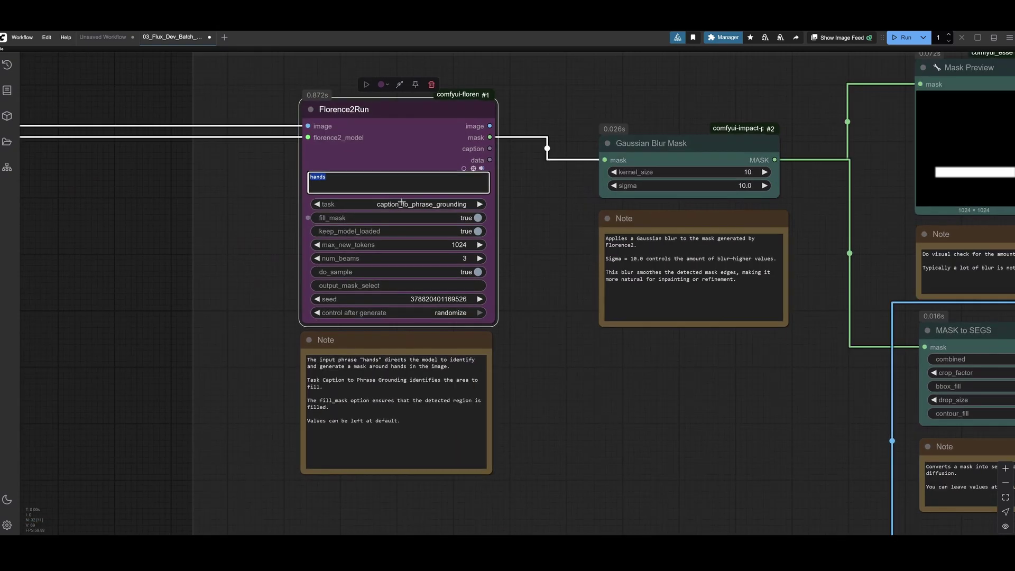
pyautogui.click(443, 203)
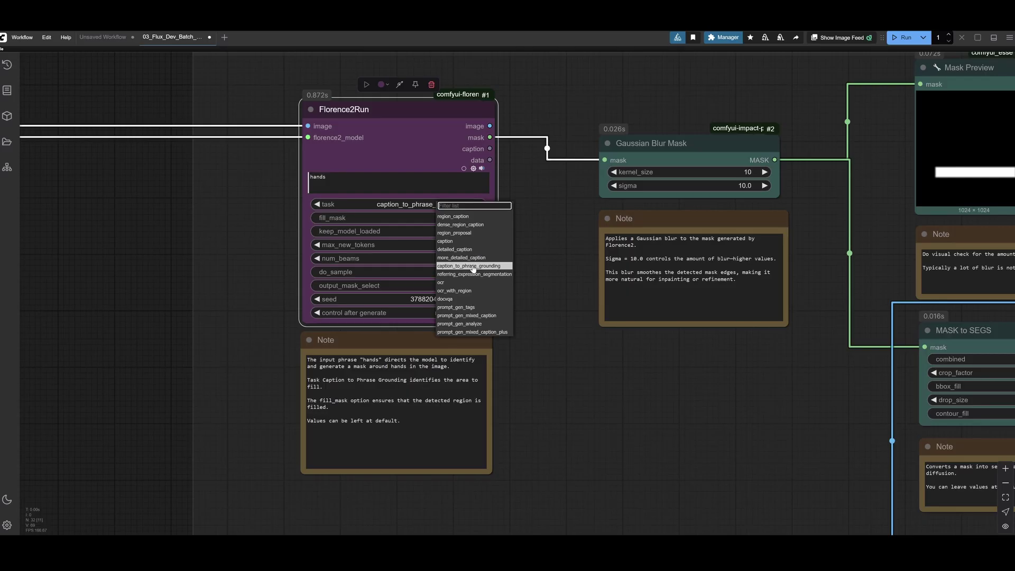
pyautogui.click(259, 274)
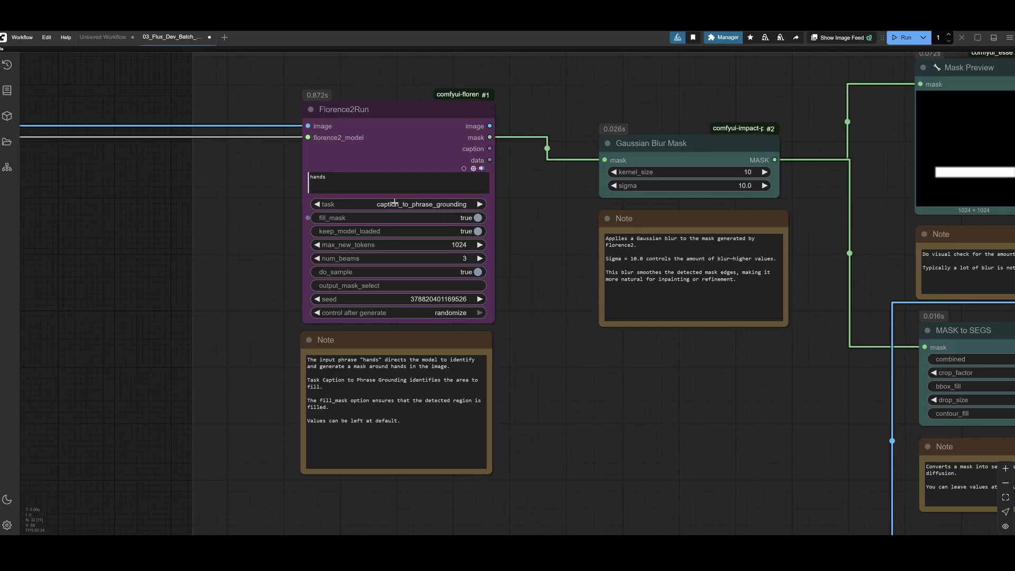
# Examine the Gaussian Blur Mask node's settings and its links to Mask Preview and MASK to SEGS
pyautogui.hscroll(5, 434, 208)
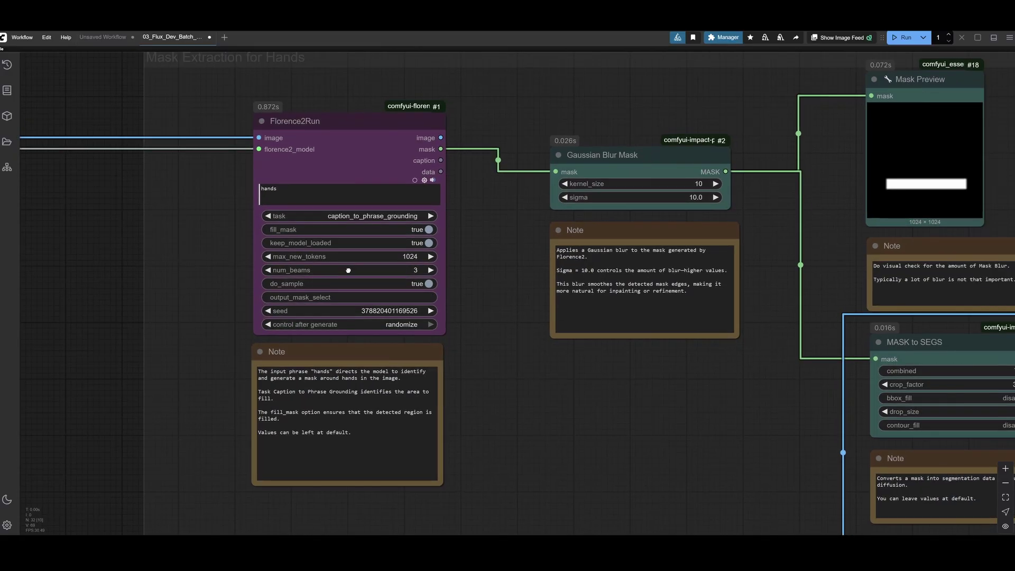
pyautogui.hscroll(1, 443, 206)
pyautogui.click(484, 169)
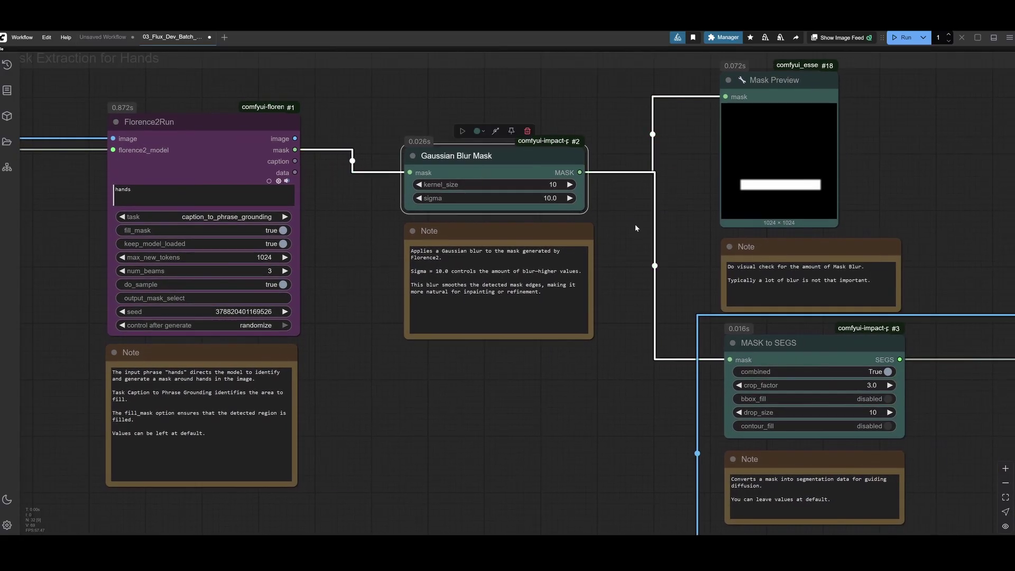
pyautogui.hscroll(4, 560, 246)
pyautogui.scroll(1, 559, 245)
pyautogui.hscroll(3, 639, 239)
pyautogui.scroll(1, 639, 239)
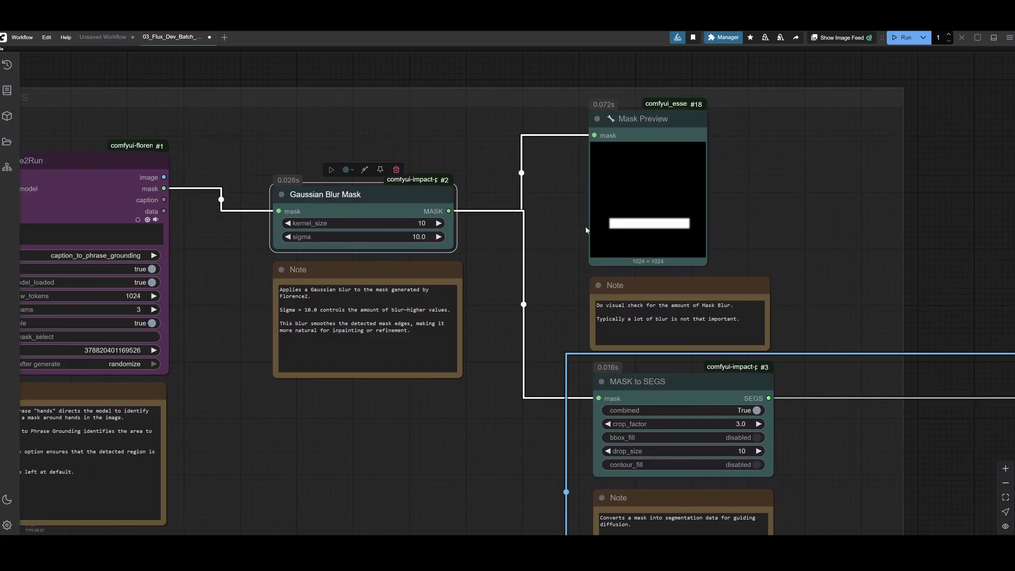
# Highlight the MASK to SEGS node's connections and examine its settings in the Mask Extraction for Hands group
pyautogui.scroll(-4, 585, 230)
pyautogui.hscroll(1, 585, 230)
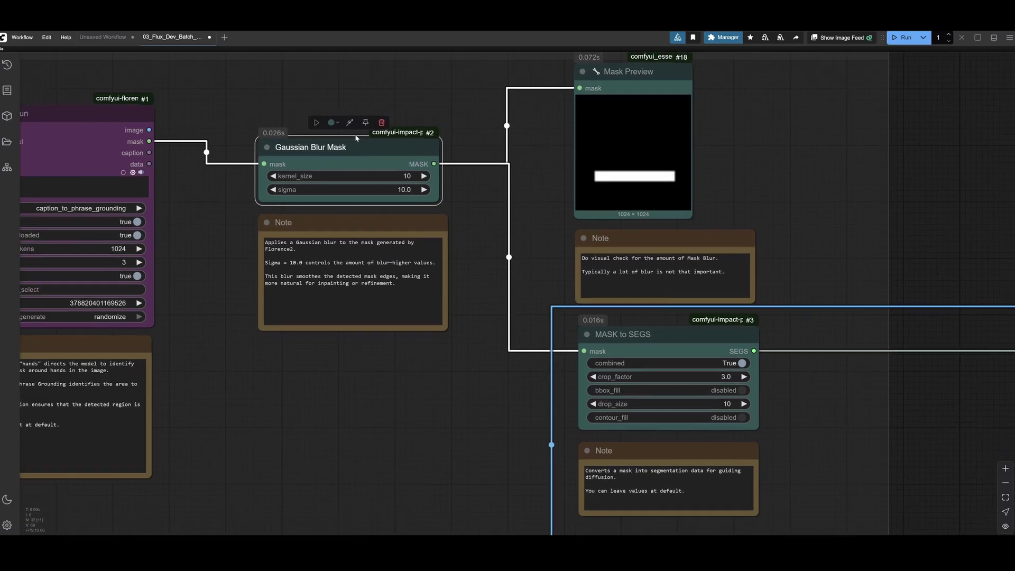
pyautogui.click(618, 339)
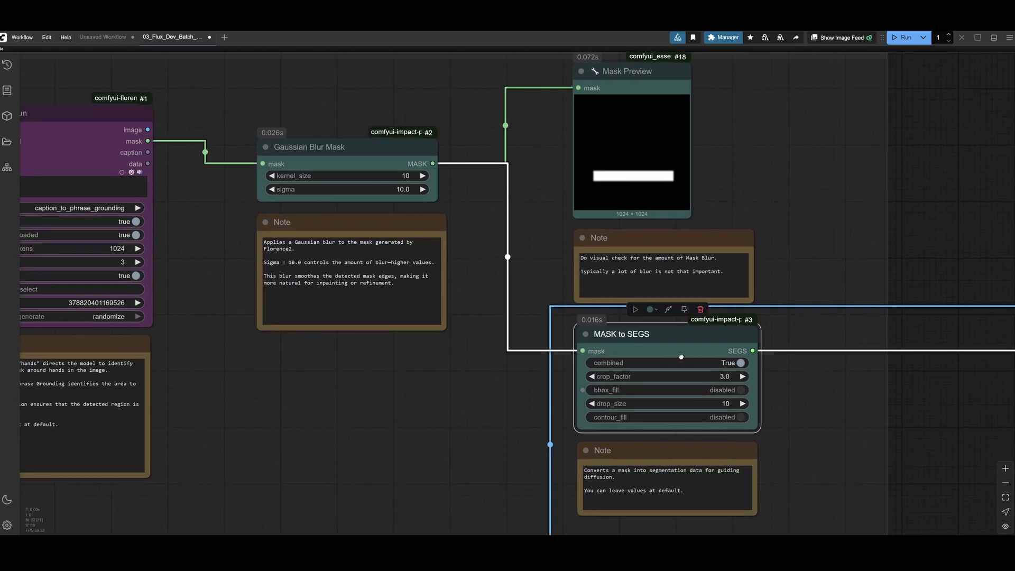
pyautogui.scroll(-3, 660, 370)
pyautogui.hscroll(2, 661, 370)
pyautogui.scroll(-4, 609, 392)
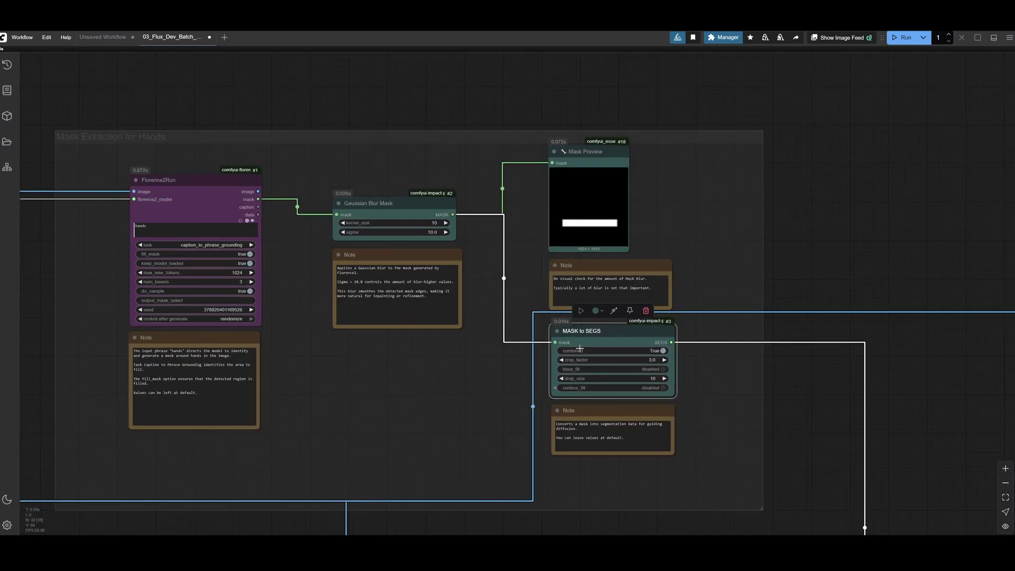
# Trace the MASK to SEGS output to the Detailer (SEGS) node and examine that node's inputs and settings
pyautogui.scroll(-4, 690, 379)
pyautogui.hscroll(3, 690, 379)
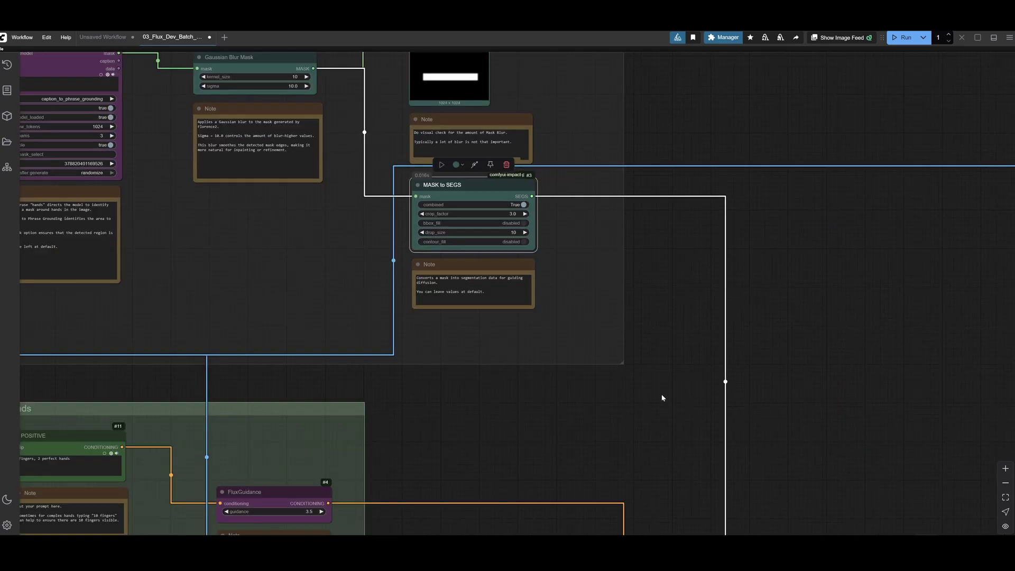
pyautogui.scroll(-4, 661, 394)
pyautogui.scroll(-3, 620, 295)
pyautogui.hscroll(2, 620, 295)
pyautogui.scroll(5, 660, 227)
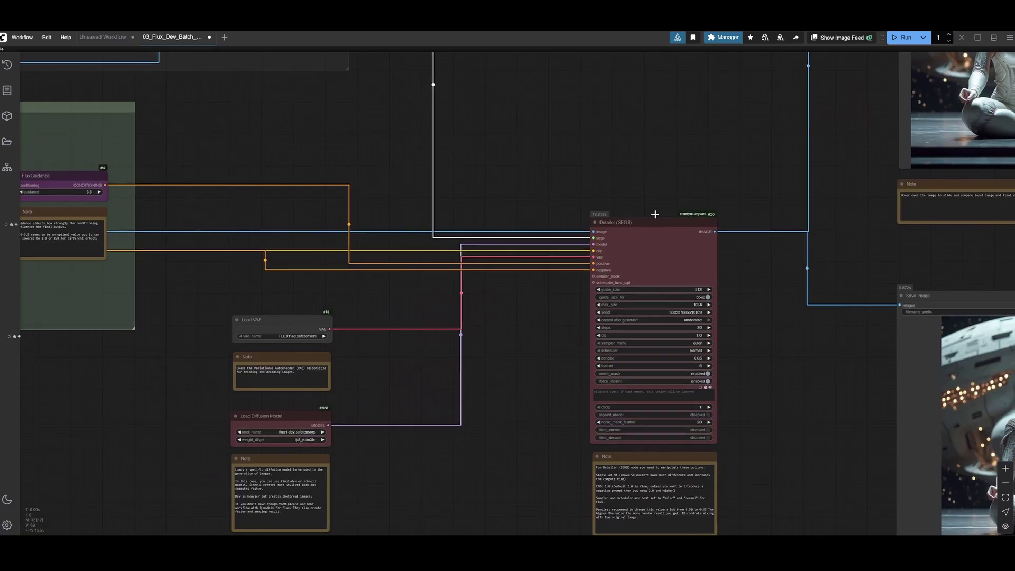
pyautogui.click(665, 213)
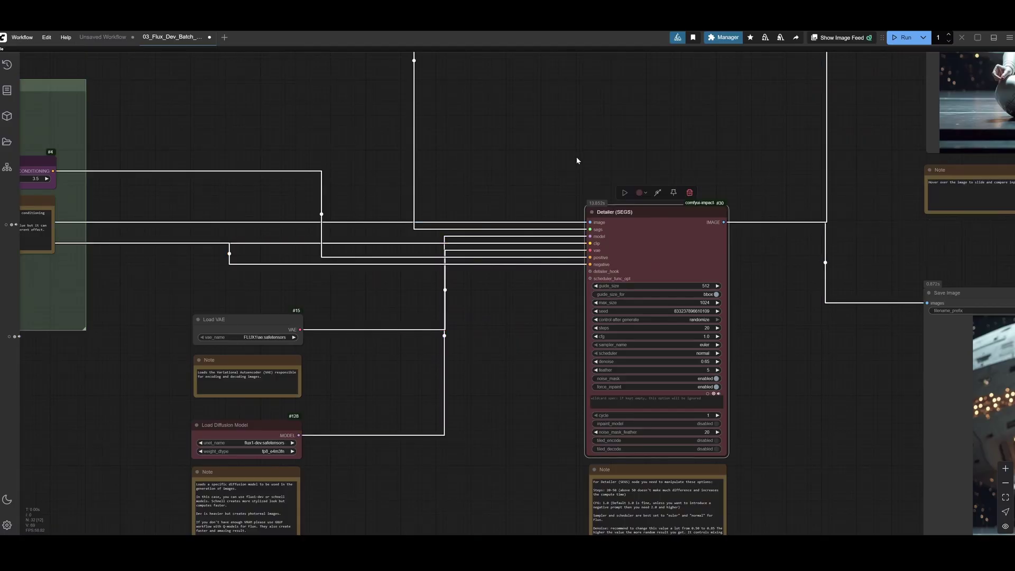
pyautogui.scroll(3, 618, 329)
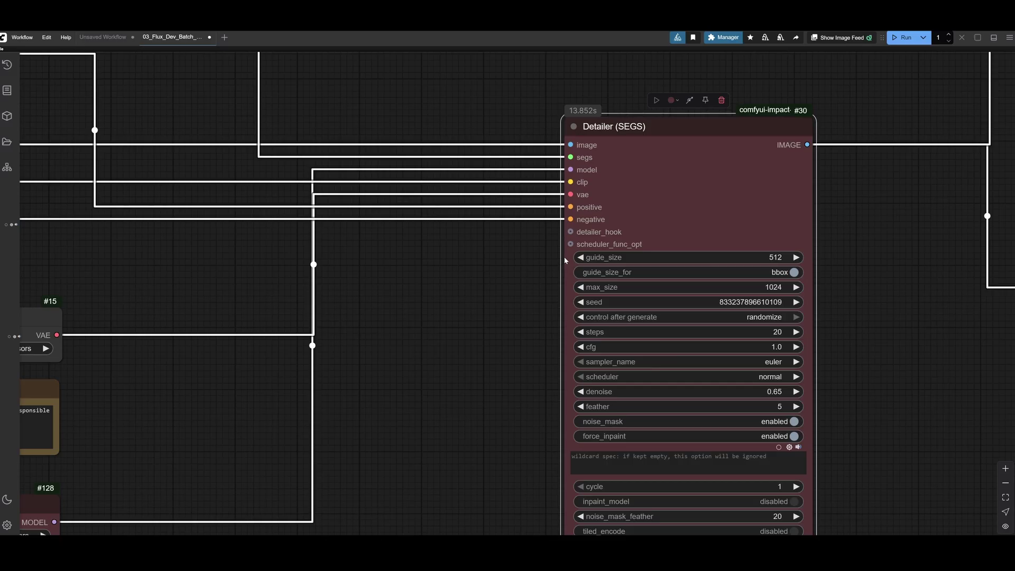
pyautogui.moveTo(499, 290); pyautogui.dragTo(524, 297)
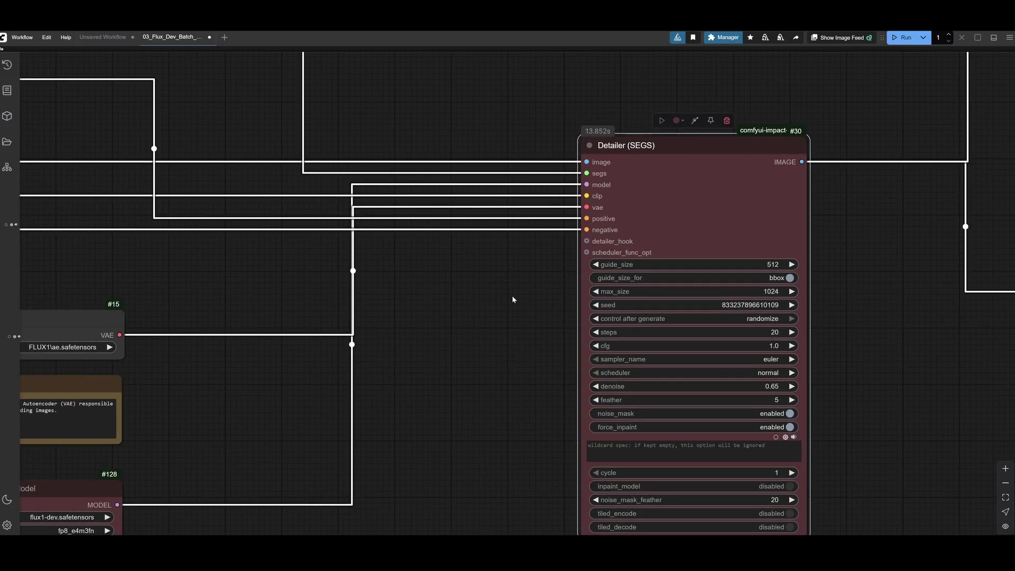
# Trace the workflow back to the Preview Image node and inspect the hands in the source image
pyautogui.scroll(-3, 410, 308)
pyautogui.moveTo(448, 173); pyautogui.dragTo(648, 355)
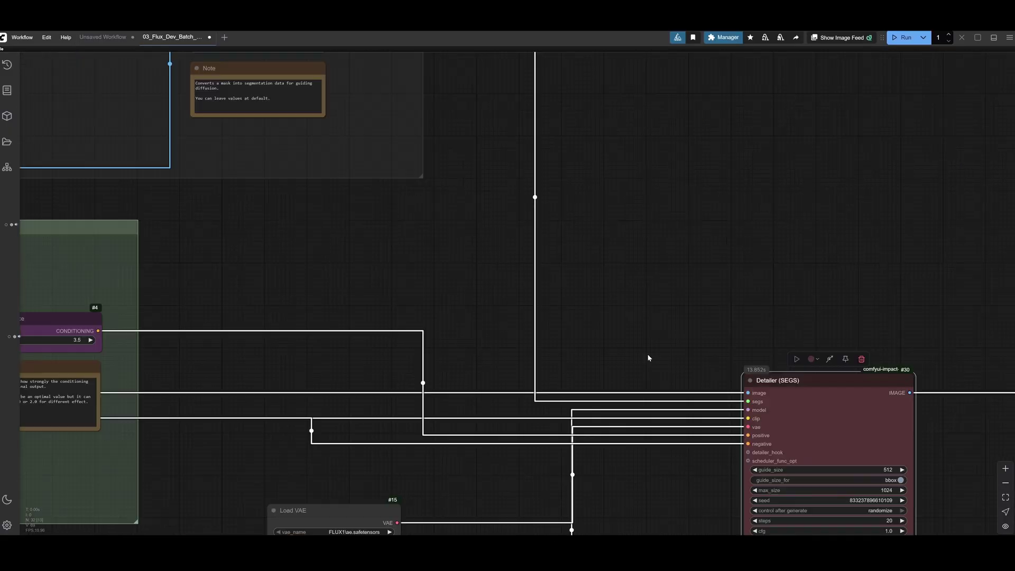
pyautogui.scroll(3, 649, 357)
pyautogui.hscroll(-5, 649, 358)
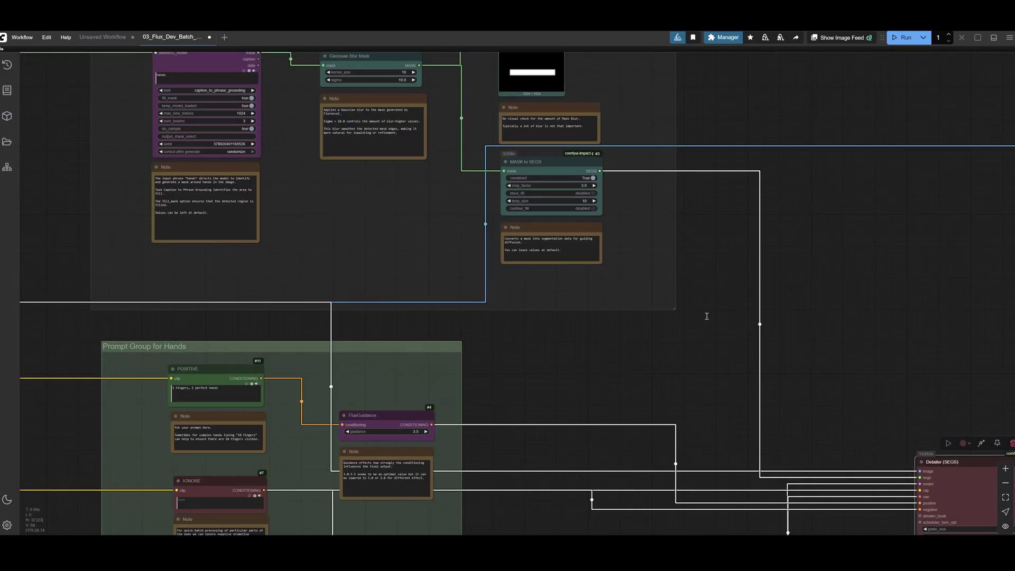
pyautogui.moveTo(222, 203); pyautogui.dragTo(707, 316)
pyautogui.scroll(9, 297, 209)
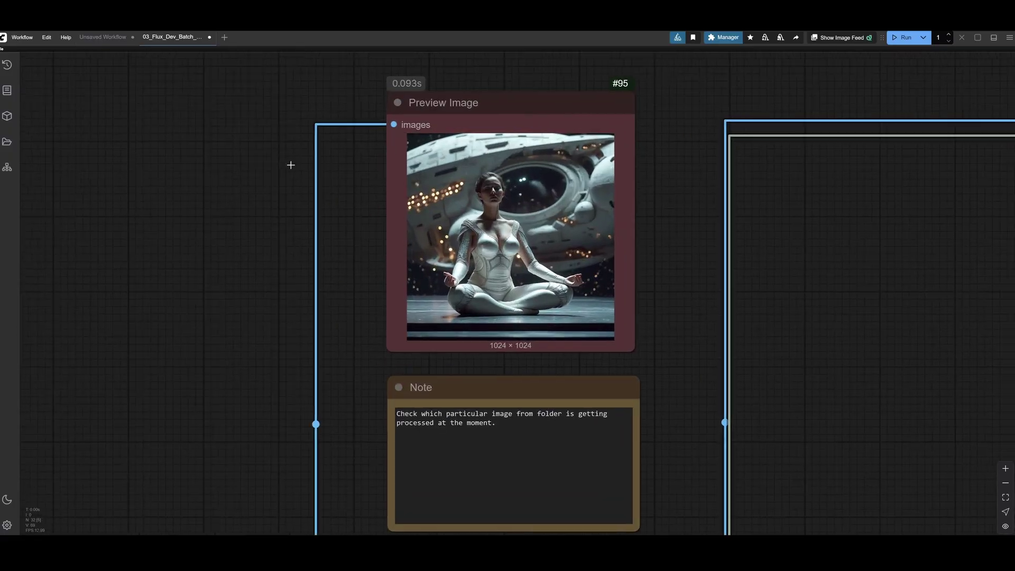
pyautogui.hscroll(3, 291, 165)
pyautogui.scroll(4, 291, 165)
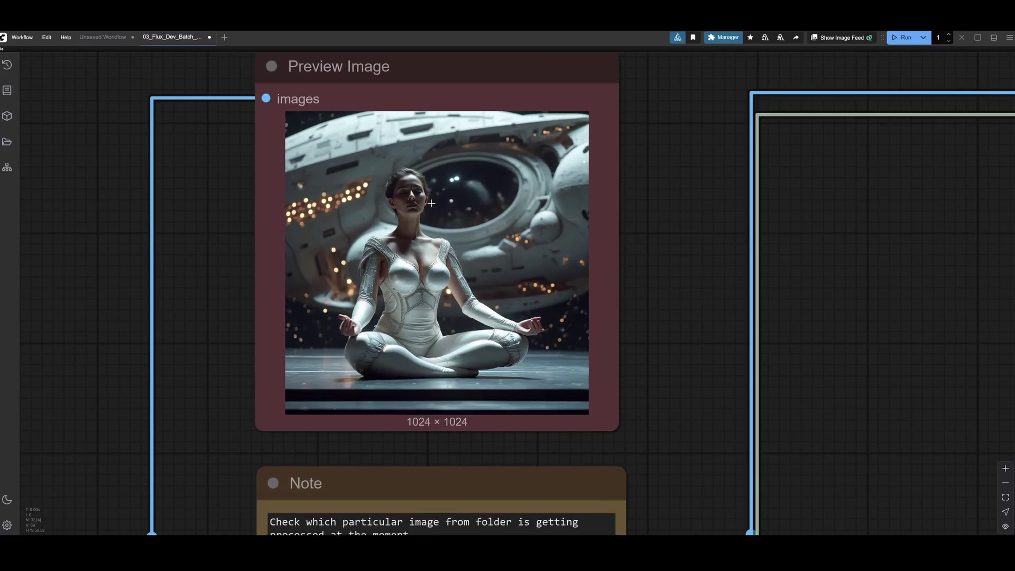
pyautogui.scroll(5, 431, 204)
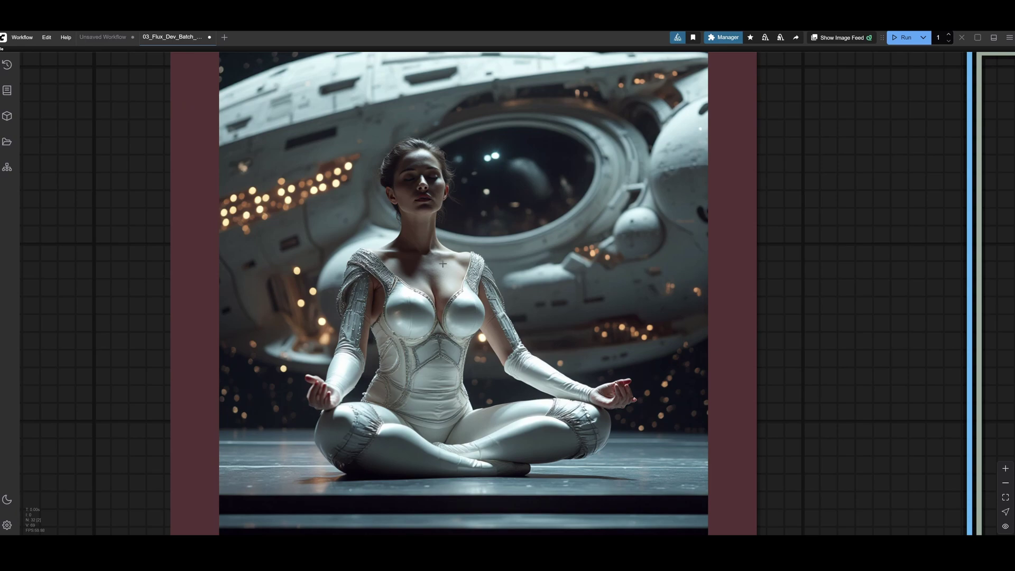
pyautogui.scroll(-3, 477, 187)
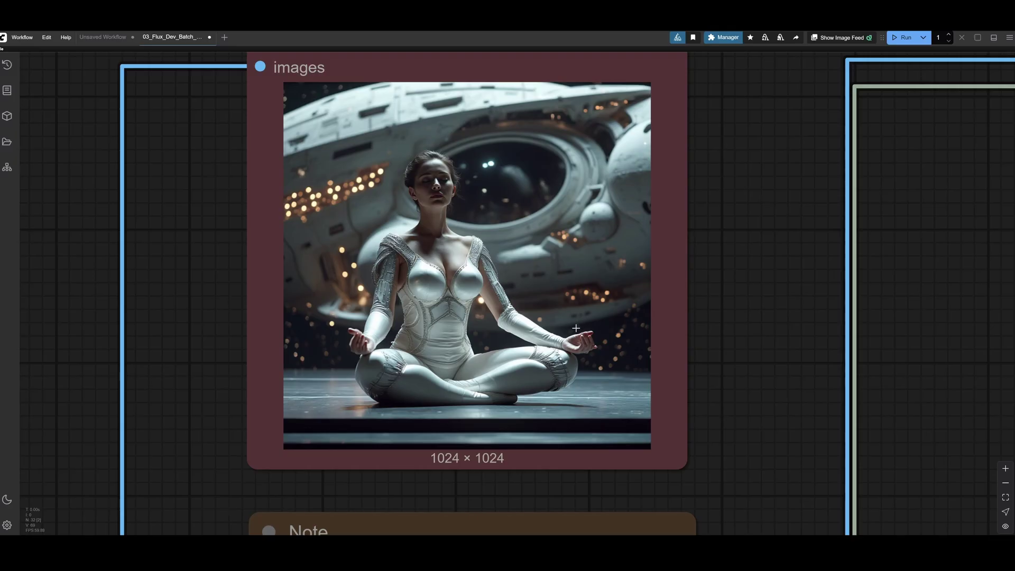
# Review the mask chain from Preview Image through Florence2Run and Gaussian Blur Mask to MASK to SEGS
pyautogui.scroll(-8, 817, 405)
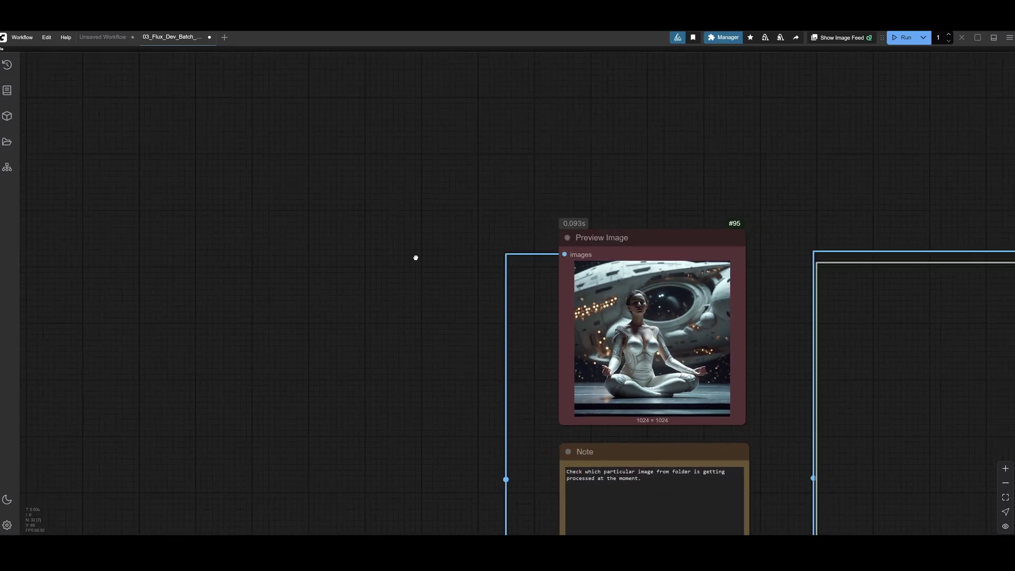
pyautogui.scroll(5, 718, 362)
pyautogui.moveTo(1004, 476); pyautogui.dragTo(824, 358)
pyautogui.hscroll(10, 867, 364)
pyautogui.scroll(-2, 866, 364)
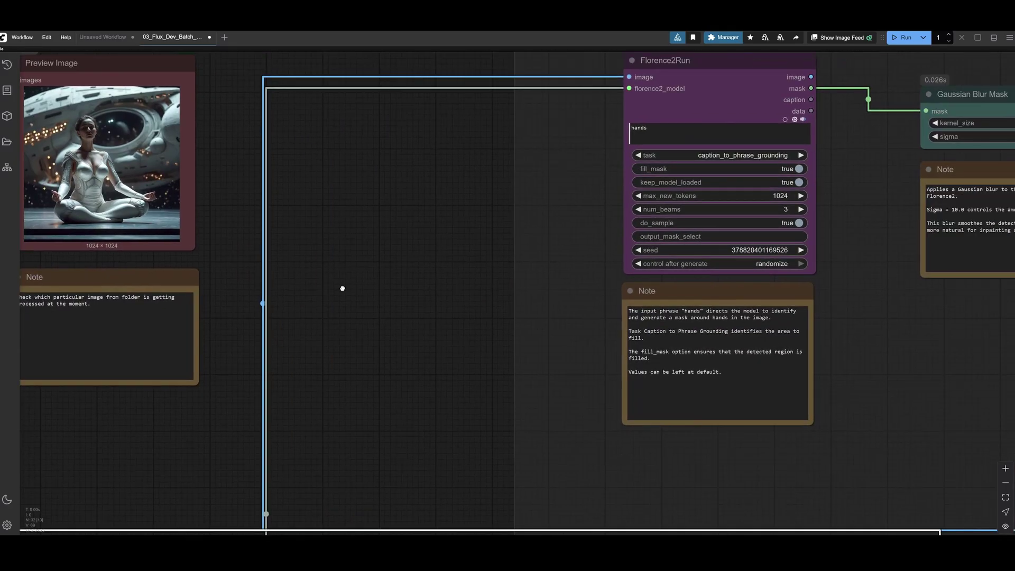
pyautogui.scroll(-5, 563, 299)
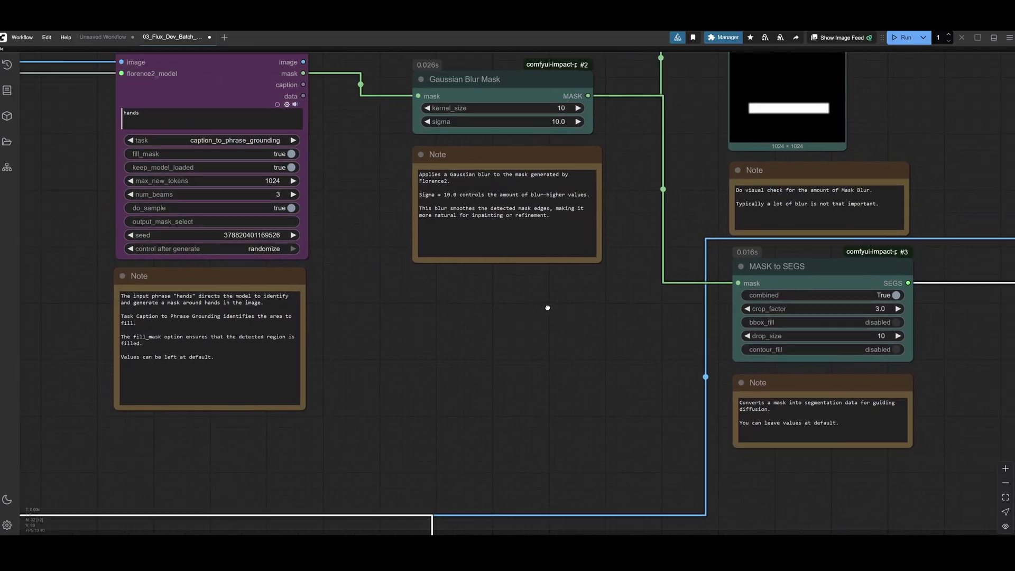
# Trace the POSITIVE prompt's clip input back to the DualCLIPLoader (GGUF) node and examine its selected CLIP files and type
pyautogui.hscroll(-15, 729, 322)
pyautogui.scroll(2, 729, 322)
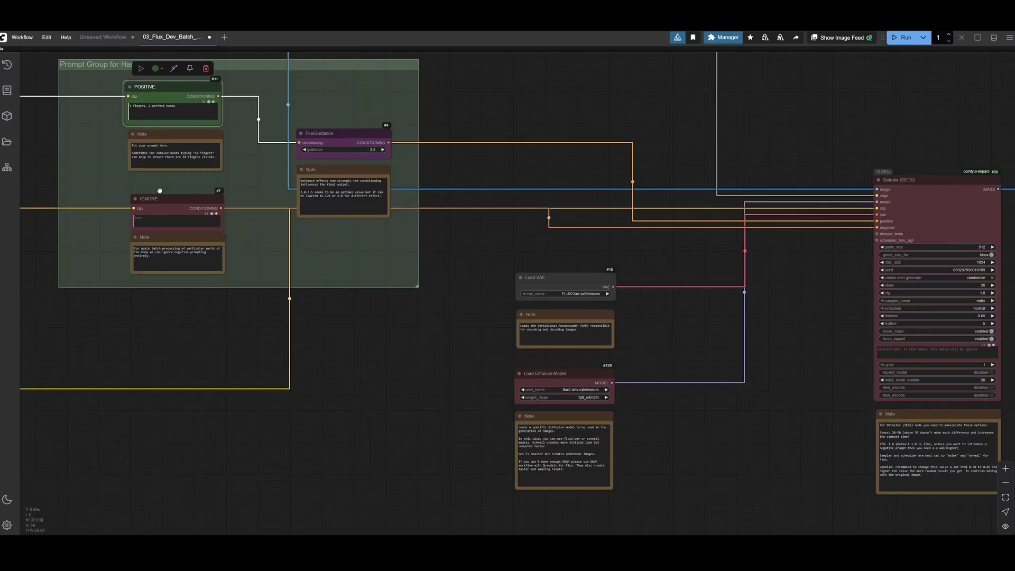
pyautogui.moveTo(160, 190); pyautogui.dragTo(580, 235)
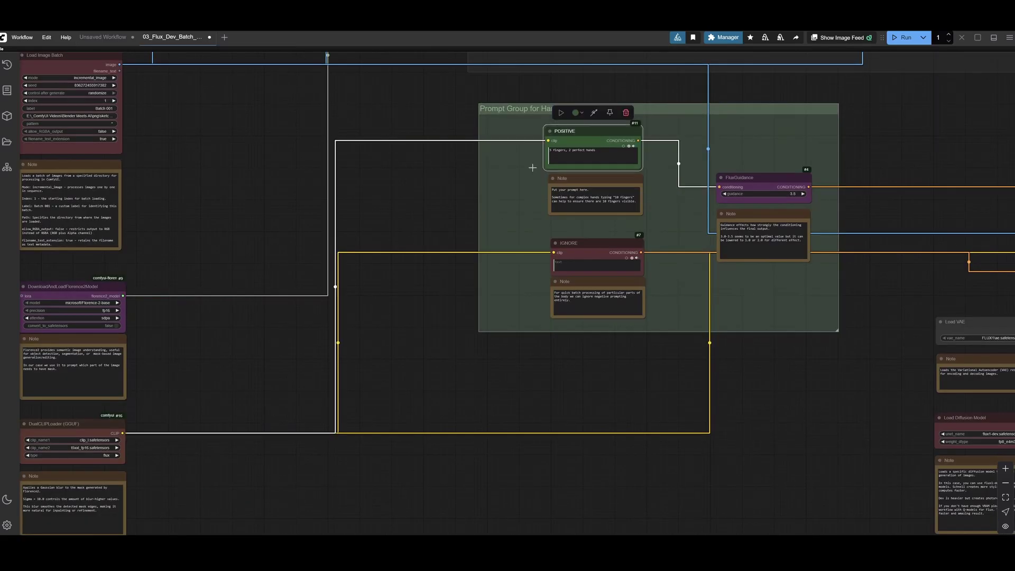
pyautogui.moveTo(291, 281); pyautogui.dragTo(375, 215)
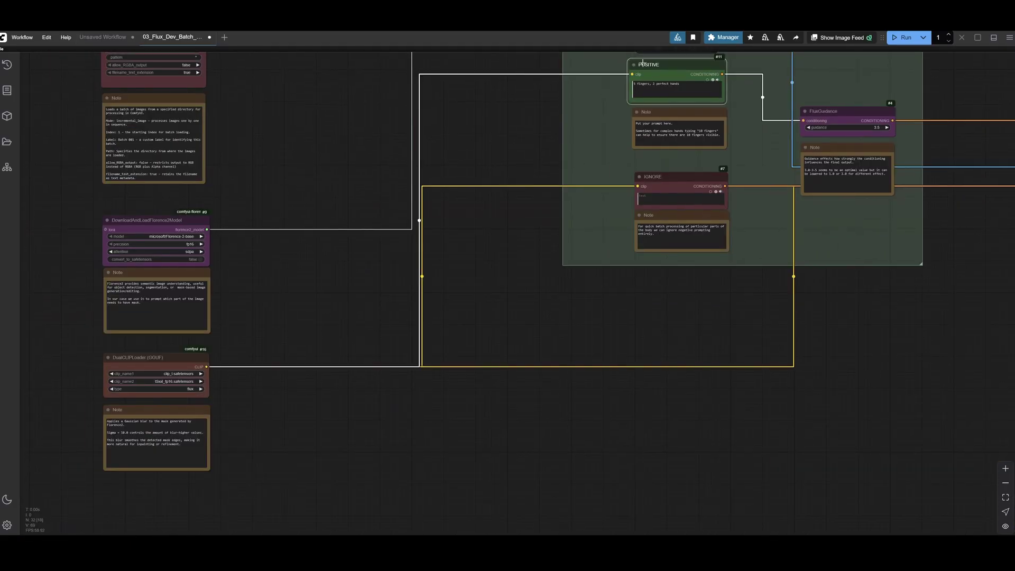
pyautogui.click(147, 388)
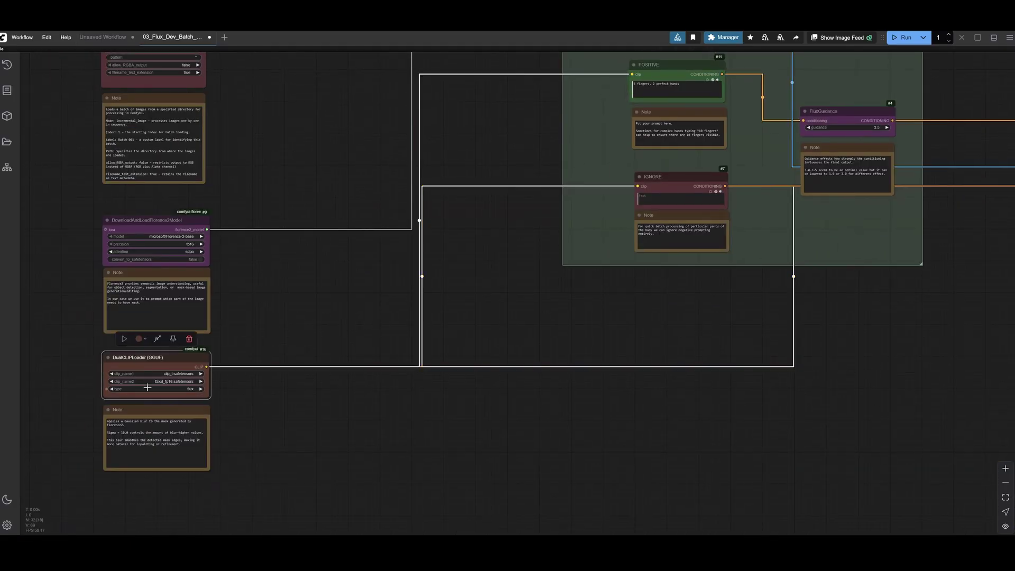
pyautogui.scroll(5, 146, 388)
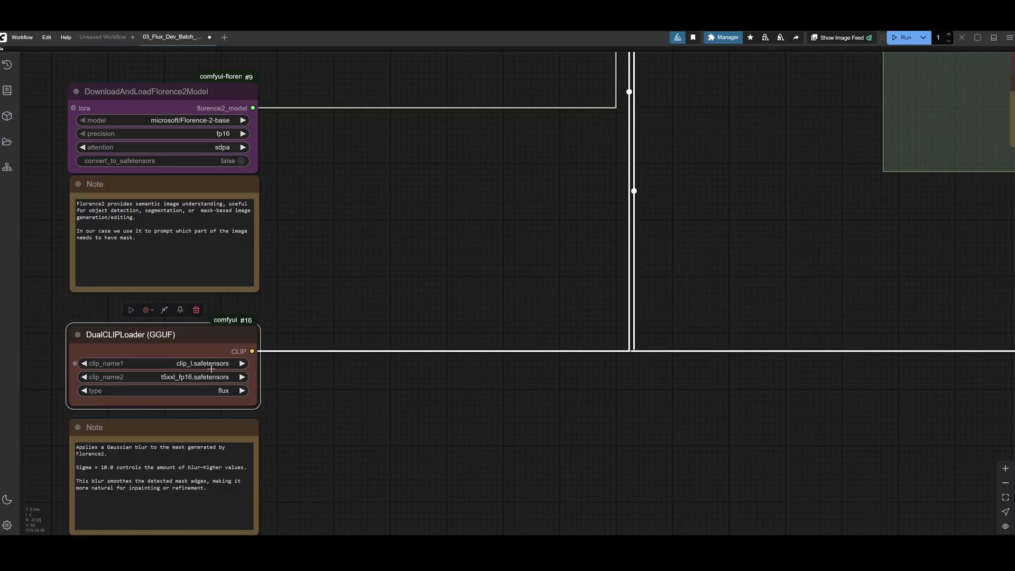
pyautogui.moveTo(327, 431); pyautogui.dragTo(327, 422)
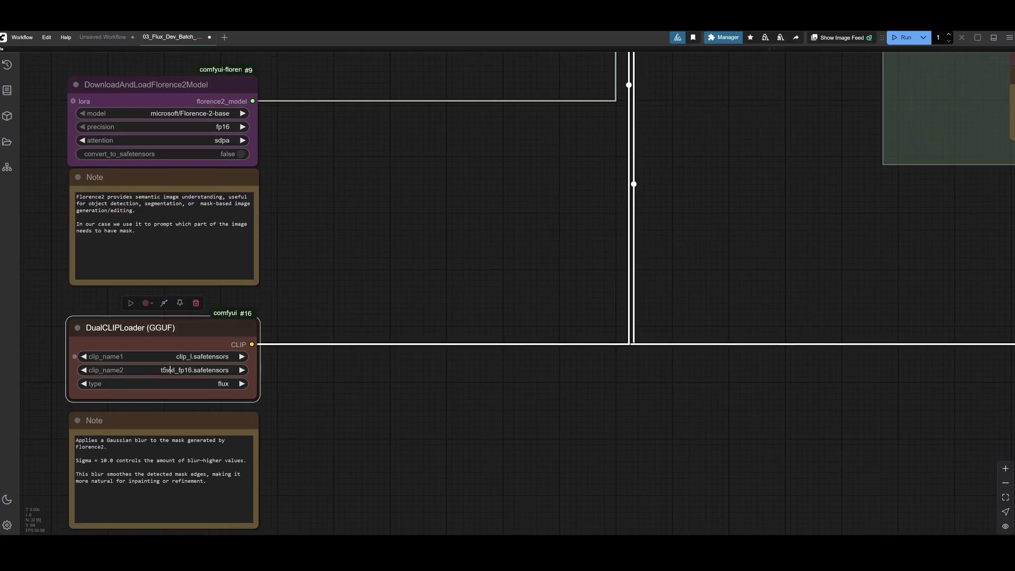
# Examine the prompt text of the POSITIVE node in the Prompt Group for Hands
pyautogui.moveTo(744, 161); pyautogui.dragTo(708, 184)
pyautogui.scroll(-2, 751, 176)
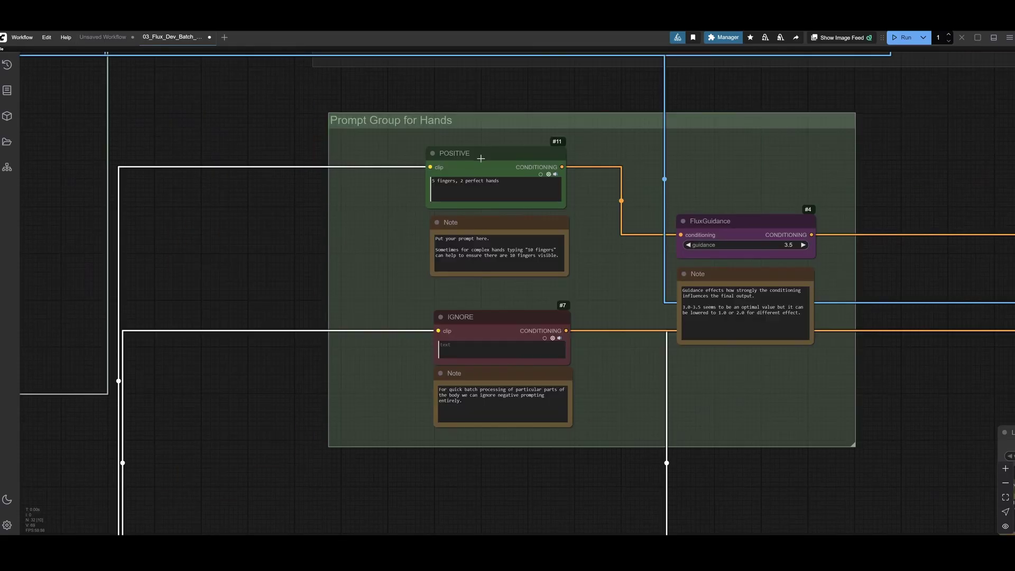
pyautogui.click(477, 182)
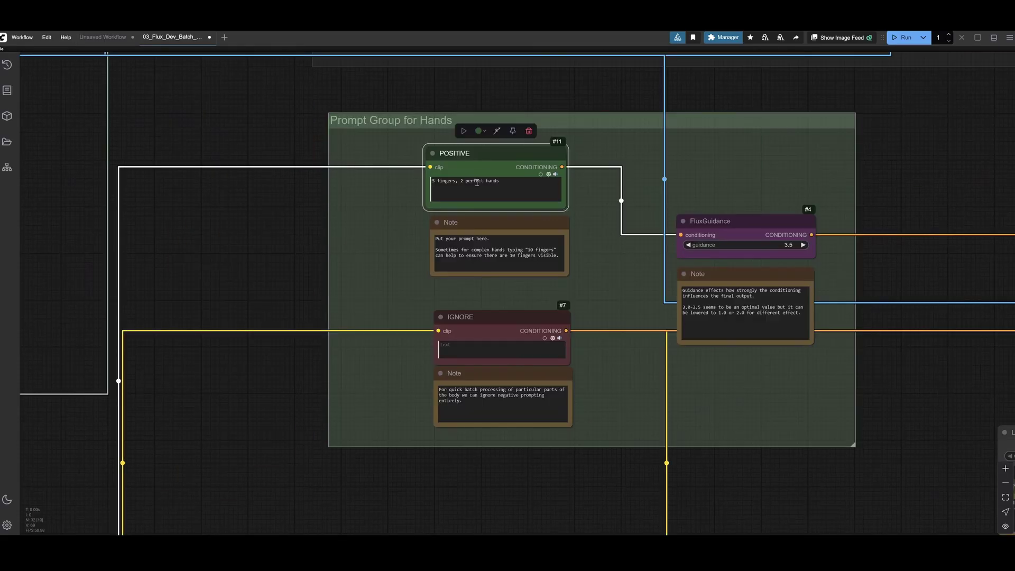
pyautogui.moveTo(503, 180); pyautogui.dragTo(426, 179)
pyautogui.click(428, 181)
pyautogui.doubleClick(444, 181)
pyautogui.click(503, 185)
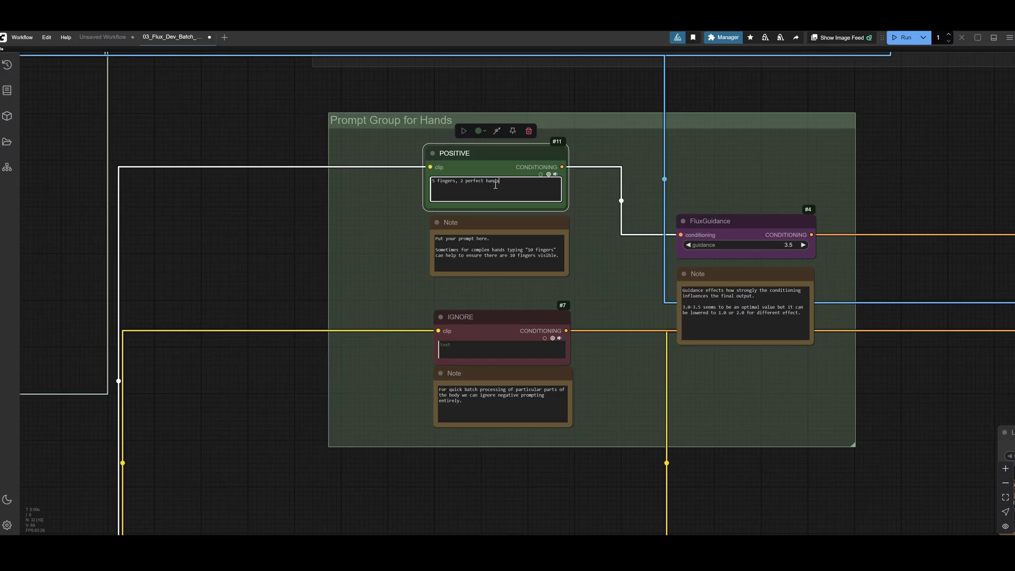
# Highlight the connections of the IGNORE negative prompt node and of the FluxGuidance node
pyautogui.click(508, 332)
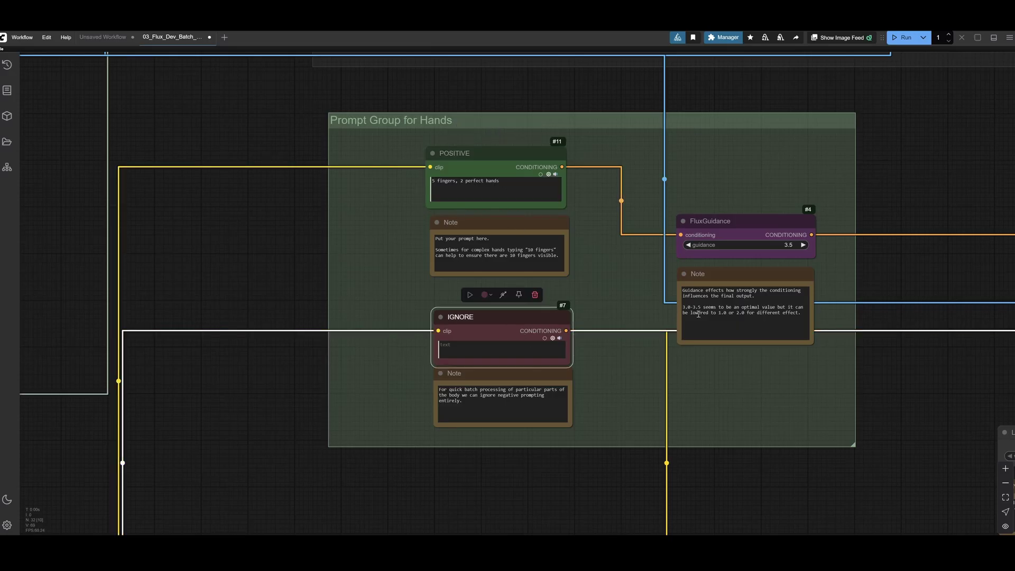
pyautogui.moveTo(577, 264); pyautogui.dragTo(340, 287)
pyautogui.click(499, 243)
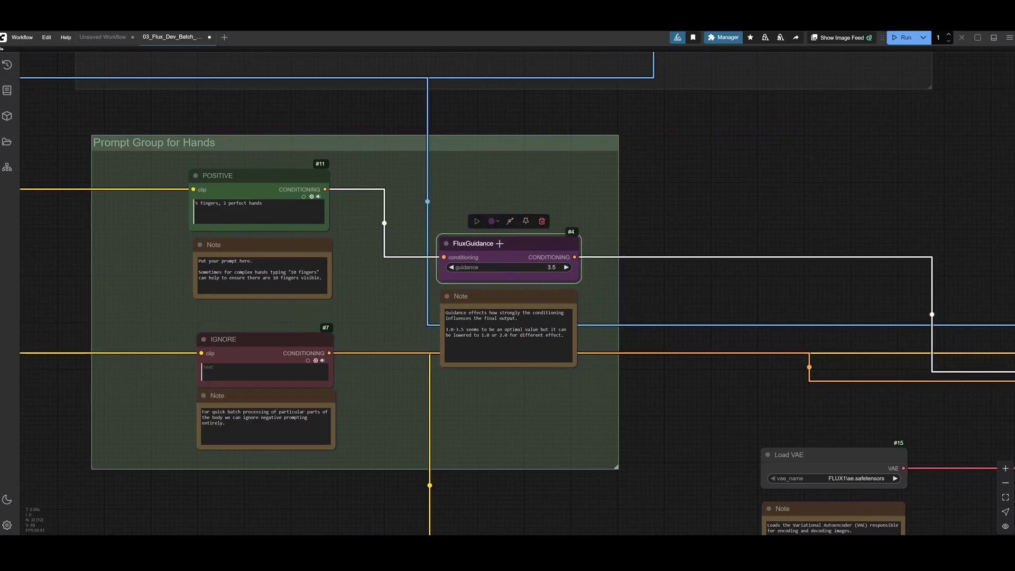
# Follow the FluxGuidance conditioning output to the Detailer (SEGS) node and highlight all of its input connections
pyautogui.moveTo(787, 221); pyautogui.dragTo(775, 217)
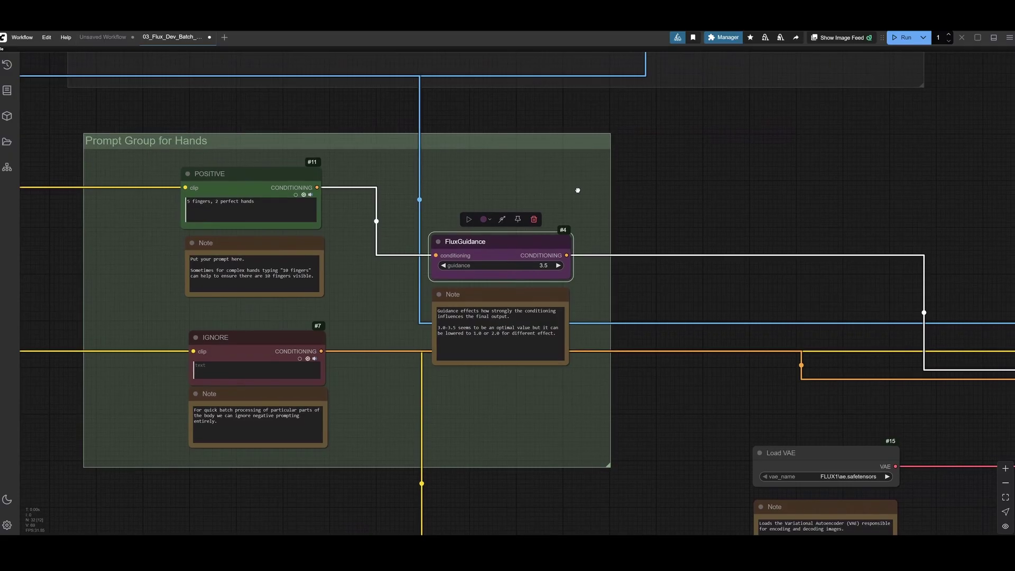
pyautogui.moveTo(612, 204); pyautogui.dragTo(392, 166)
pyautogui.moveTo(812, 240)
pyautogui.mouseDown()
pyautogui.moveTo(575, 222)
pyautogui.moveTo(519, 188)
pyautogui.mouseUp()
pyautogui.moveTo(630, 239); pyautogui.dragTo(550, 186)
pyautogui.click(823, 186)
pyautogui.moveTo(649, 324); pyautogui.dragTo(646, 287)
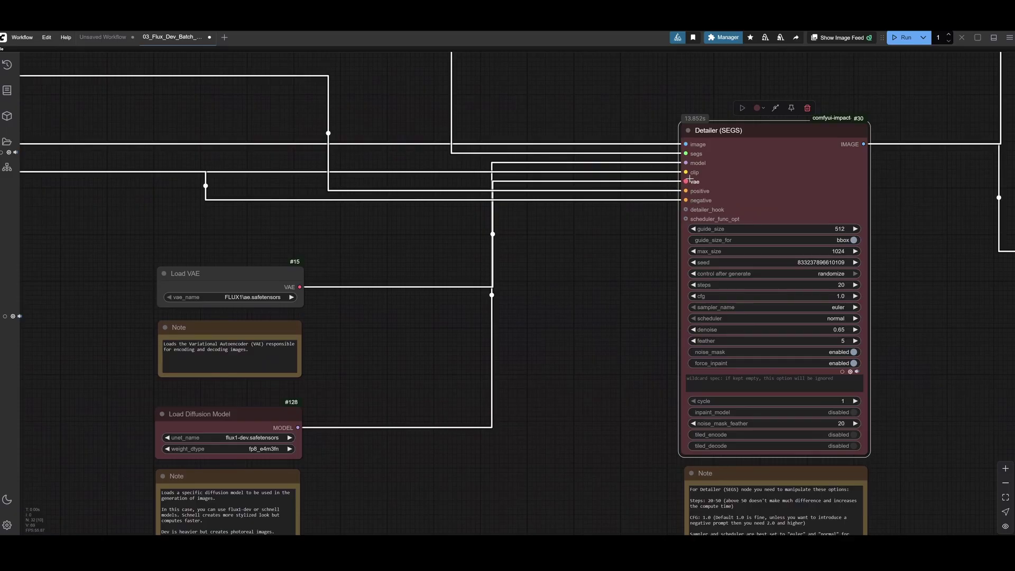
# Examine the Load VAE and Load Diffusion Model nodes and their links to the Detailer (SEGS) node
pyautogui.click(228, 280)
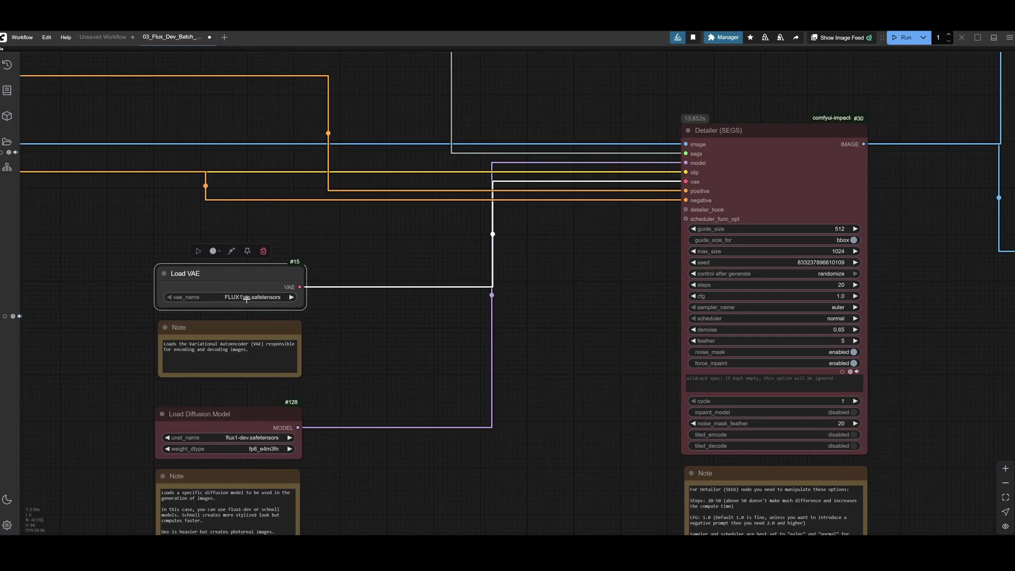
pyautogui.scroll(-2, 264, 294)
pyautogui.click(252, 367)
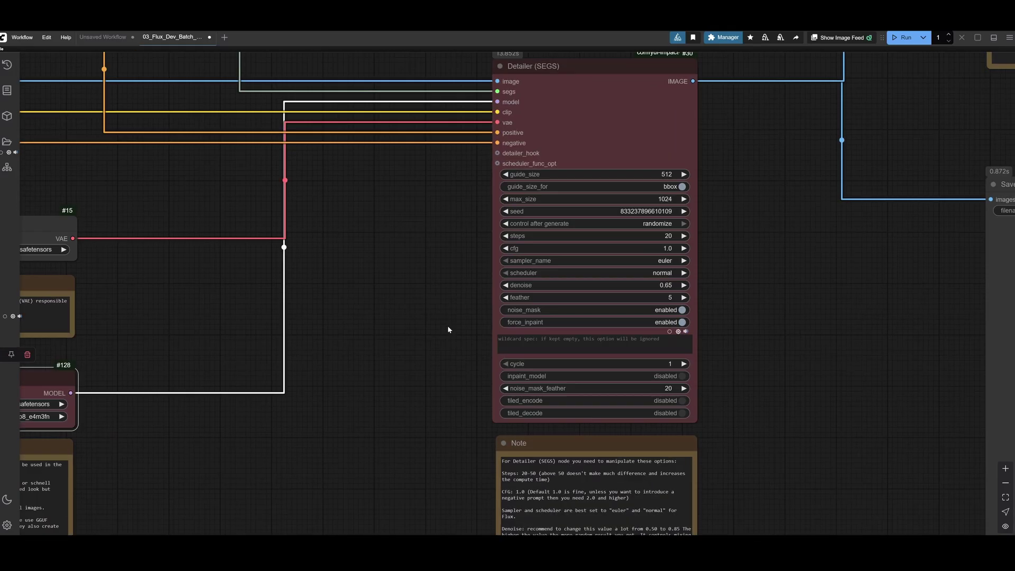
# Examine the sampling options of the Detailer (SEGS) node, especially the denoise setting
pyautogui.scroll(1, 449, 327)
pyautogui.moveTo(450, 294); pyautogui.dragTo(411, 376)
pyautogui.click(608, 206)
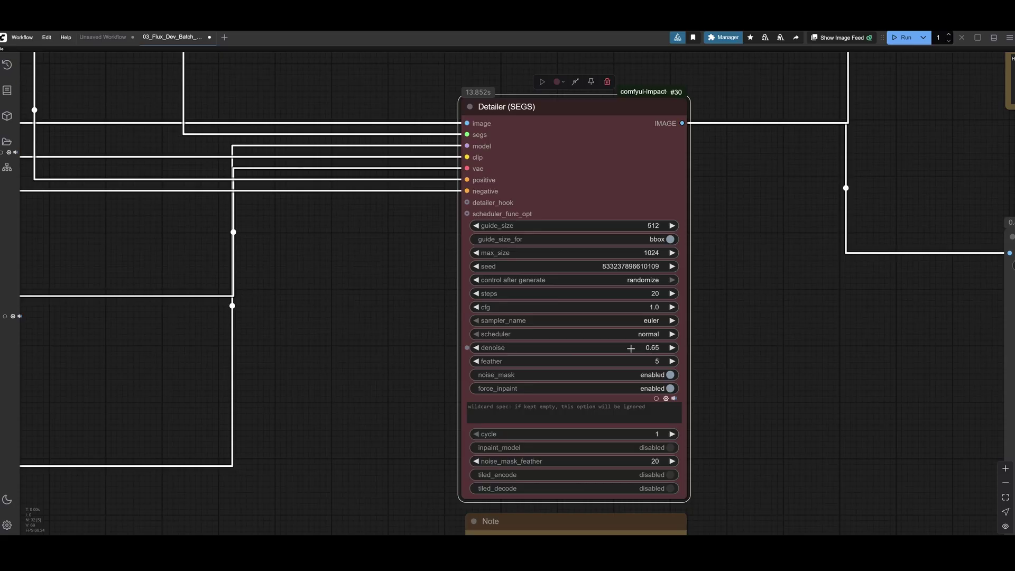
pyautogui.moveTo(620, 347); pyautogui.dragTo(596, 350)
pyautogui.moveTo(563, 348); pyautogui.dragTo(585, 347)
# Trace the Detailer (SEGS) image output to the image comparison and Save Image nodes
pyautogui.scroll(-3, 819, 224)
pyautogui.moveTo(818, 167); pyautogui.dragTo(622, 226)
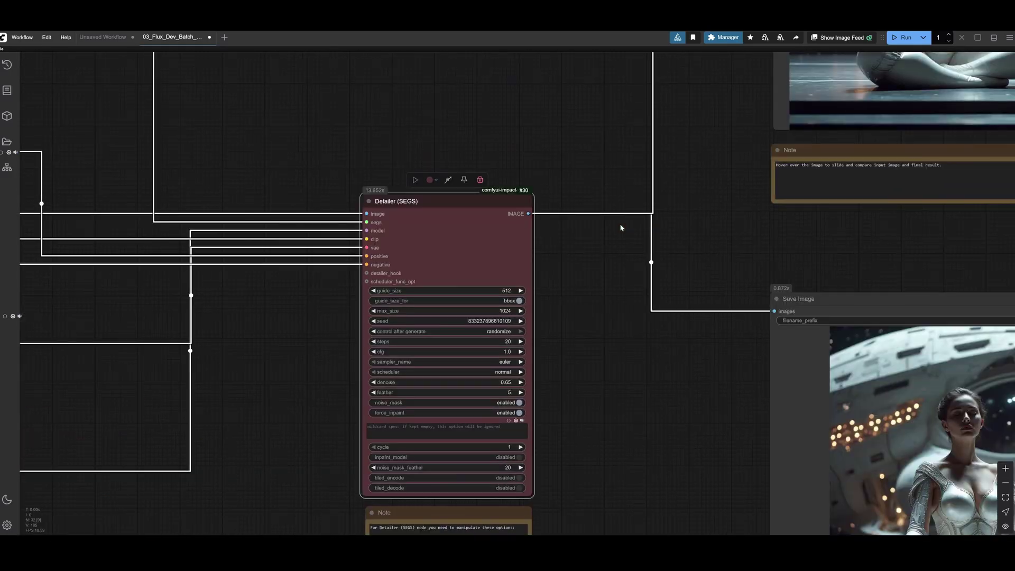
pyautogui.scroll(-4, 654, 126)
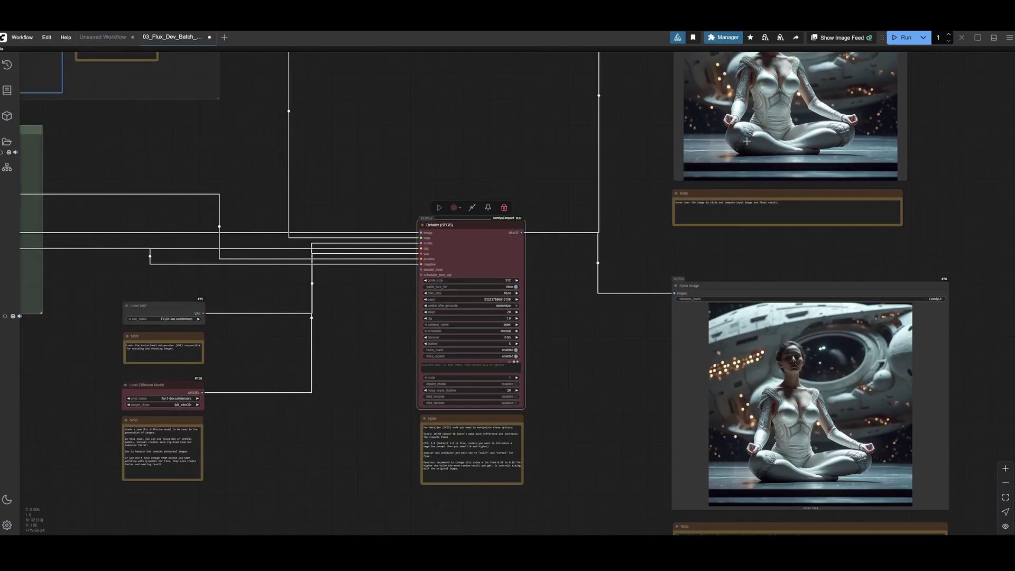
# Compare the input and refined hands in the Image Comparer node and run the workflow on the next image
pyautogui.hscroll(5, 742, 143)
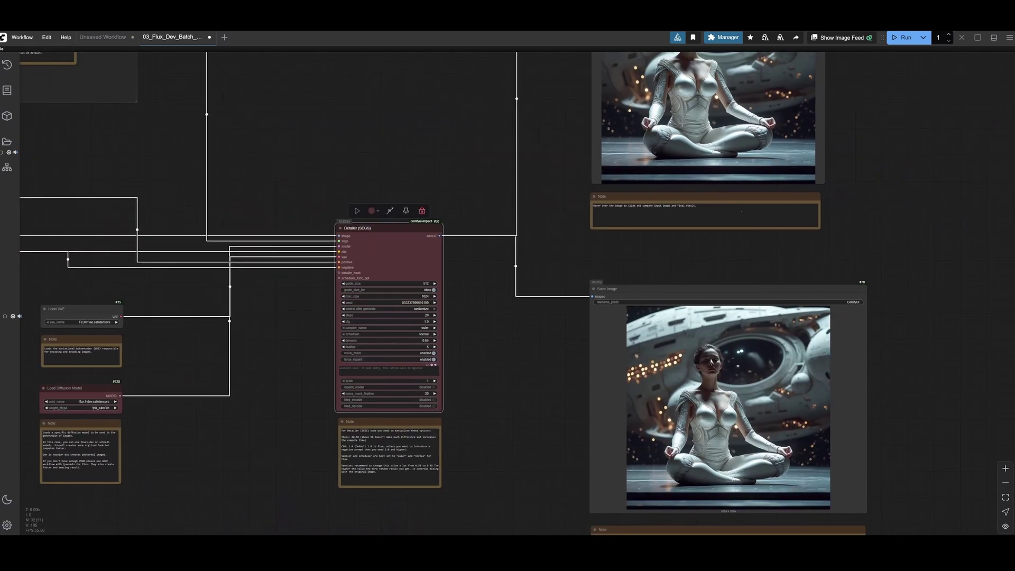
pyautogui.scroll(6, 486, 318)
pyautogui.hscroll(3, 486, 318)
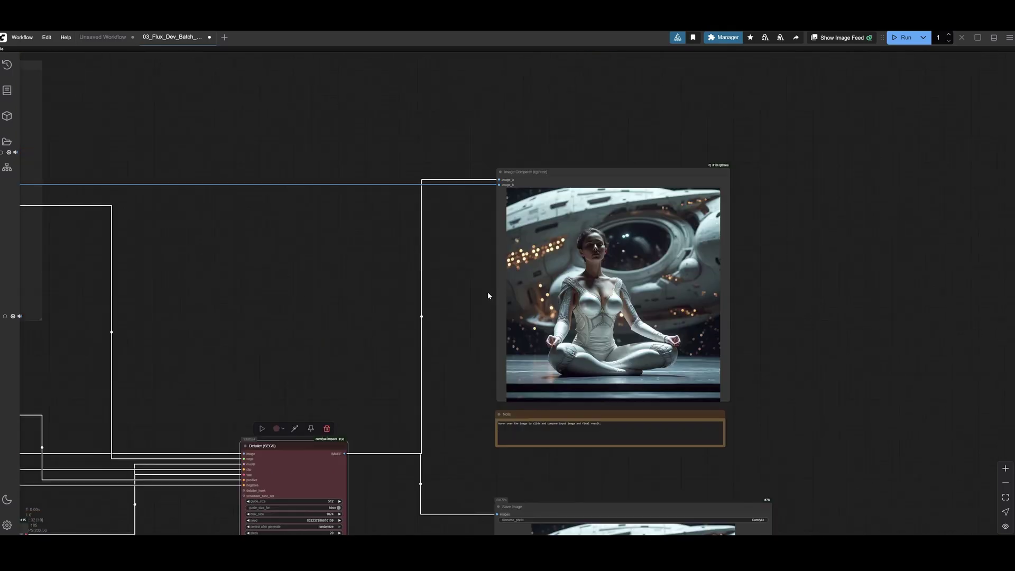
pyautogui.scroll(5, 487, 290)
pyautogui.hscroll(6, 340, 267)
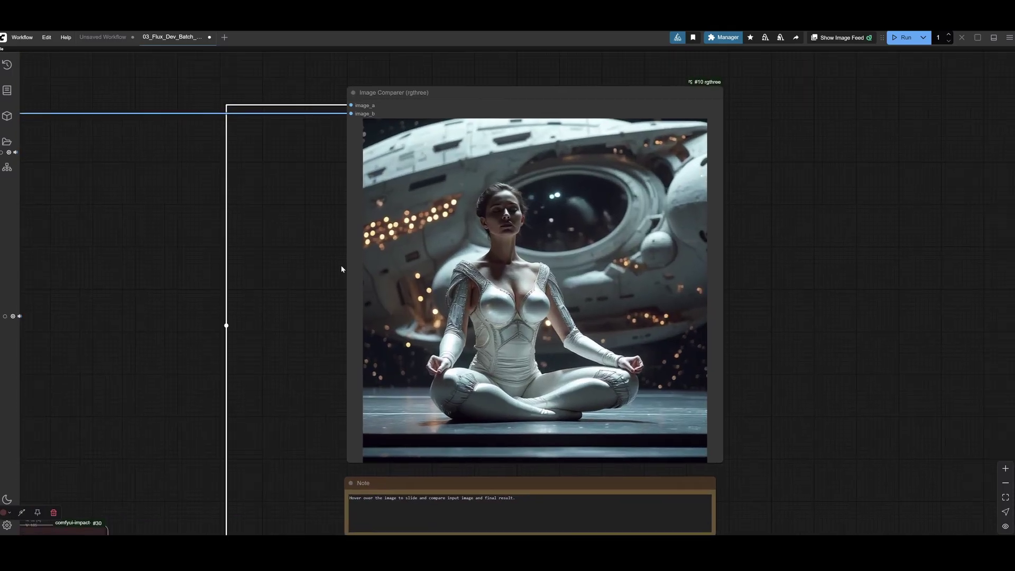
pyautogui.scroll(2, 341, 270)
pyautogui.hscroll(2, 341, 269)
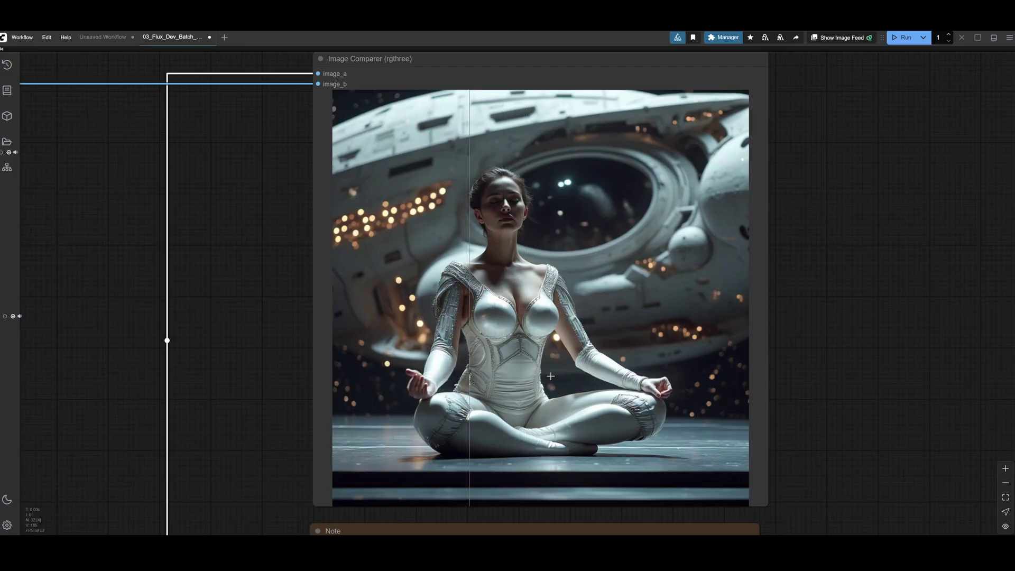
pyautogui.click(905, 38)
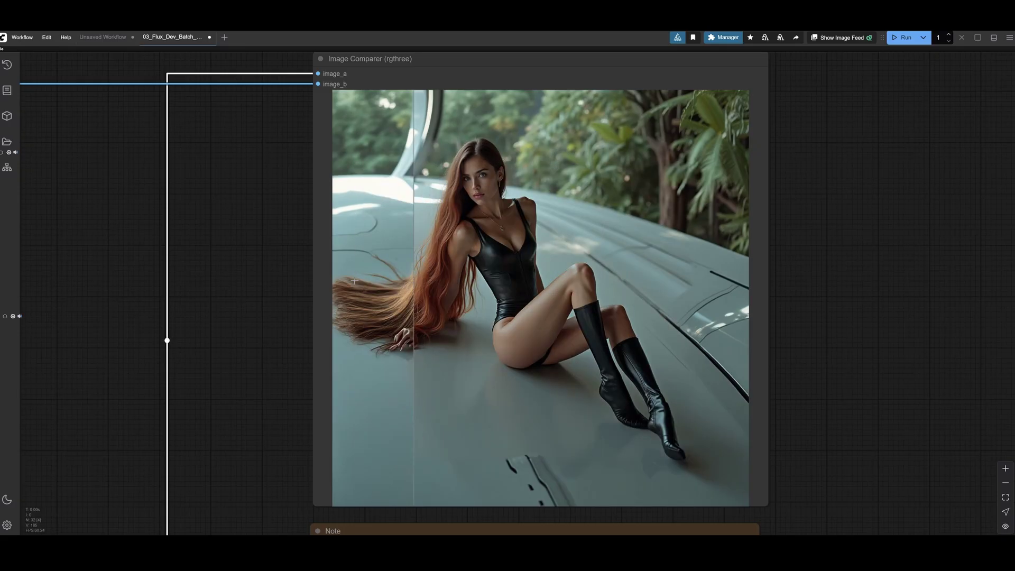
# Replace the Florence2Run prompt in the Mask Extraction for Hands group with "person"
pyautogui.scroll(-4, 235, 283)
pyautogui.moveTo(141, 245); pyautogui.dragTo(449, 274)
pyautogui.moveTo(67, 201); pyautogui.dragTo(582, 245)
pyautogui.moveTo(319, 181); pyautogui.dragTo(326, 184)
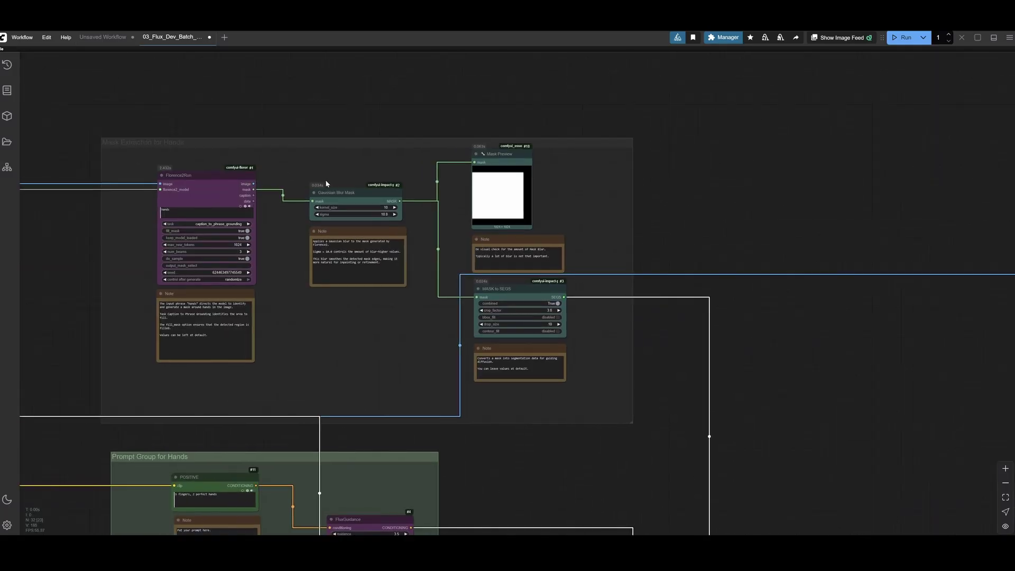
pyautogui.scroll(3, 328, 185)
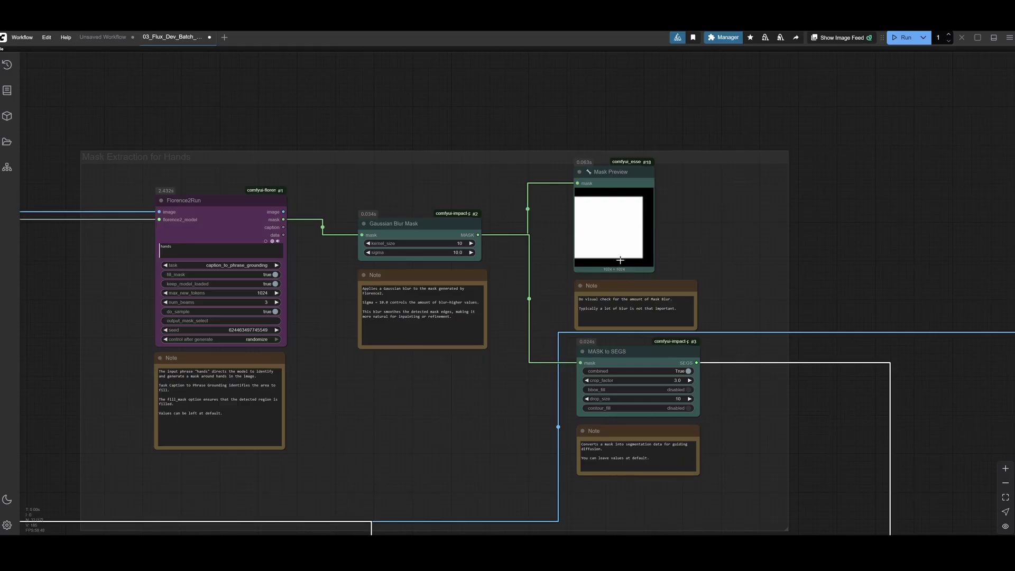
pyautogui.doubleClick(179, 248)
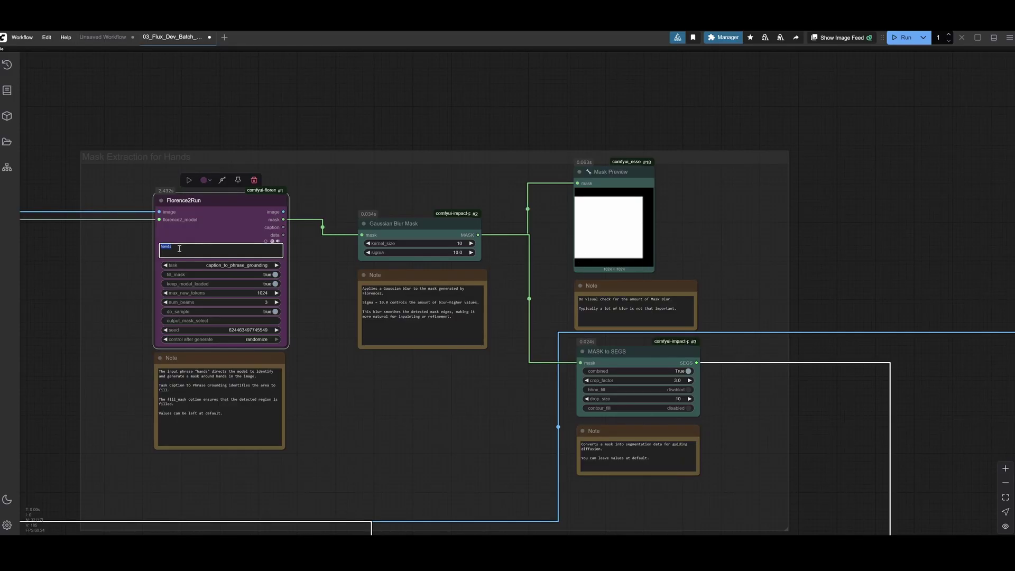
pyautogui.write('perso')
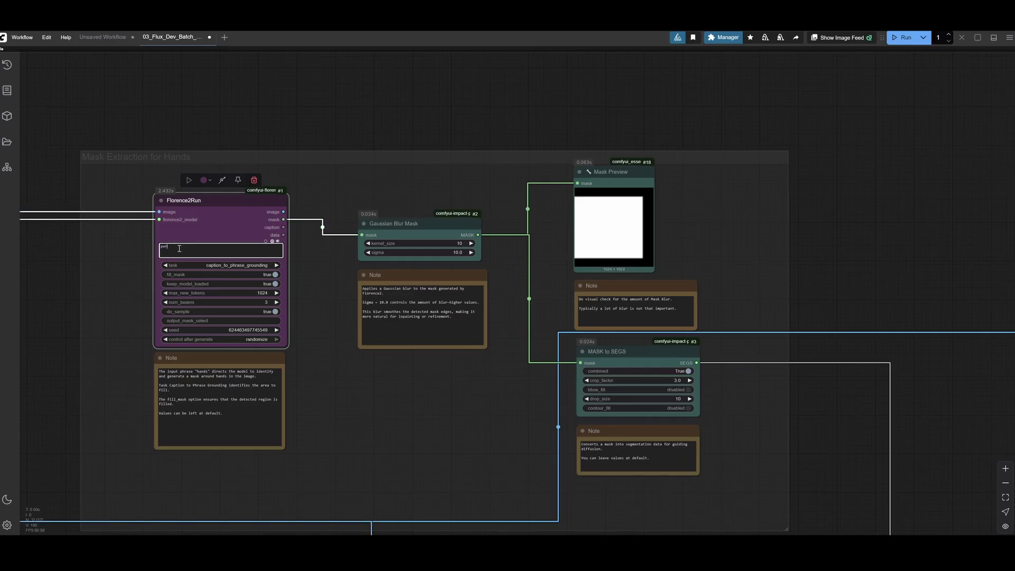
# Compare the input and final images in the Image Comparer node at close range
pyautogui.hscroll(5, 896, 396)
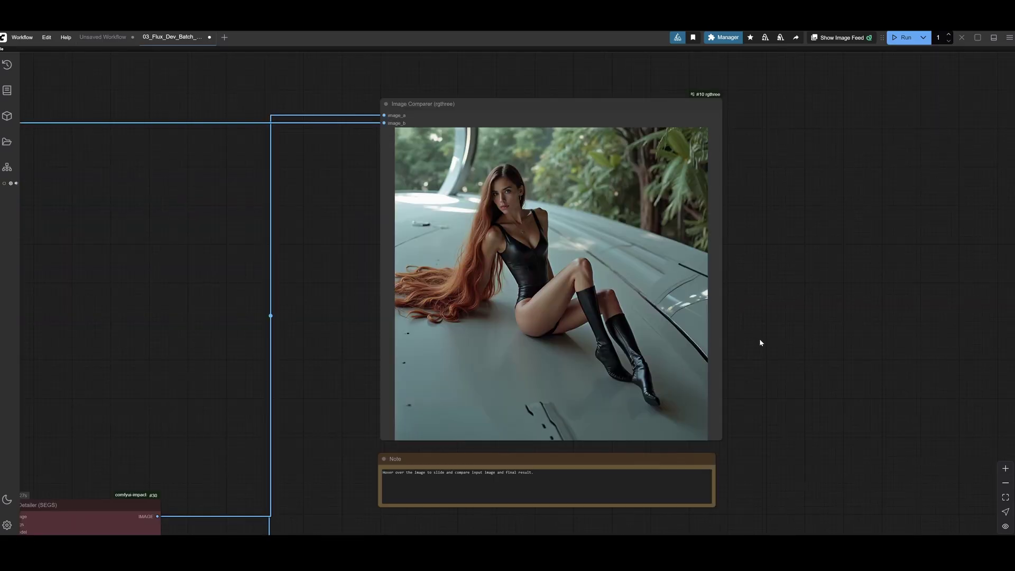
pyautogui.moveTo(812, 343); pyautogui.dragTo(759, 340)
pyautogui.scroll(3, 760, 339)
pyautogui.moveTo(658, 331); pyautogui.dragTo(714, 347)
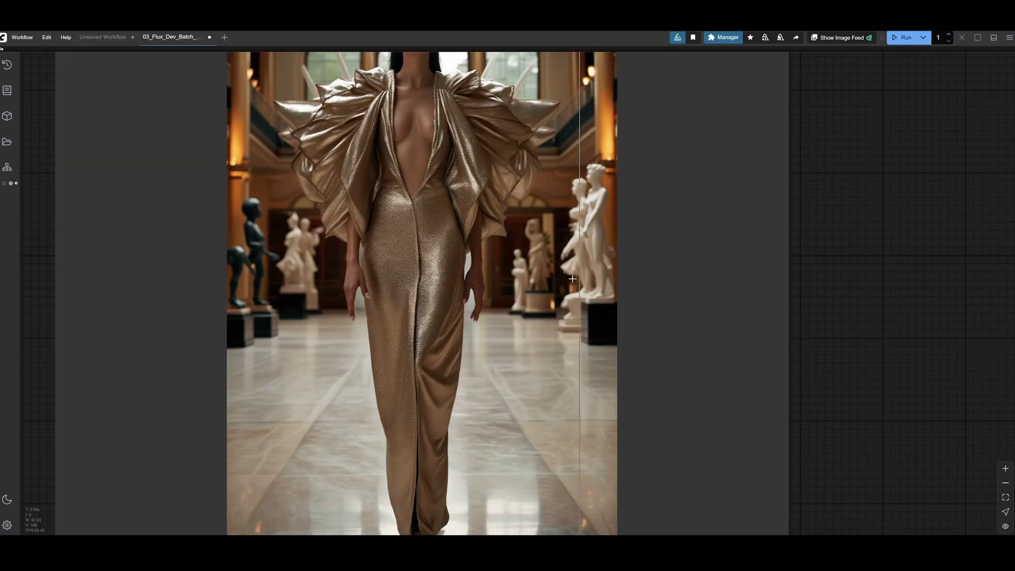
pyautogui.scroll(-5, 396, 286)
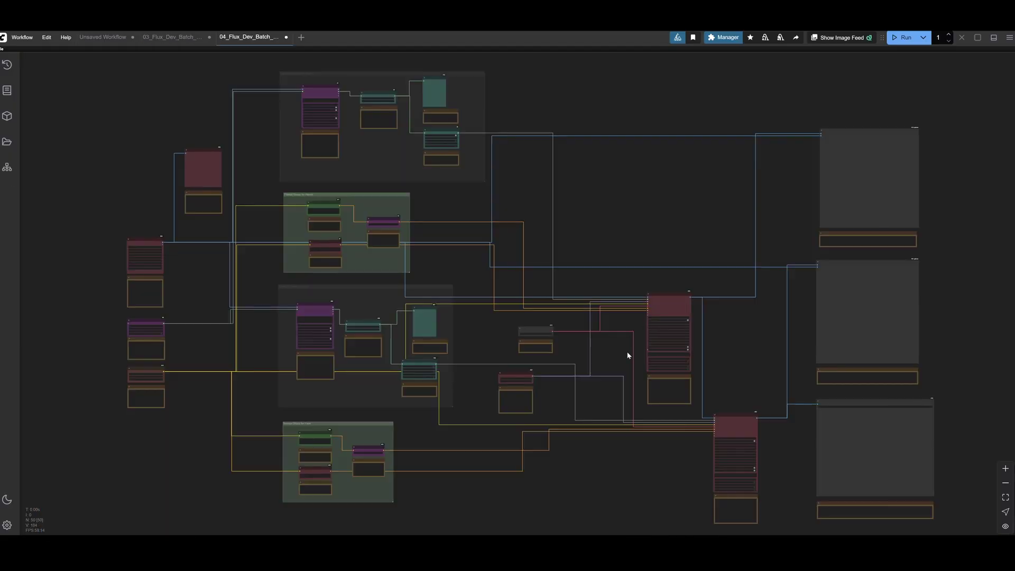
# Examine the Florence2Run and Gaussian Blur Mask nodes in the Mask Extraction for Hands group of the 04 Flux batch workflow
pyautogui.scroll(10, 537, 275)
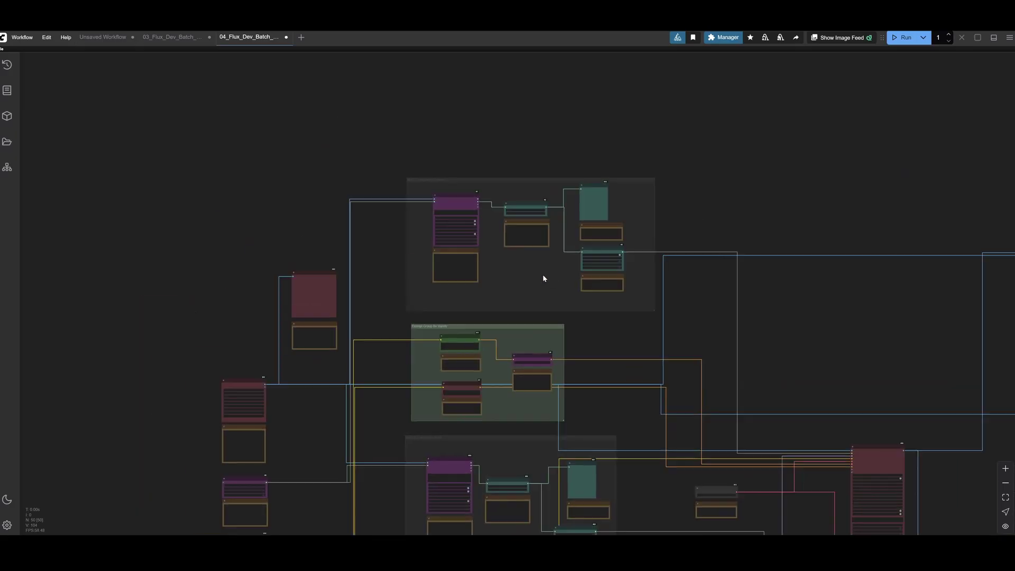
pyautogui.scroll(5, 495, 256)
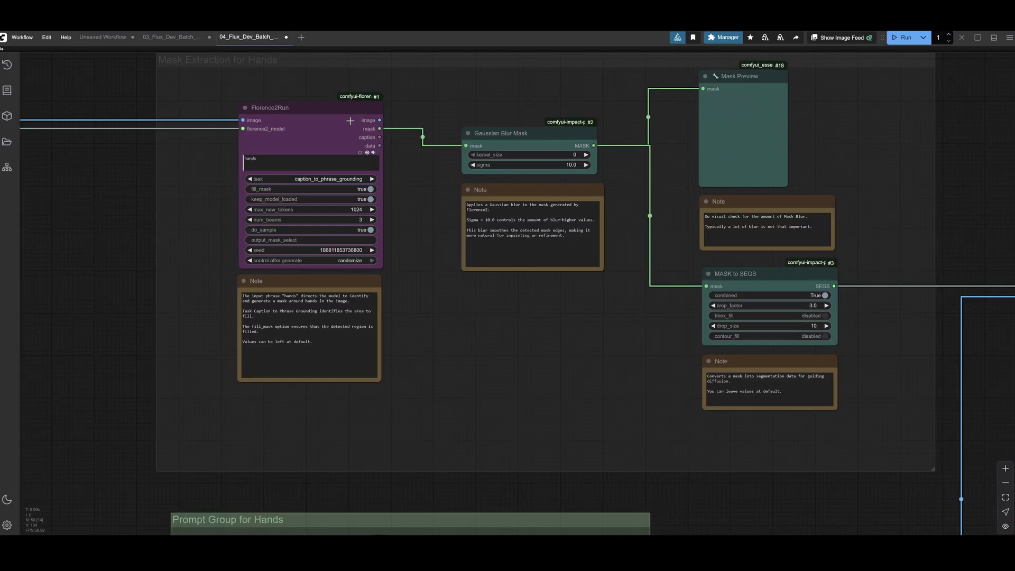
pyautogui.moveTo(463, 228); pyautogui.dragTo(446, 242)
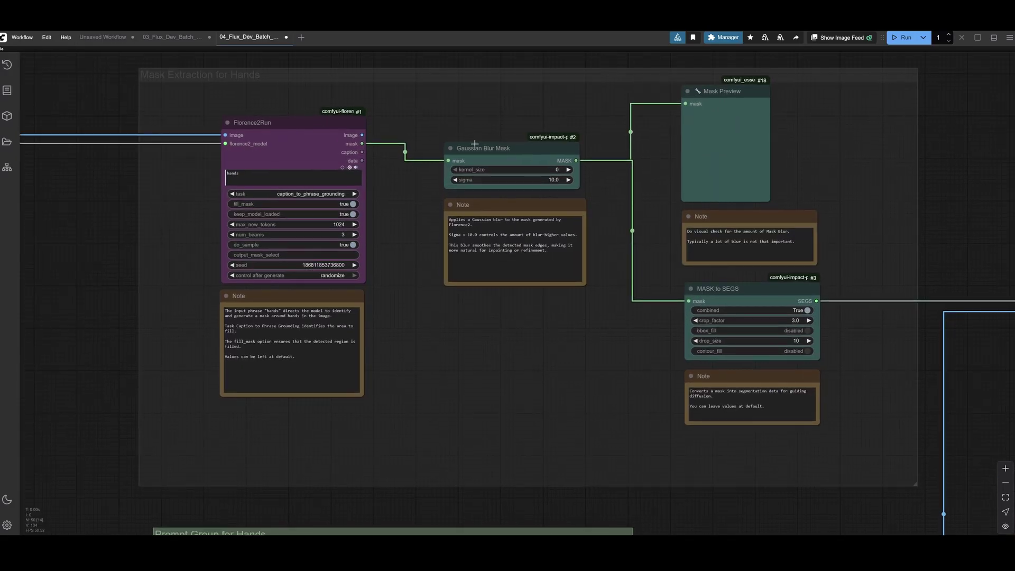
pyautogui.click(325, 128)
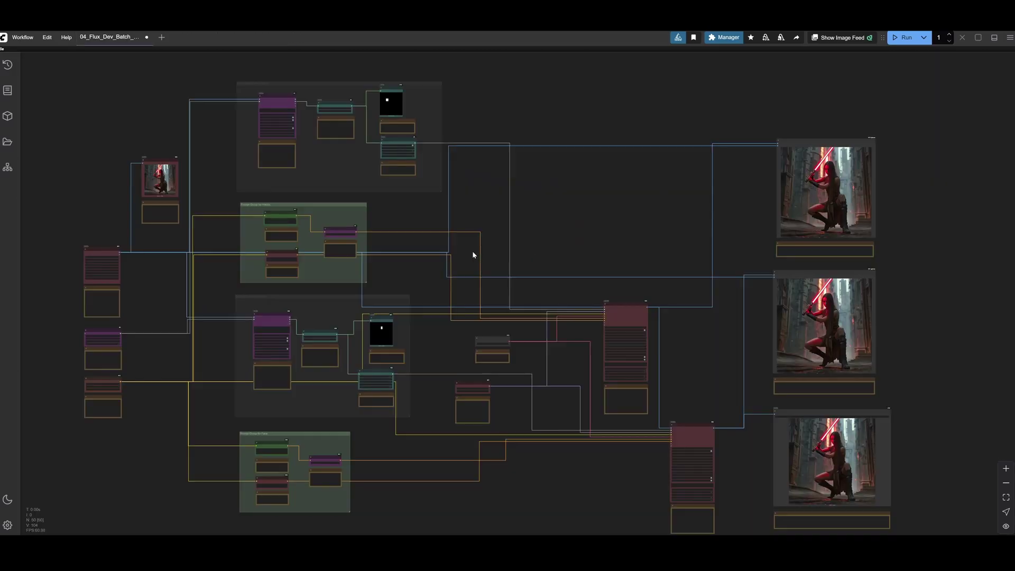
# Examine the Load Image Batch and DownloadAndLoadFlorence2Model nodes and highlight their output links
pyautogui.moveTo(475, 225); pyautogui.dragTo(483, 227)
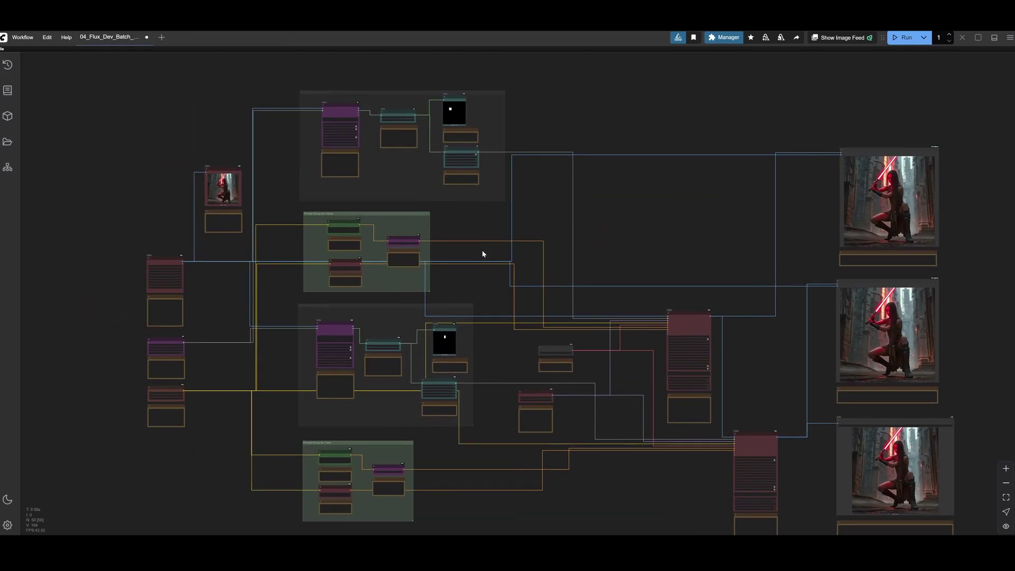
pyautogui.moveTo(482, 251); pyautogui.dragTo(507, 249)
pyautogui.scroll(5, 494, 269)
pyautogui.moveTo(91, 248); pyautogui.dragTo(264, 198)
pyautogui.scroll(4, 191, 198)
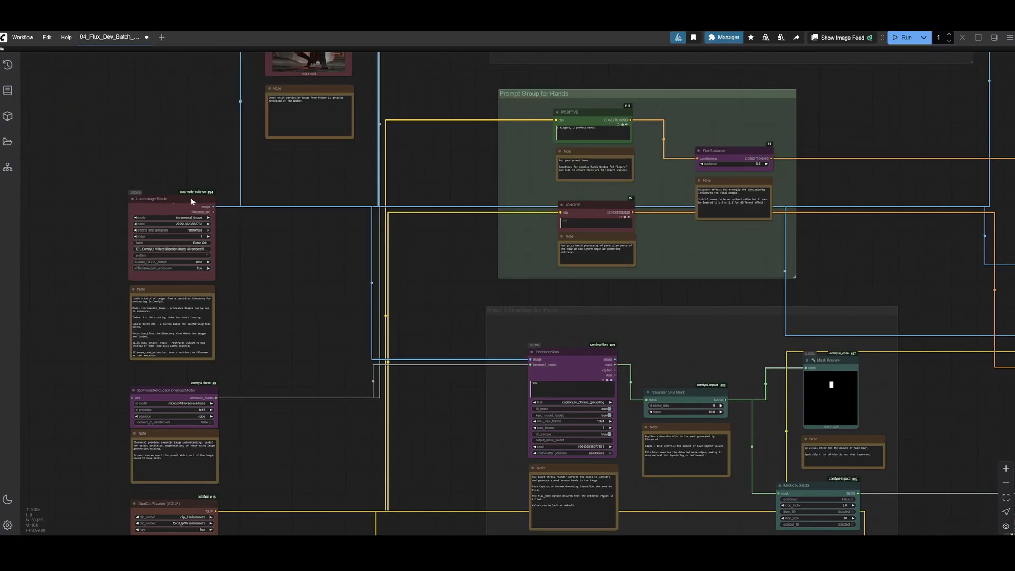
pyautogui.scroll(2, 191, 198)
pyautogui.click(153, 195)
pyautogui.moveTo(432, 137); pyautogui.dragTo(542, 123)
pyautogui.click(259, 408)
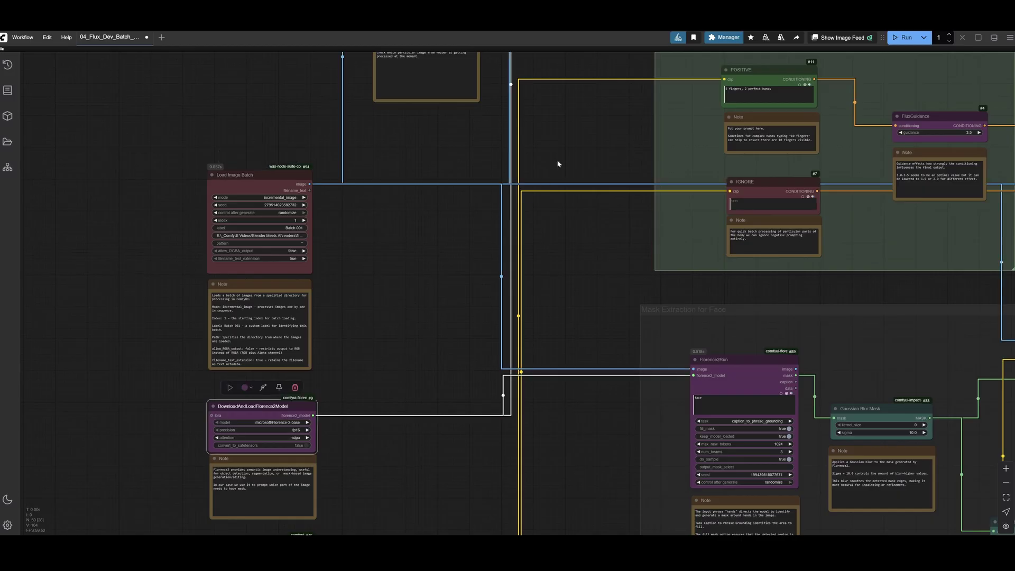
# Examine the Preview Image node and select the Mask Extraction for Hands group to review its nodes
pyautogui.scroll(6, 485, 276)
pyautogui.hscroll(4, 485, 276)
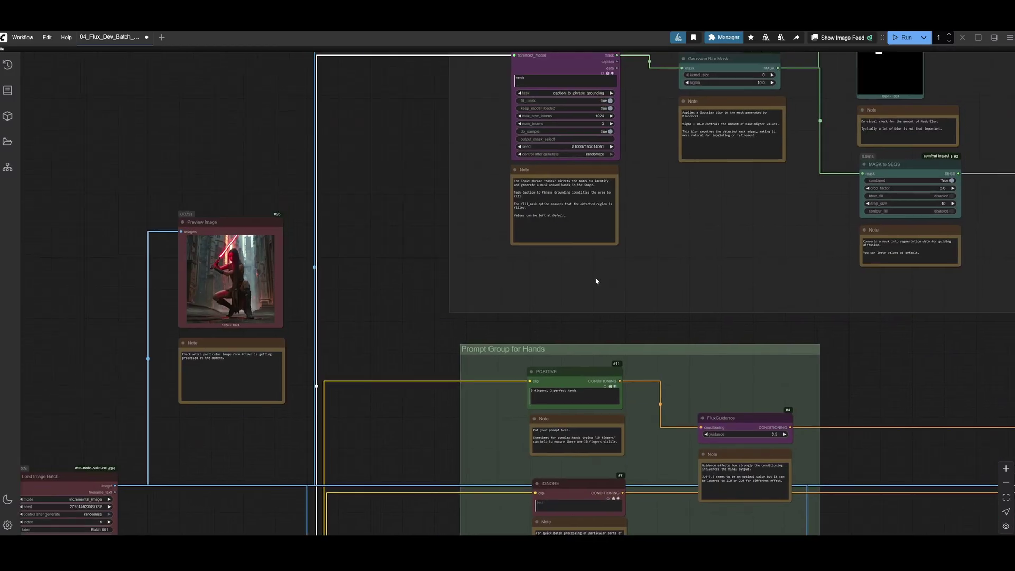
pyautogui.scroll(2, 456, 365)
pyautogui.hscroll(4, 455, 366)
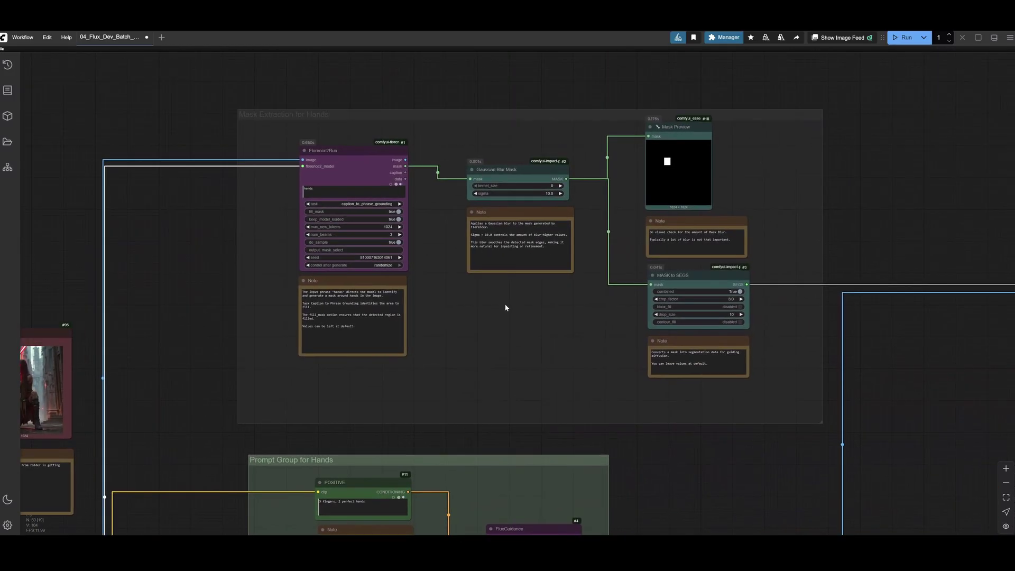
pyautogui.scroll(3, 503, 306)
pyautogui.scroll(1, 343, 138)
pyautogui.hscroll(1, 344, 138)
pyautogui.click(273, 97)
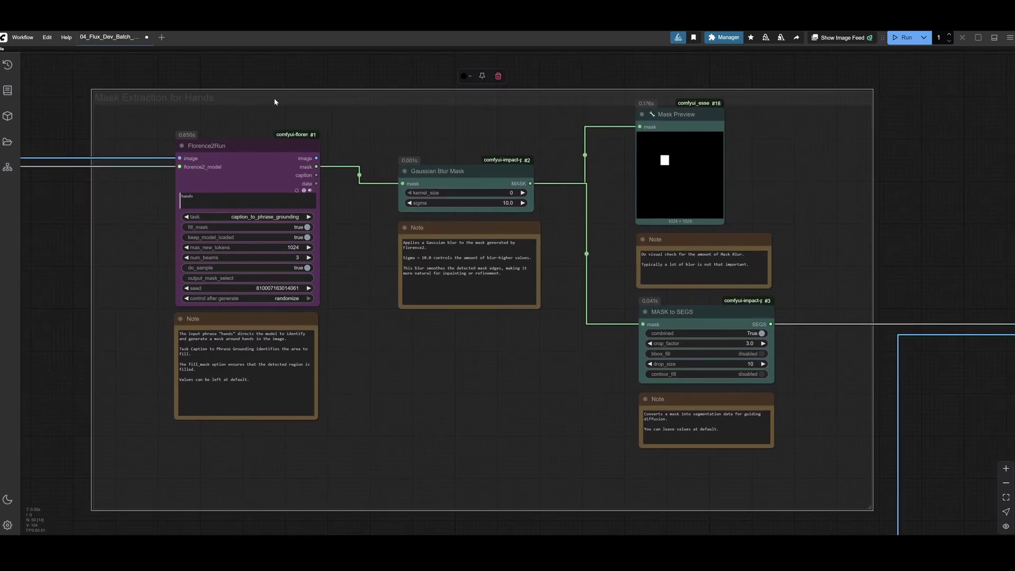
# Follow the hands MASK to SEGS output to the first Detailer (SEGS) node and highlight all of that node's connections
pyautogui.moveTo(862, 395); pyautogui.dragTo(506, 229)
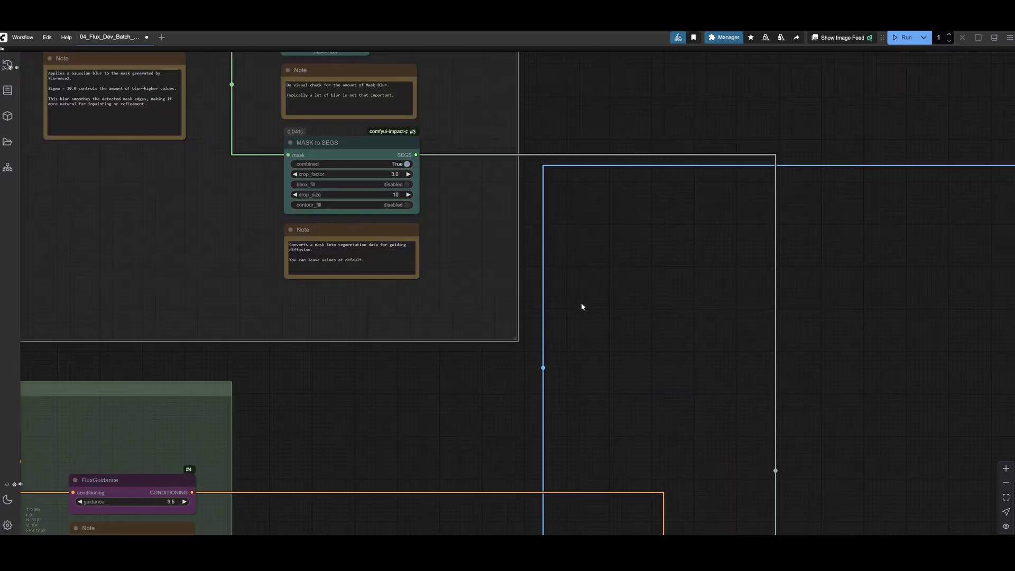
pyautogui.scroll(-5, 581, 302)
pyautogui.moveTo(693, 387); pyautogui.dragTo(349, 85)
pyautogui.moveTo(745, 434); pyautogui.dragTo(521, 195)
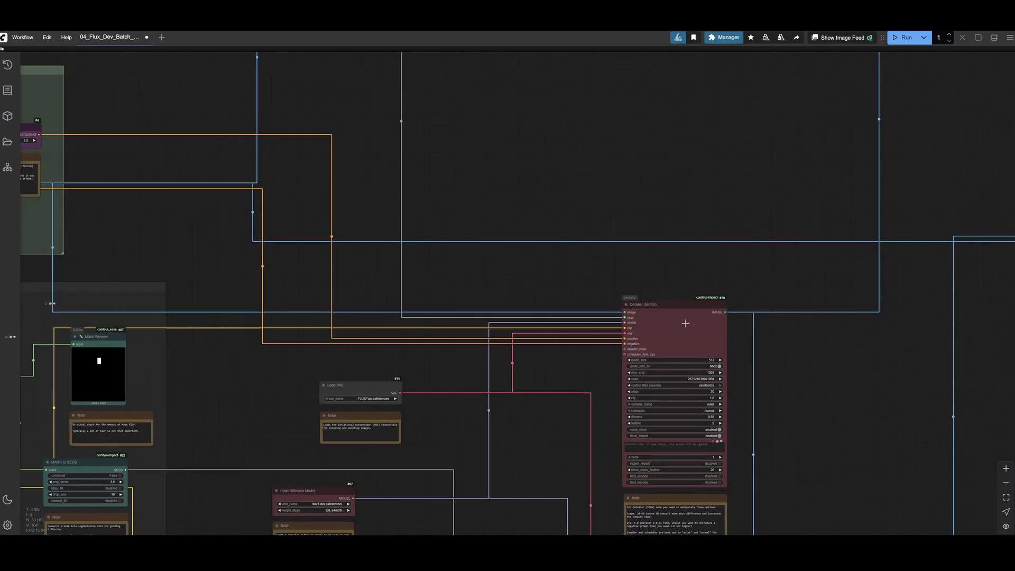
pyautogui.click(721, 326)
pyautogui.moveTo(746, 313); pyautogui.dragTo(710, 263)
pyautogui.scroll(-1, 710, 263)
pyautogui.hscroll(1, 710, 264)
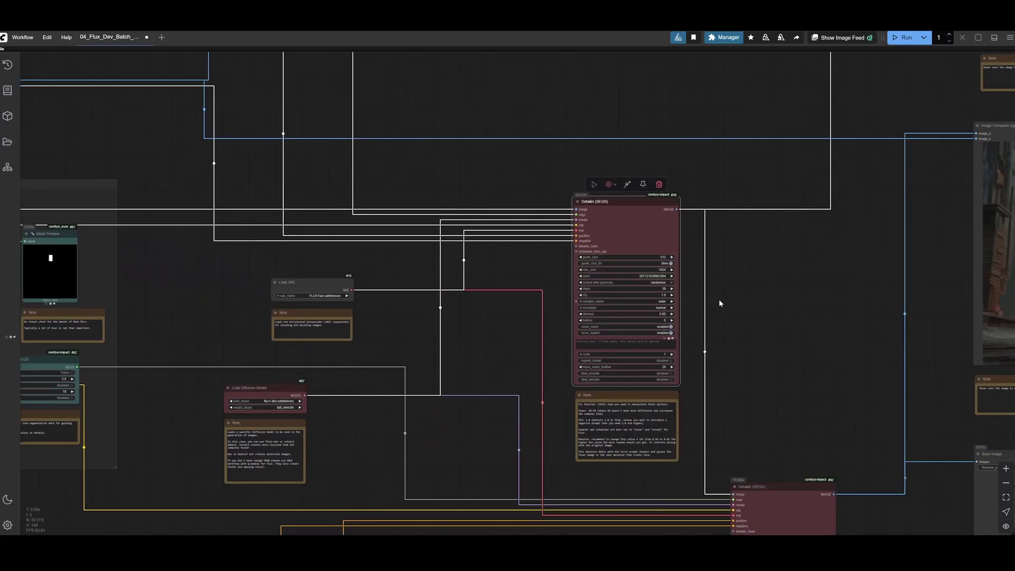
# Trace the first Detailer (SEGS) output to the upper Image Comparer node and compare the hands before and after refinement
pyautogui.hscroll(10, 720, 303)
pyautogui.scroll(2, 623, 295)
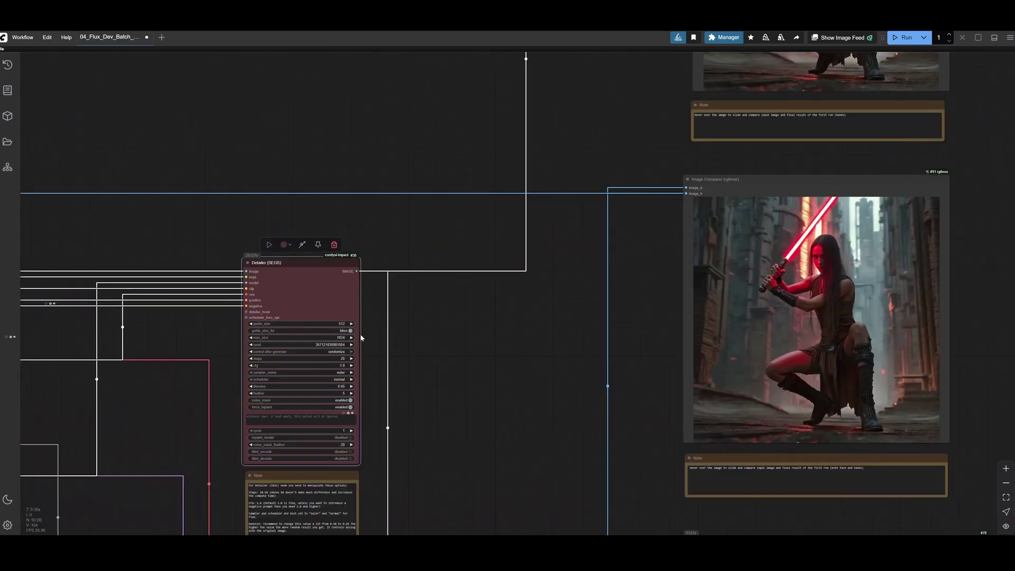
pyautogui.moveTo(594, 188); pyautogui.dragTo(366, 332)
pyautogui.moveTo(398, 169); pyautogui.dragTo(402, 241)
pyautogui.scroll(3, 349, 251)
pyautogui.moveTo(342, 257); pyautogui.dragTo(324, 310)
pyautogui.scroll(1, 384, 222)
pyautogui.moveTo(384, 222)
pyautogui.mouseDown()
pyautogui.moveTo(304, 290)
pyautogui.moveTo(328, 295)
pyautogui.moveTo(317, 297)
pyautogui.mouseUp()
pyautogui.scroll(2, 359, 291)
pyautogui.scroll(-1, 389, 294)
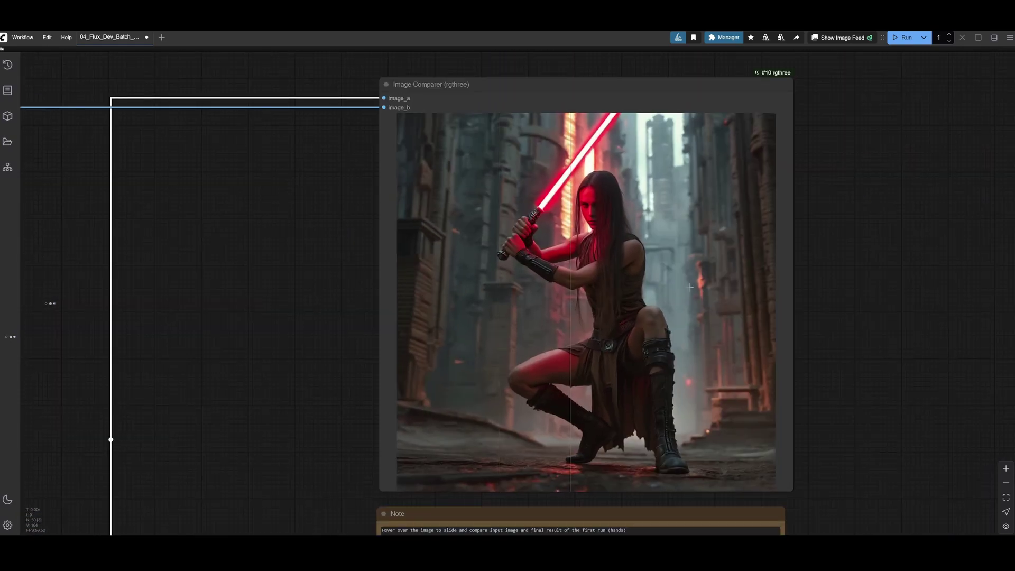
pyautogui.scroll(6, 521, 254)
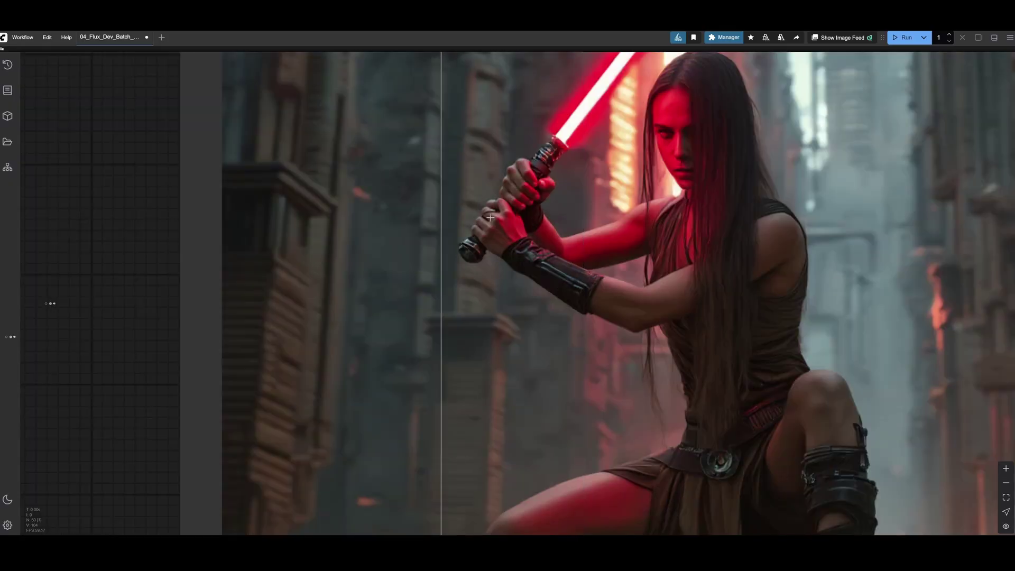
pyautogui.scroll(3, 475, 218)
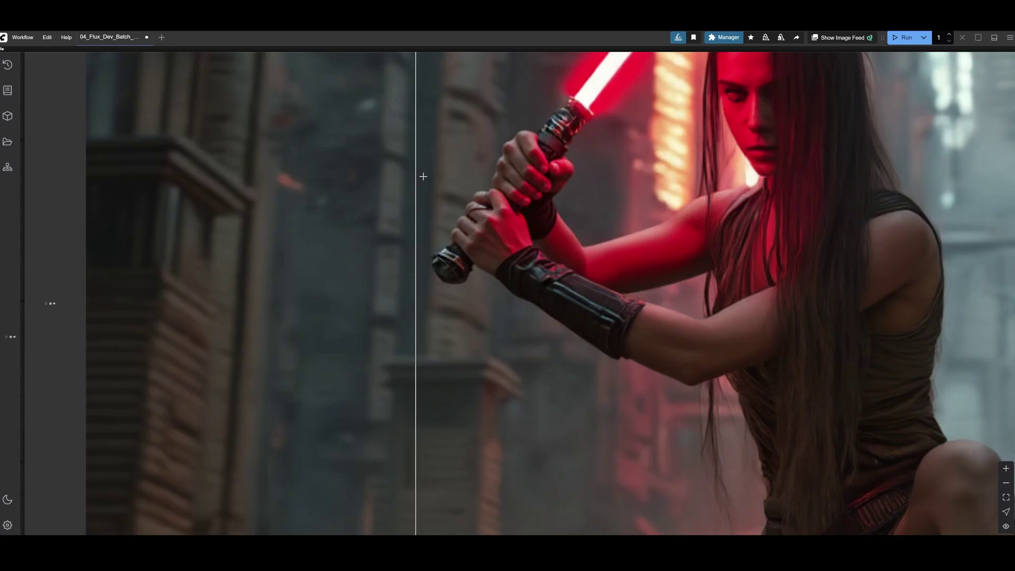
# Trace the Load Image Batch and DownloadAndLoadFlorence2Model links to the Florence2Run node in the Mask Extraction for Face group
pyautogui.scroll(-10, 415, 227)
pyautogui.moveTo(280, 292); pyautogui.dragTo(511, 175)
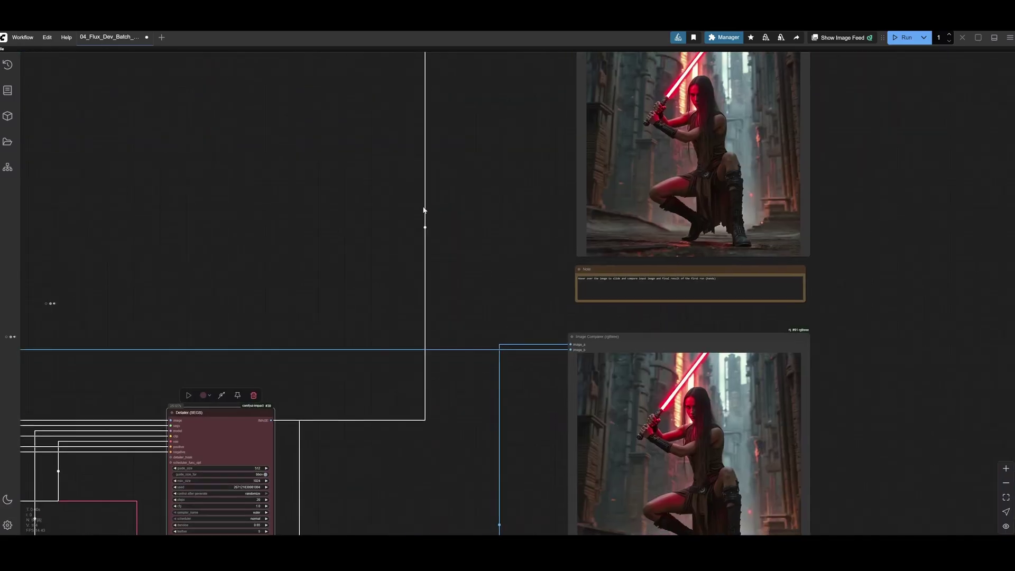
pyautogui.moveTo(284, 282); pyautogui.dragTo(750, 173)
pyautogui.moveTo(274, 375); pyautogui.dragTo(569, 271)
pyautogui.moveTo(333, 415); pyautogui.dragTo(707, 286)
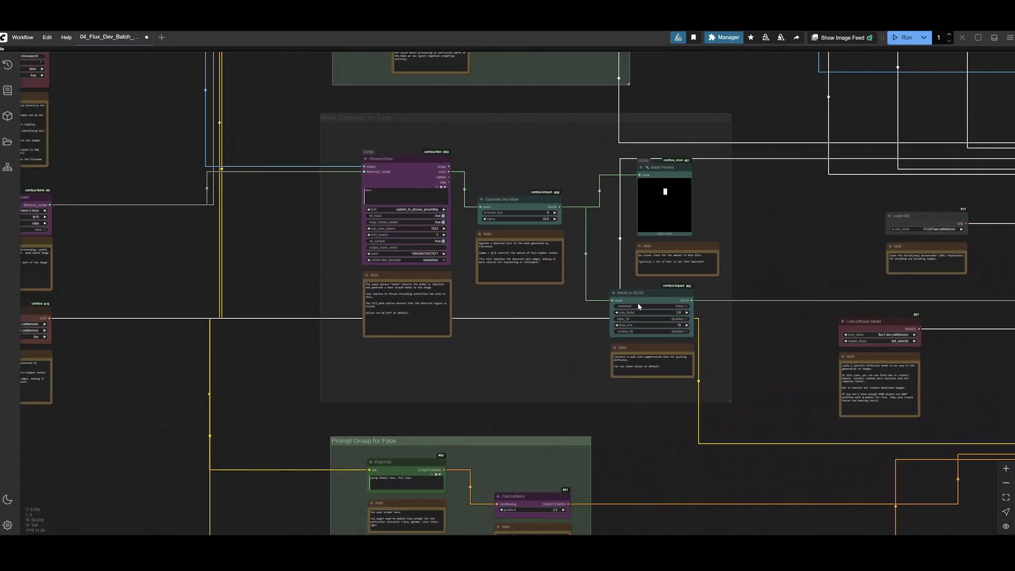
pyautogui.moveTo(224, 291); pyautogui.dragTo(316, 243)
pyautogui.moveTo(252, 187); pyautogui.dragTo(254, 304)
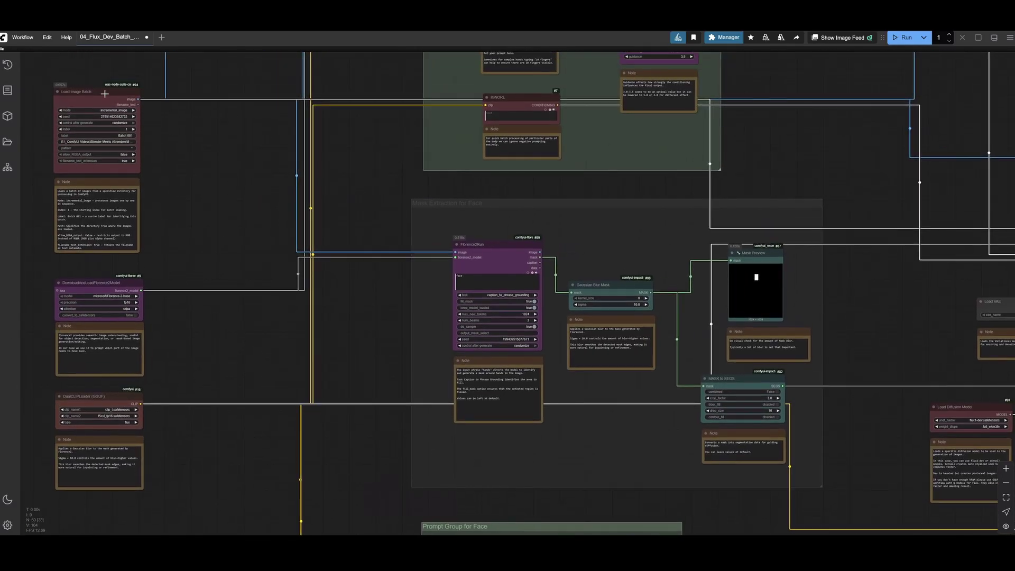
pyautogui.click(105, 93)
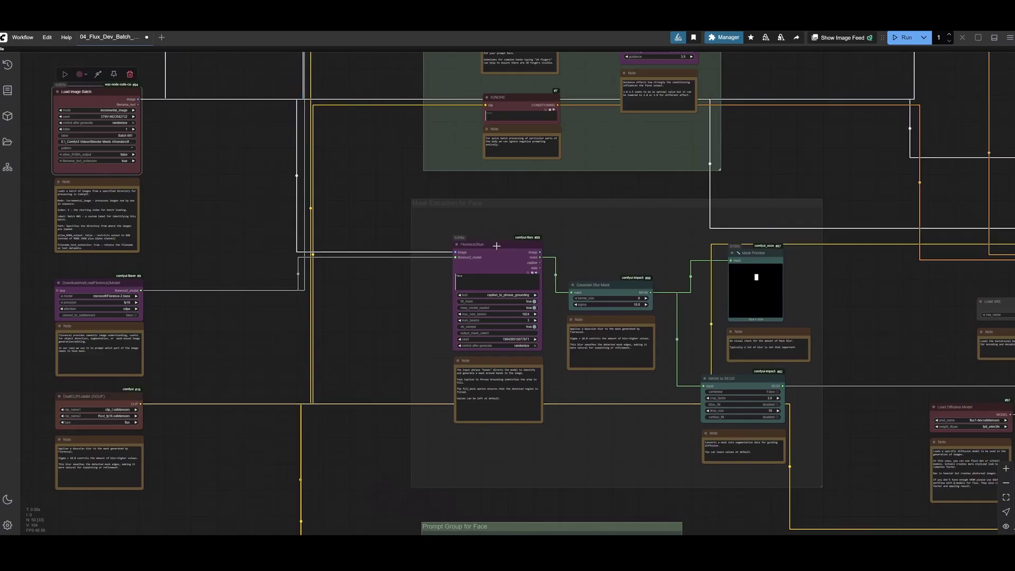
pyautogui.click(494, 246)
pyautogui.click(106, 287)
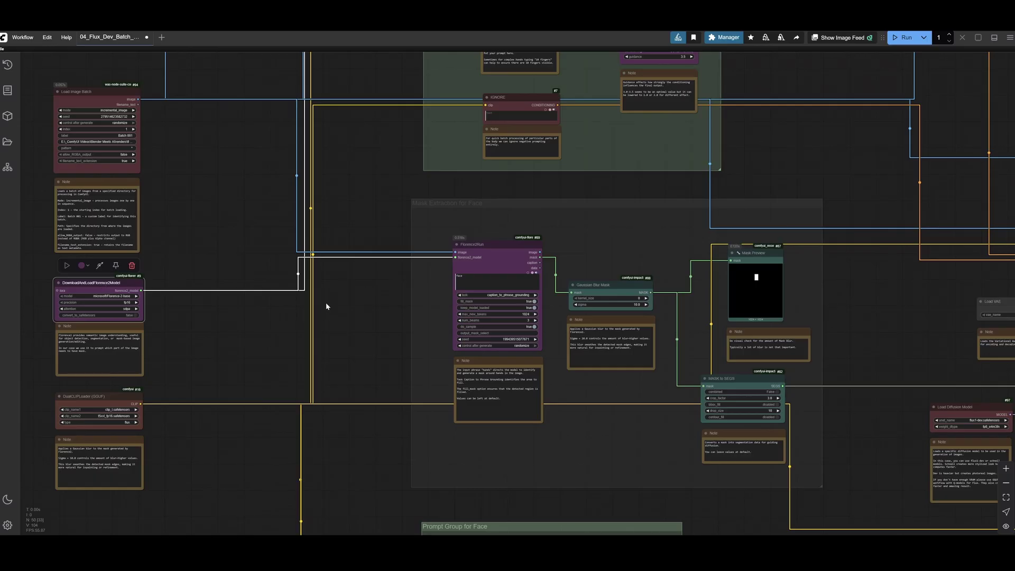
pyautogui.scroll(4, 395, 321)
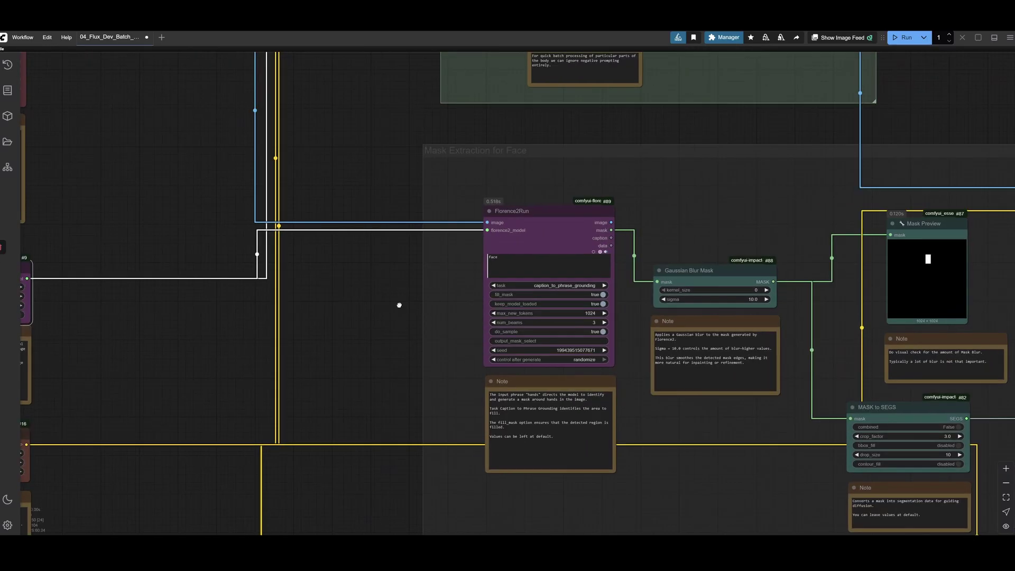
# Follow the face mask from Florence2Run through Gaussian Blur Mask and MASK to SEGS to the second Detailer (SEGS) node and highlight its connections
pyautogui.moveTo(398, 301); pyautogui.dragTo(167, 256)
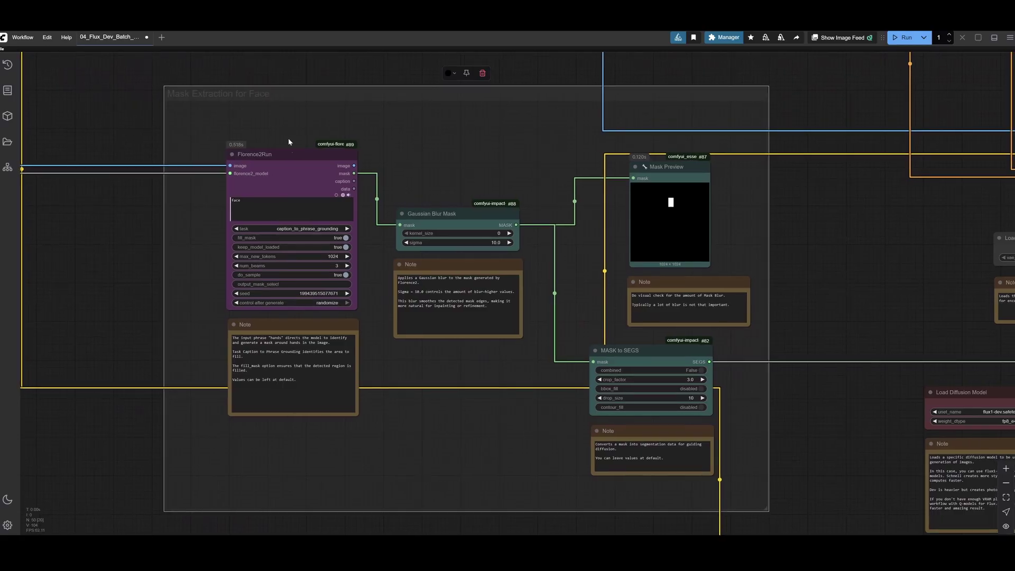
pyautogui.doubleClick(236, 200)
pyautogui.moveTo(620, 244); pyautogui.dragTo(445, 260)
pyautogui.scroll(2, 491, 206)
pyautogui.moveTo(877, 199); pyautogui.dragTo(750, 180)
pyautogui.scroll(-6, 750, 179)
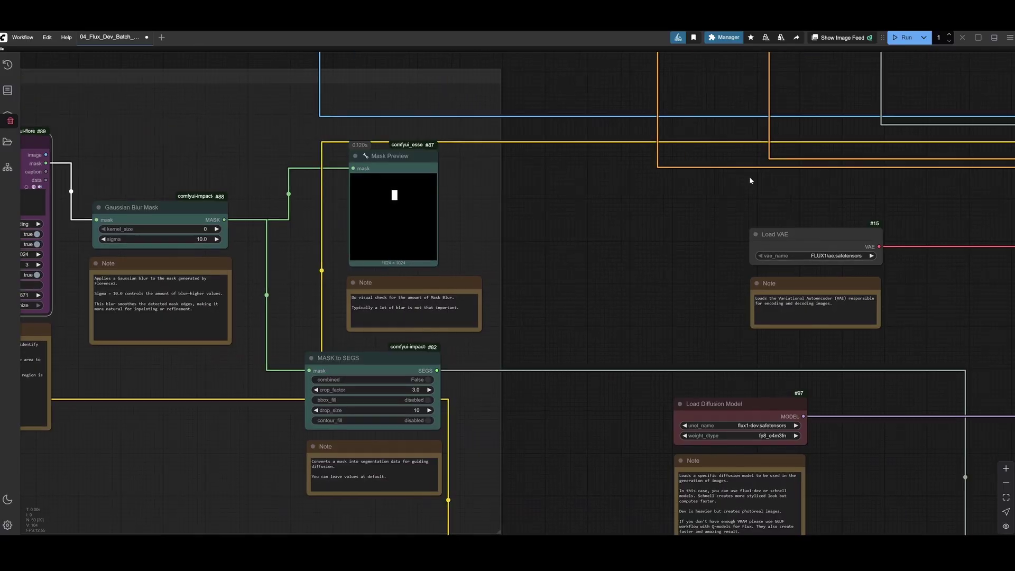
pyautogui.moveTo(785, 259); pyautogui.dragTo(263, 113)
pyautogui.click(708, 290)
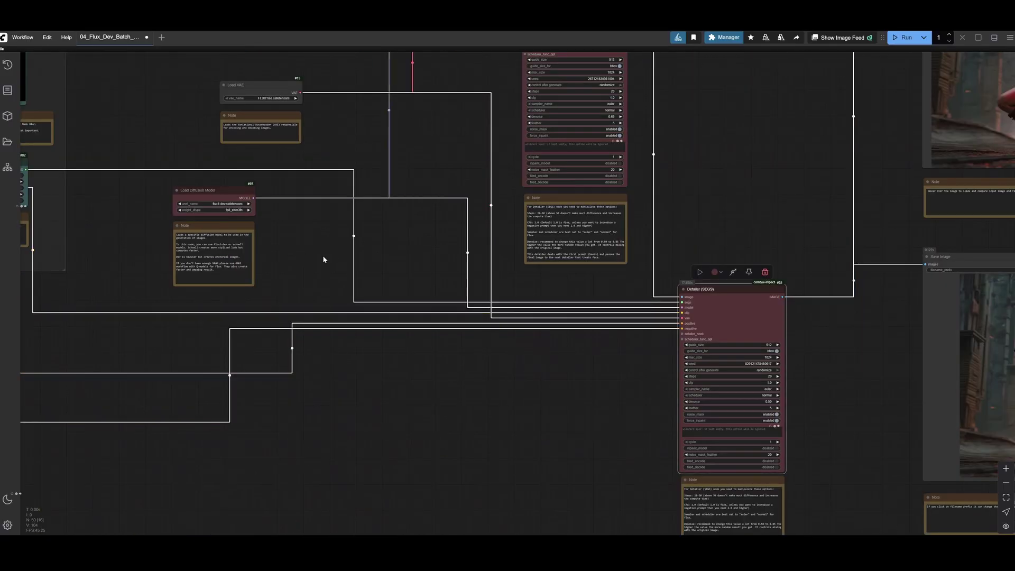
# Highlight the first Detailer (SEGS) node's connections and examine its settings and image output
pyautogui.moveTo(313, 251); pyautogui.dragTo(335, 262)
pyautogui.scroll(-1, 335, 263)
pyautogui.moveTo(611, 109); pyautogui.dragTo(592, 178)
pyautogui.moveTo(572, 124); pyautogui.dragTo(576, 173)
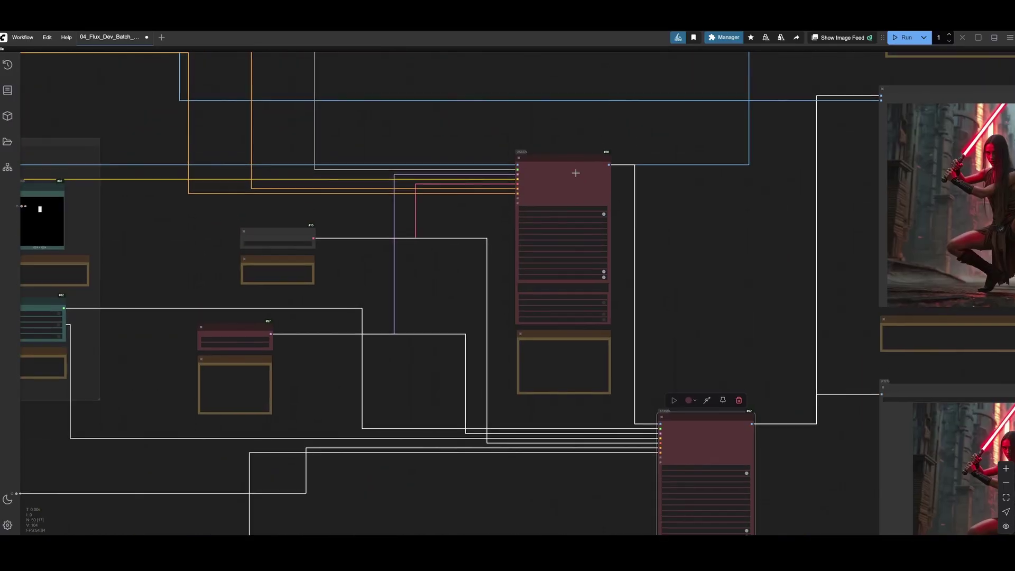
pyautogui.click(575, 172)
pyautogui.moveTo(678, 223); pyautogui.dragTo(606, 310)
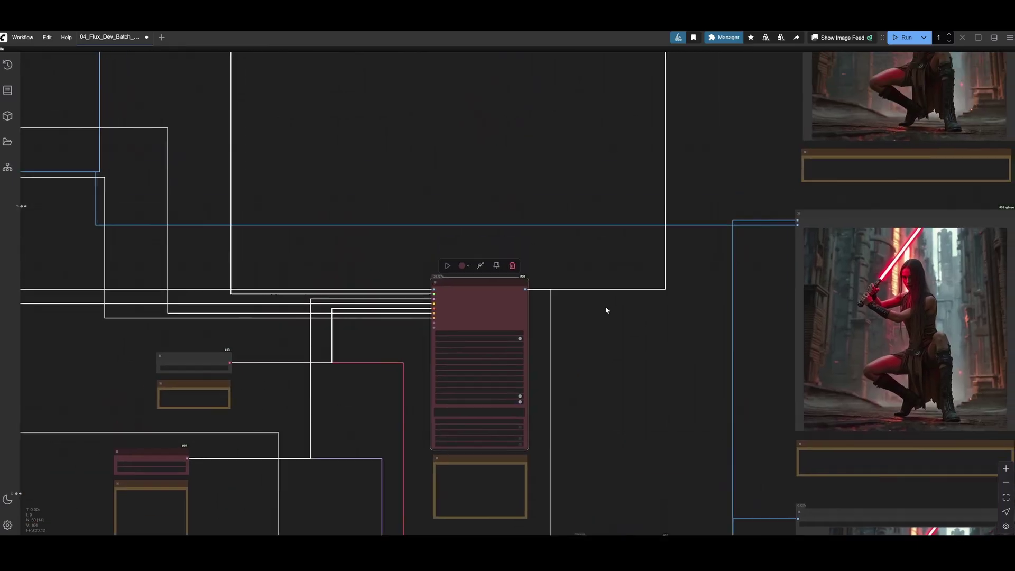
pyautogui.scroll(8, 606, 307)
pyautogui.scroll(-3, 441, 281)
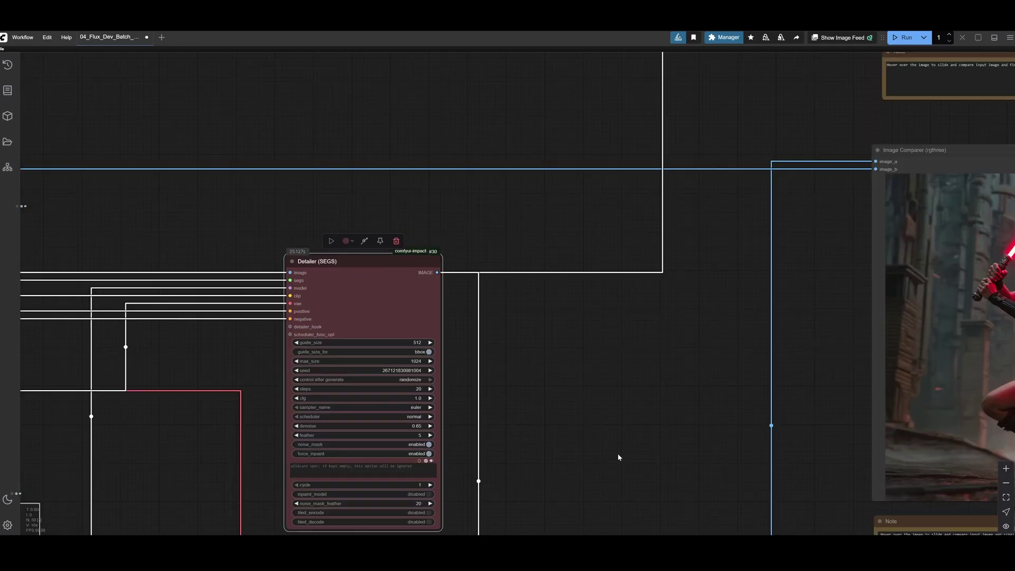
# Trace the first Detailer's image output into the second Detailer (SEGS) node and select that node to review its inputs
pyautogui.moveTo(624, 415); pyautogui.dragTo(649, 145)
pyautogui.moveTo(608, 403); pyautogui.dragTo(557, 262)
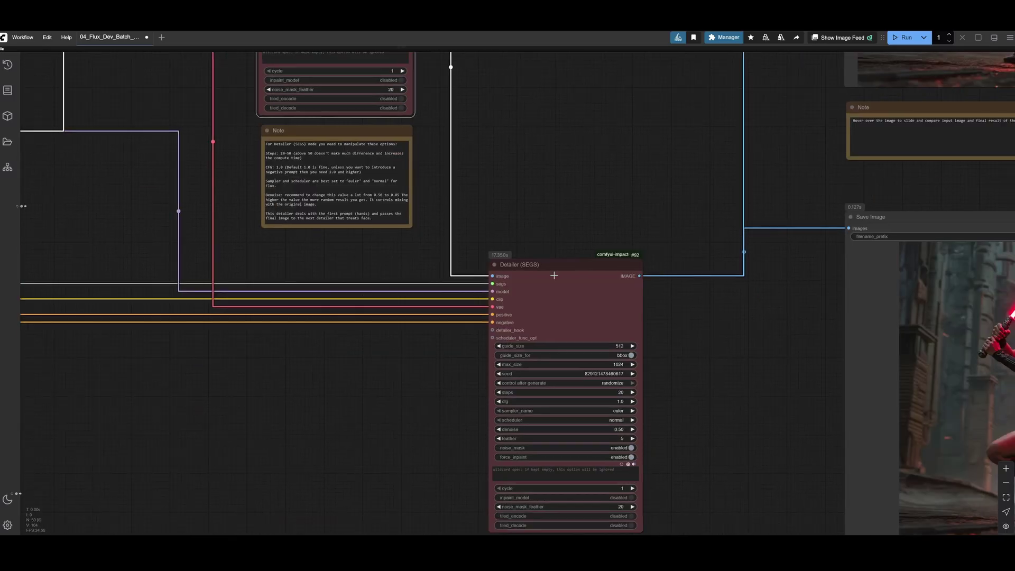
pyautogui.hscroll(2, 554, 275)
pyautogui.click(559, 282)
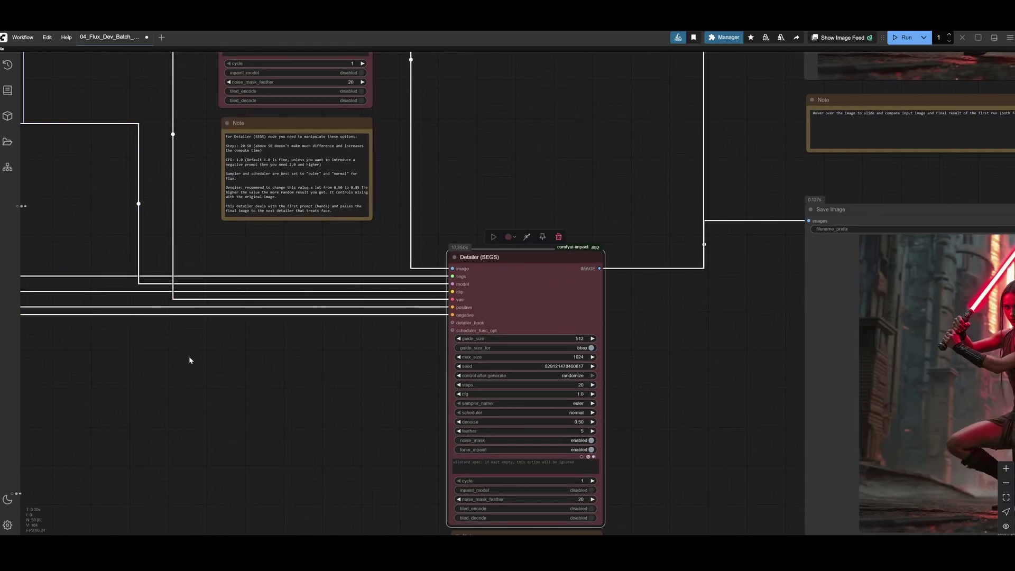
pyautogui.scroll(8, 406, 390)
pyautogui.hscroll(8, 406, 391)
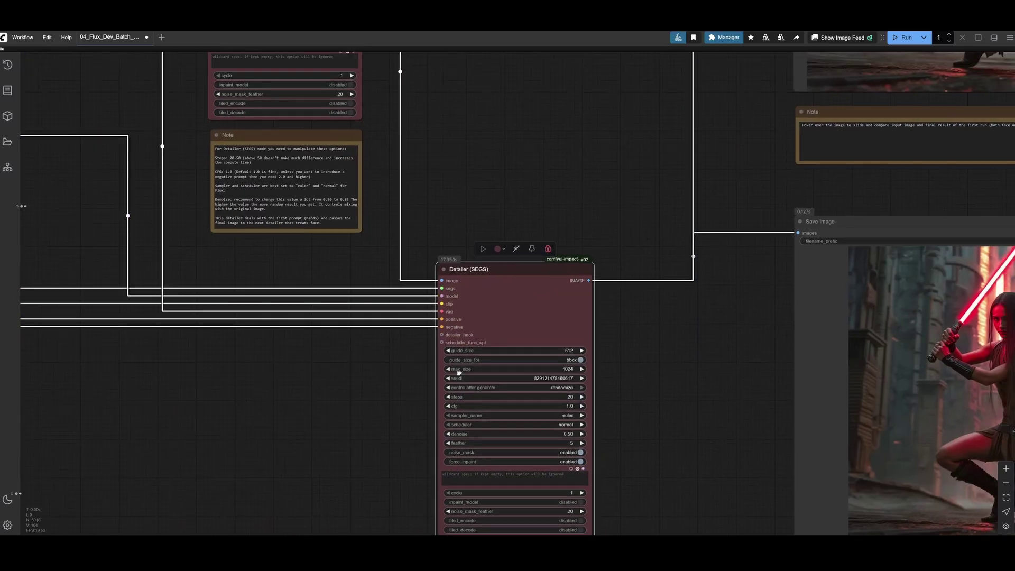
# Compare the original and the refined hands and face up close in the lower Image Comparer node
pyautogui.scroll(3, 305, 267)
pyautogui.hscroll(3, 305, 267)
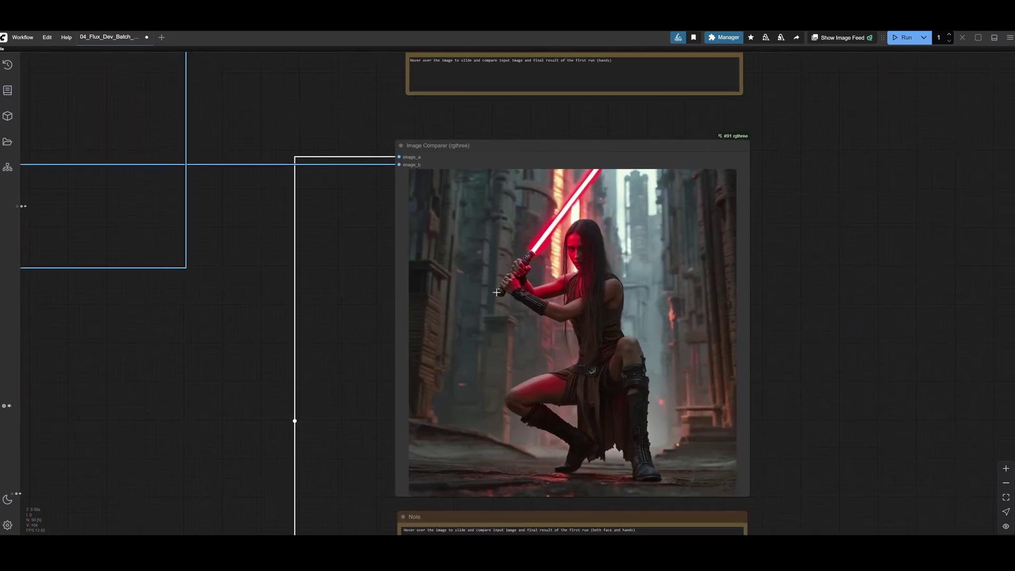
pyautogui.scroll(8, 560, 290)
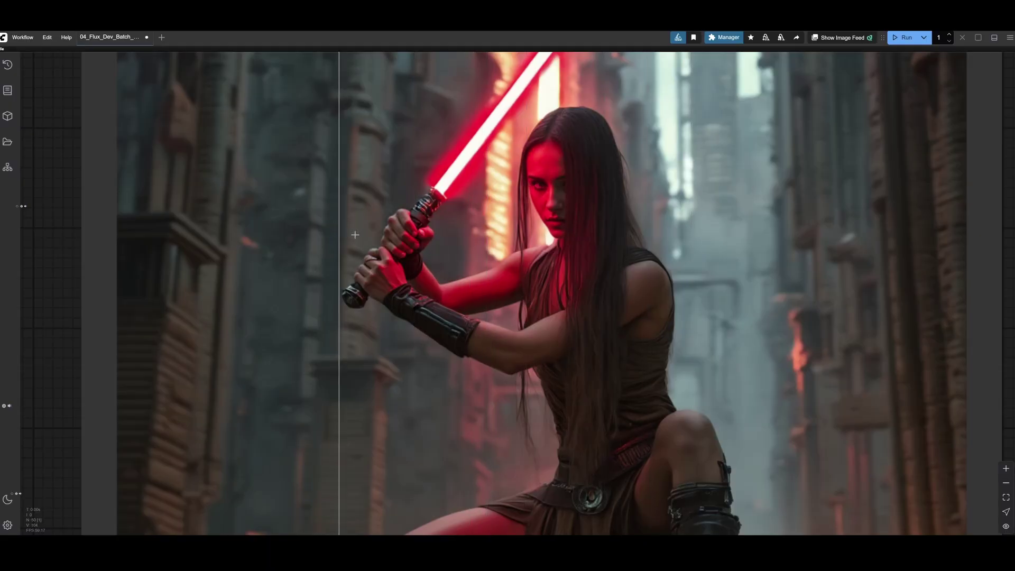
pyautogui.scroll(-8, 266, 272)
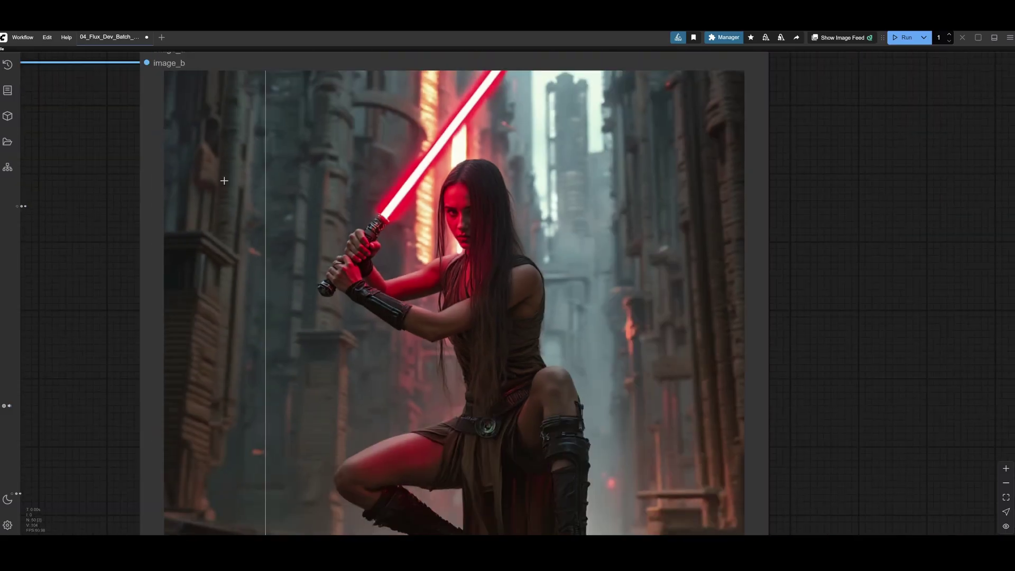
pyautogui.moveTo(408, 96); pyautogui.dragTo(583, 419)
pyautogui.moveTo(264, 362); pyautogui.dragTo(313, 356)
# Highlight the links of the hands Detailer and of the face Detailer, one after the other, to compare their routing
pyautogui.scroll(-10, 312, 356)
pyautogui.moveTo(313, 236); pyautogui.dragTo(320, 117)
pyautogui.scroll(1, 452, 128)
pyautogui.click(452, 128)
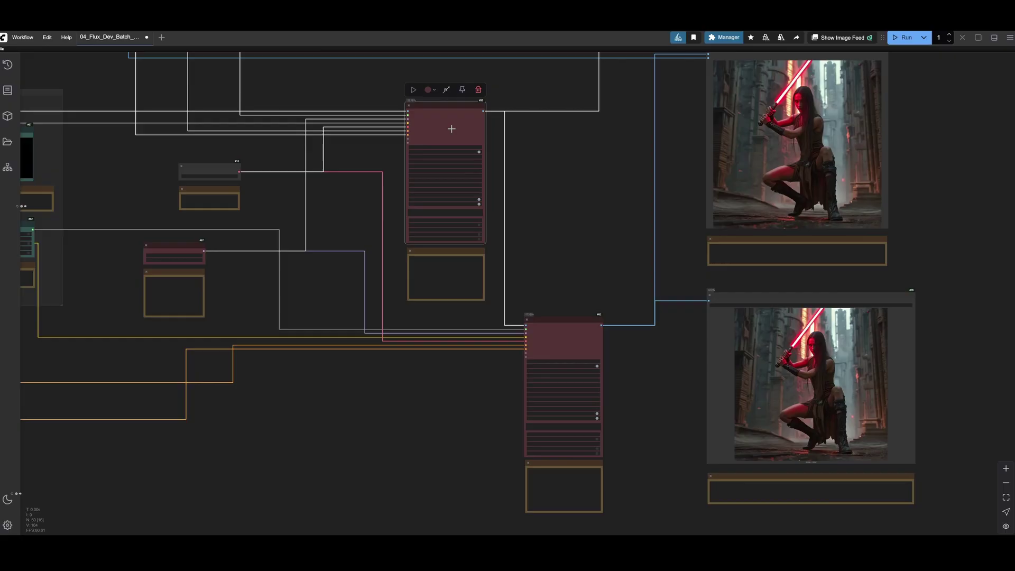
pyautogui.click(537, 338)
pyautogui.moveTo(602, 371); pyautogui.dragTo(477, 241)
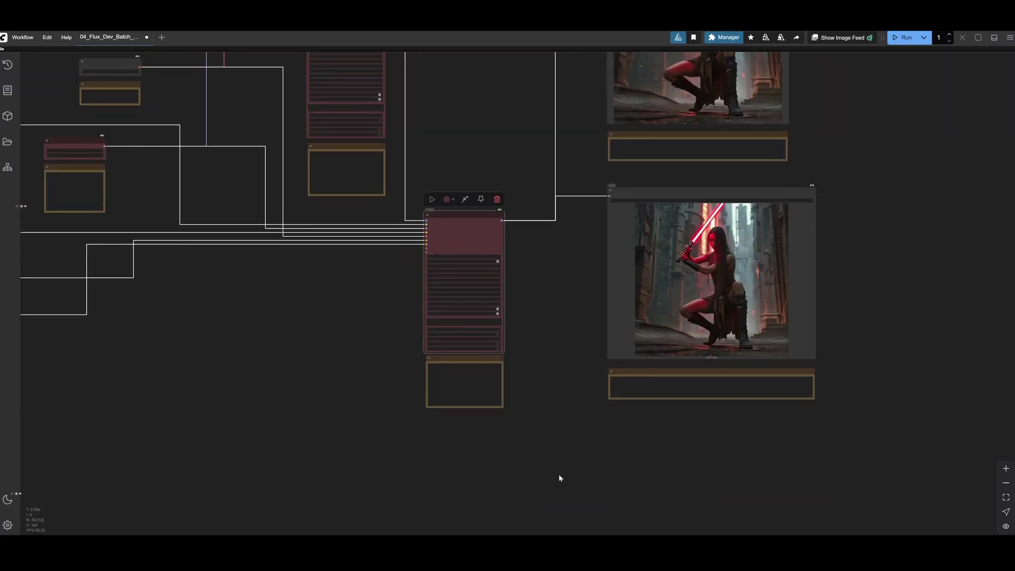
# Examine the final image, filename prefix and note at the Save Image node
pyautogui.scroll(5, 786, 331)
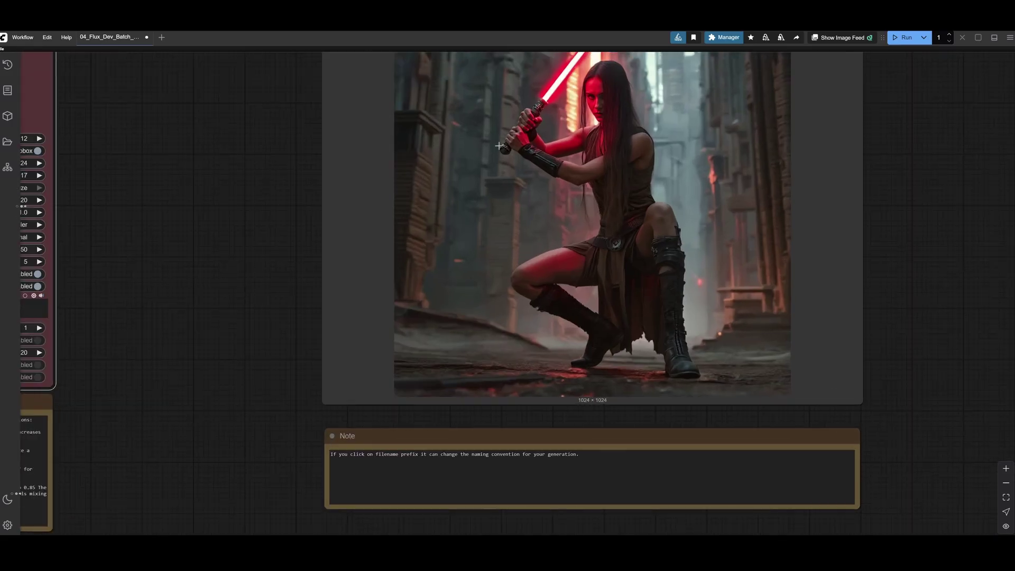
pyautogui.moveTo(619, 211); pyautogui.dragTo(615, 356)
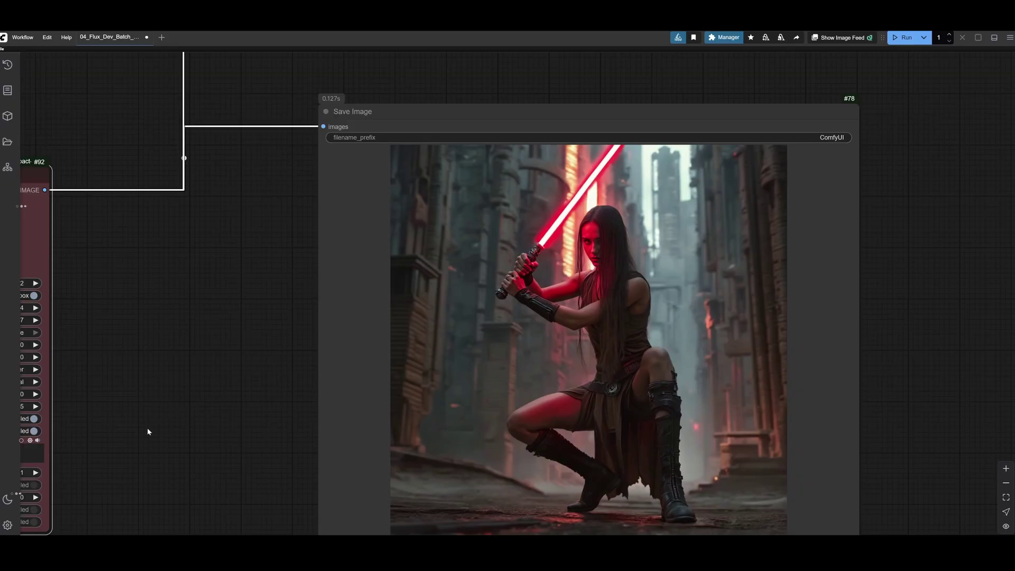
pyautogui.scroll(-3, 202, 438)
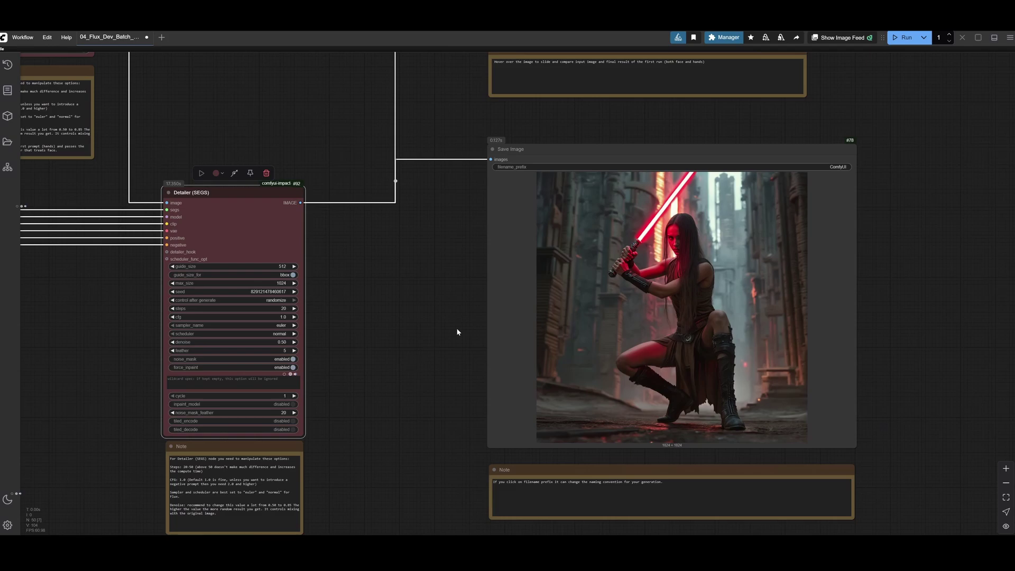
# Review the complete batch workflow and highlight each Detailer (SEGS) node's connections within it, ending with nothing selected
pyautogui.scroll(-5, 393, 266)
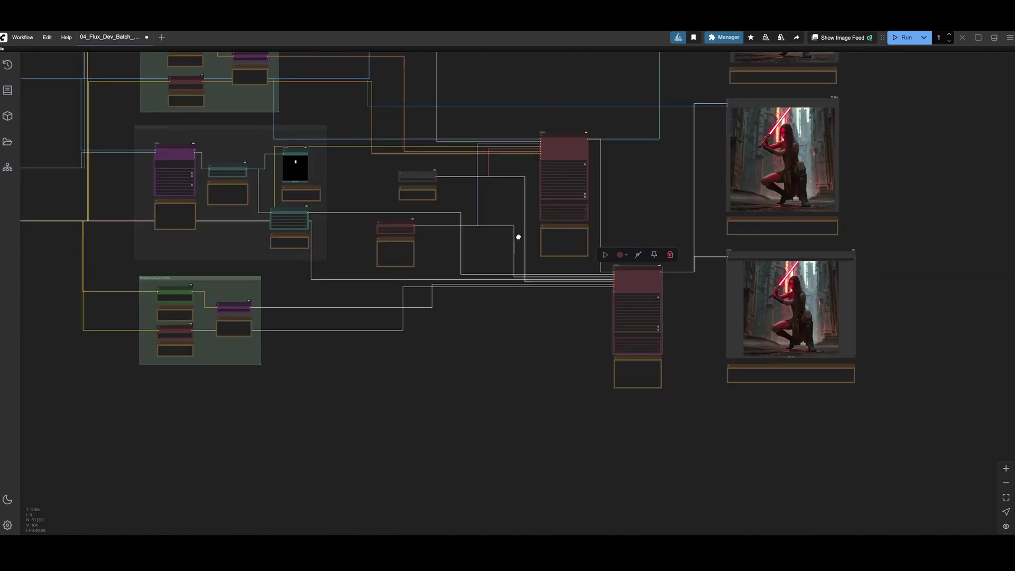
pyautogui.moveTo(518, 237); pyautogui.dragTo(598, 317)
pyautogui.scroll(-2, 464, 204)
pyautogui.moveTo(480, 183); pyautogui.dragTo(469, 211)
pyautogui.scroll(1, 518, 239)
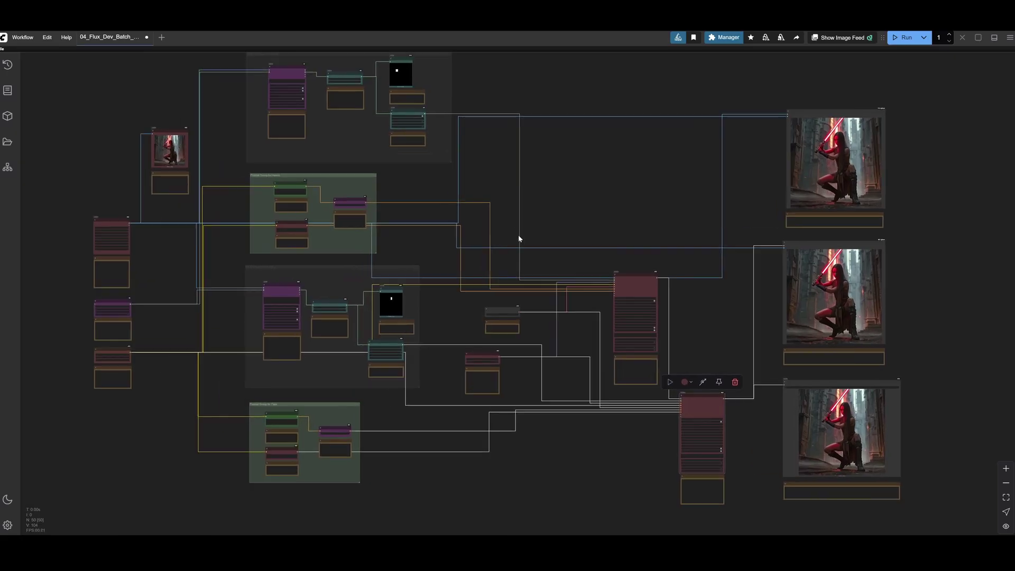
pyautogui.click(639, 317)
pyautogui.click(700, 407)
pyautogui.click(635, 290)
pyautogui.click(681, 200)
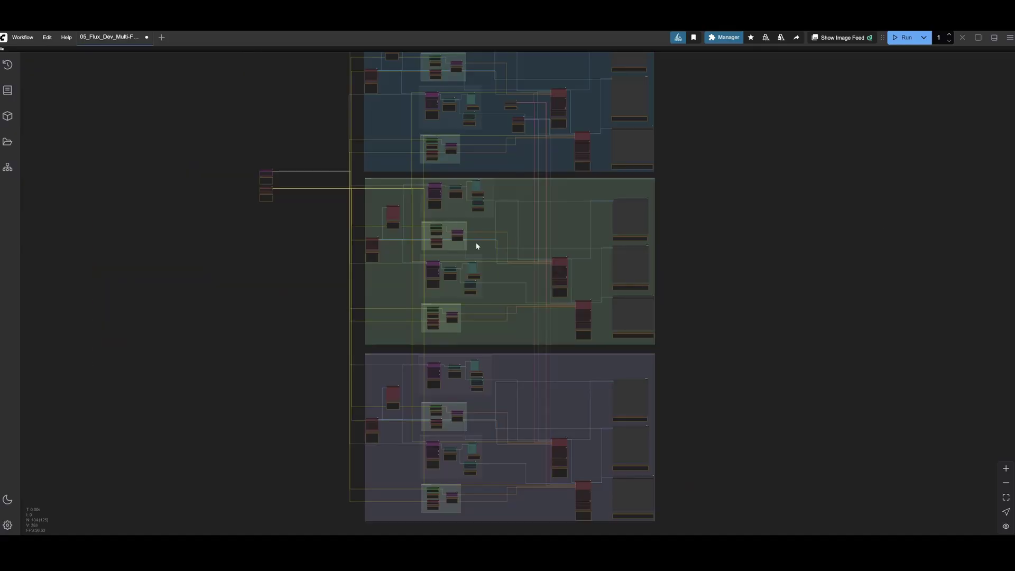
# In the 05_Flux_Dev_Multi workflow, alternately highlight the connections of the two Detailer (SEGS) nodes in the blue group
pyautogui.moveTo(690, 179); pyautogui.dragTo(643, 309)
pyautogui.scroll(2, 643, 309)
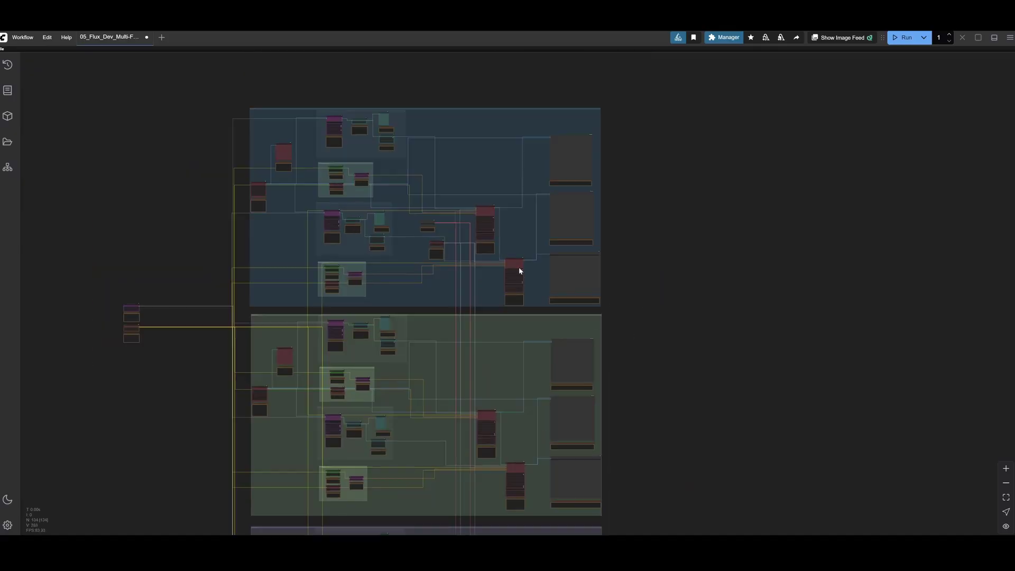
pyautogui.moveTo(544, 278); pyautogui.dragTo(598, 288)
pyautogui.scroll(3, 581, 296)
pyautogui.moveTo(518, 202); pyautogui.dragTo(544, 271)
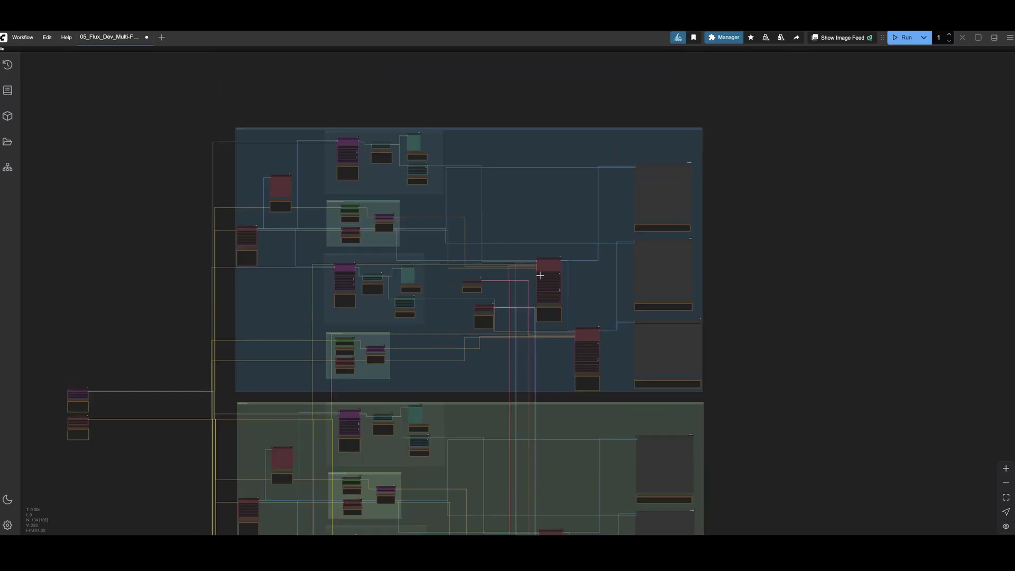
pyautogui.scroll(5, 541, 242)
pyautogui.click(585, 282)
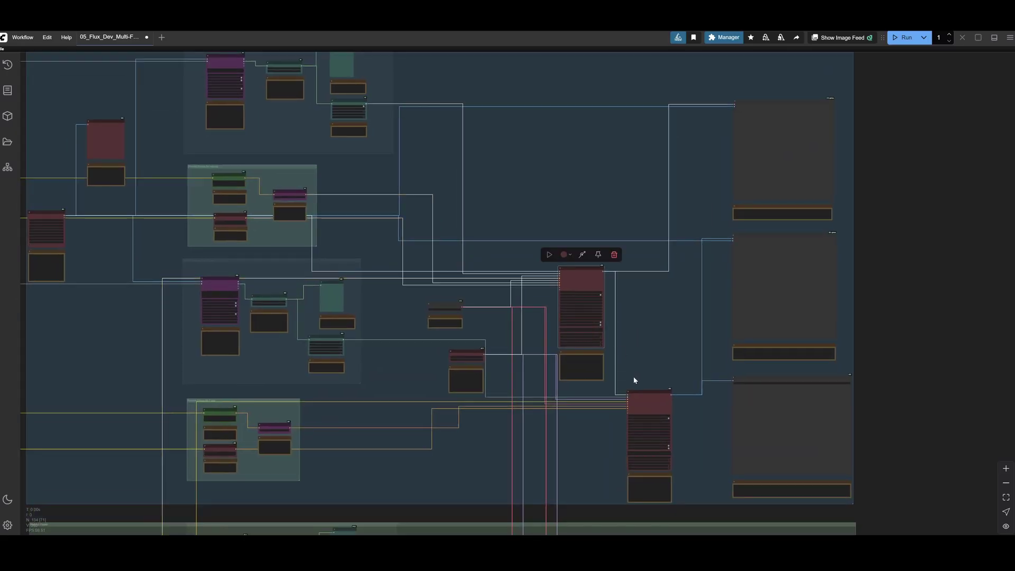
pyautogui.click(645, 401)
pyautogui.click(580, 283)
pyautogui.click(639, 401)
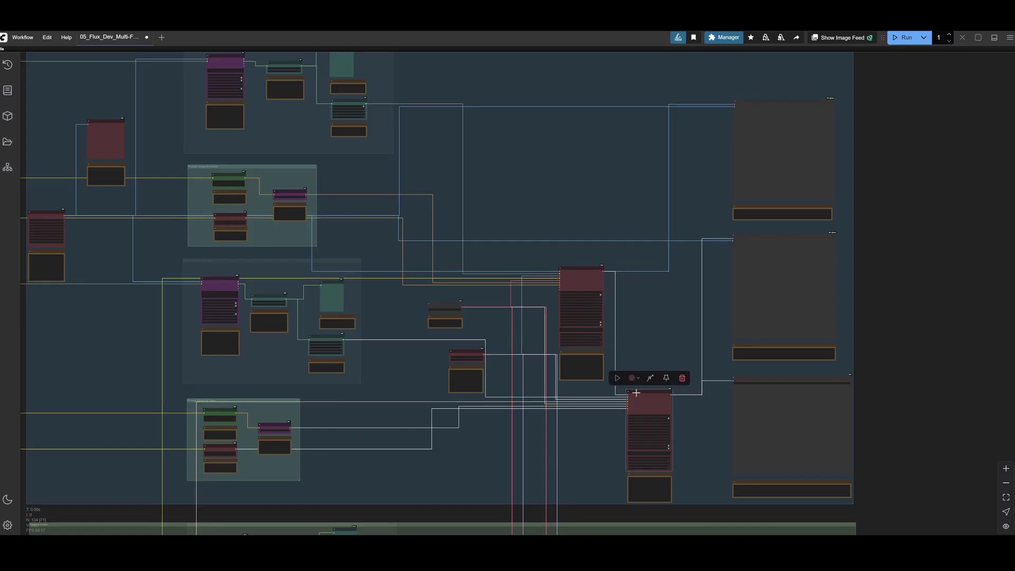
pyautogui.click(585, 282)
pyautogui.click(643, 401)
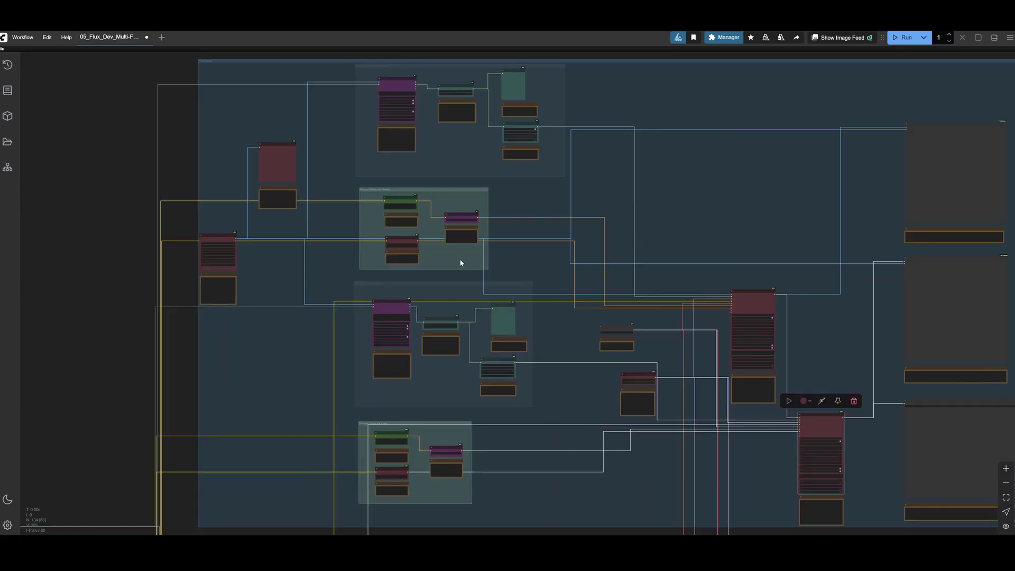
# Look over the blue, green and purple groups of the multi workflow, selecting the green group along the way
pyautogui.scroll(-6, 460, 260)
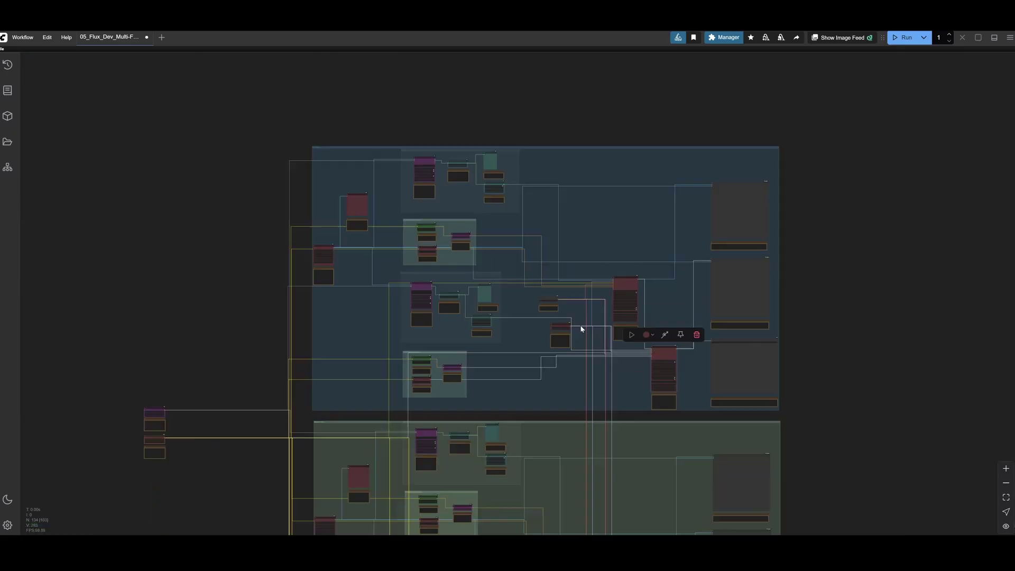
pyautogui.moveTo(581, 328); pyautogui.dragTo(510, 121)
pyautogui.scroll(-3, 510, 118)
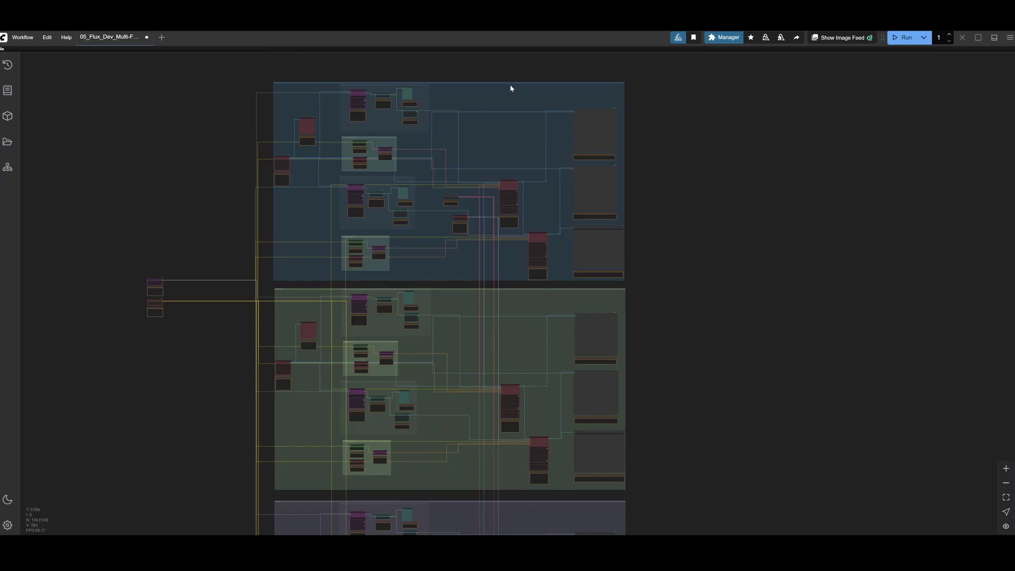
pyautogui.click(510, 83)
pyautogui.moveTo(435, 310); pyautogui.dragTo(444, 207)
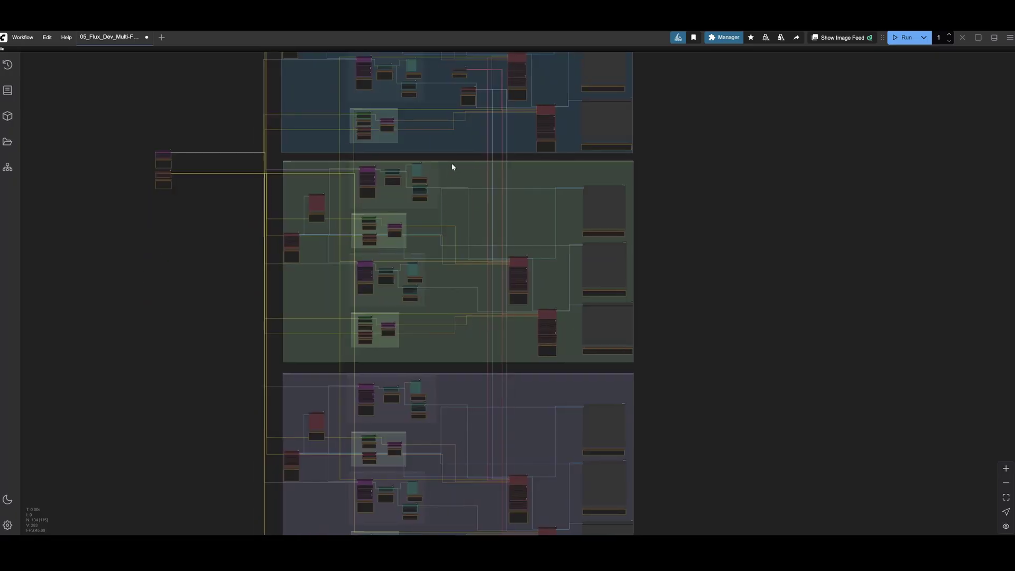
pyautogui.click(455, 165)
pyautogui.moveTo(465, 295); pyautogui.dragTo(470, 201)
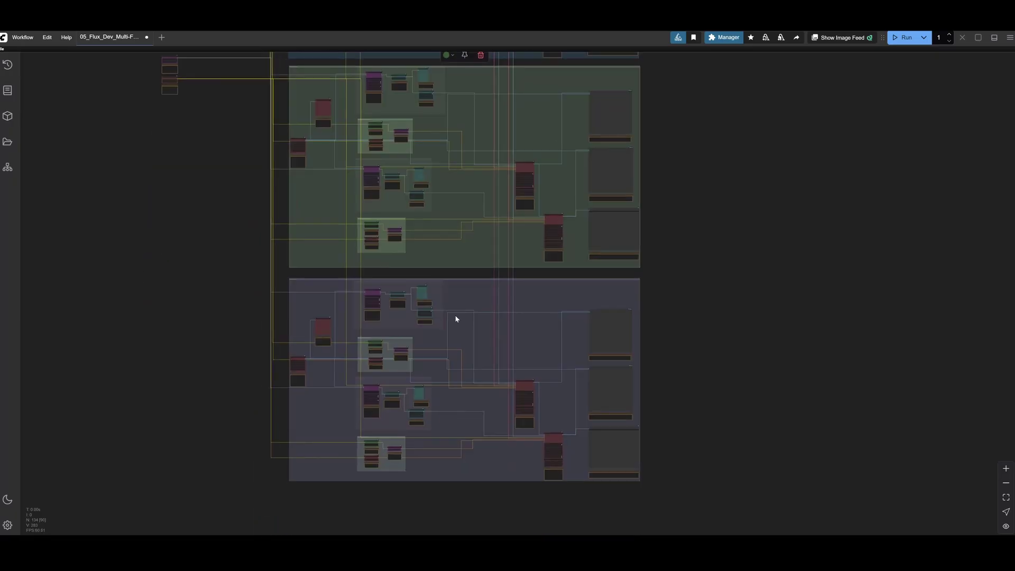
pyautogui.scroll(1, 385, 390)
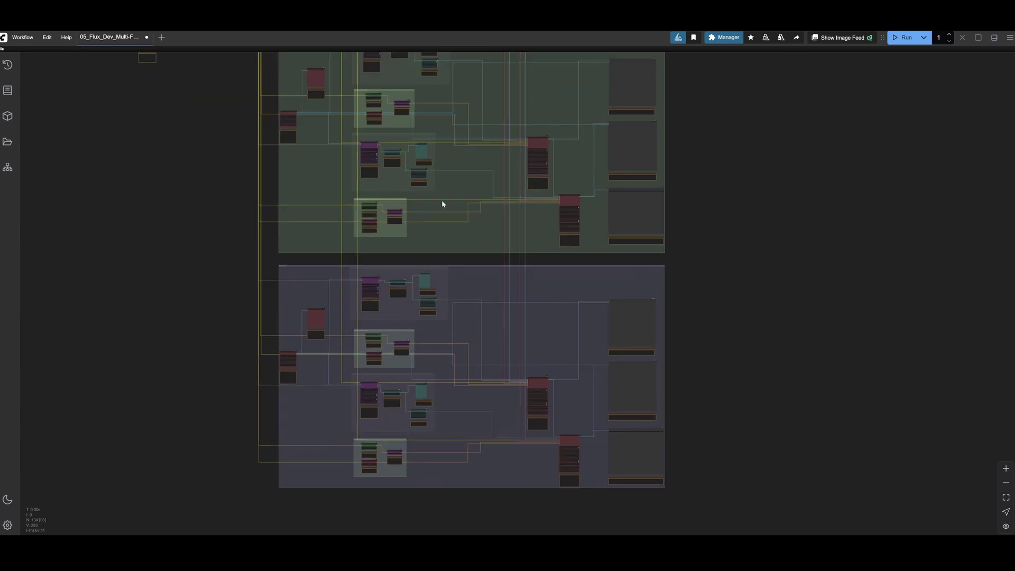
# Locate the shared DownloadAndLoadFlorence2Model and DualCLIPLoader (GGUF) nodes outside the groups and highlight the DualCLIPLoader's CLIP connection
pyautogui.scroll(5, 407, 181)
pyautogui.scroll(1, 405, 308)
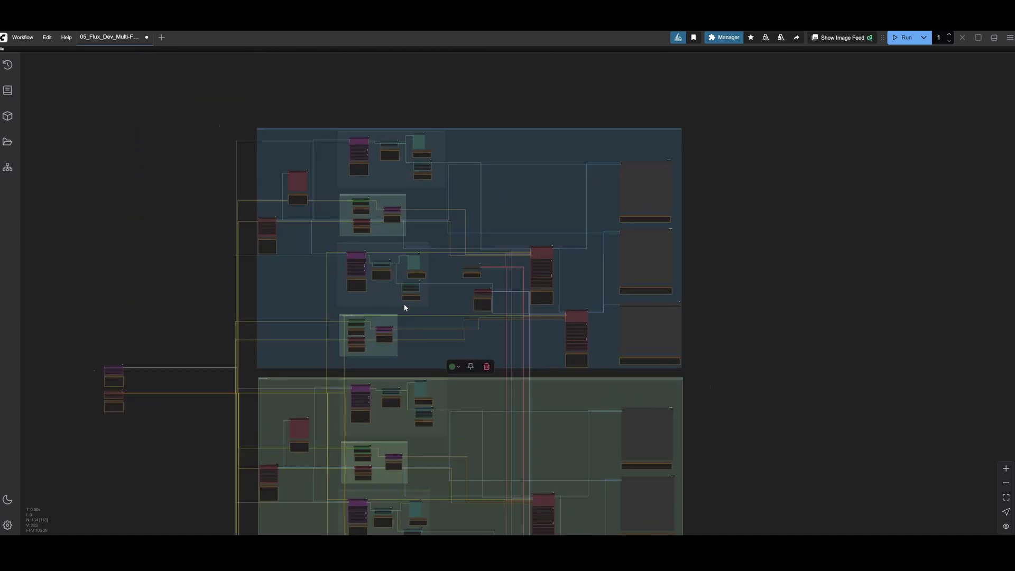
pyautogui.scroll(6, 406, 291)
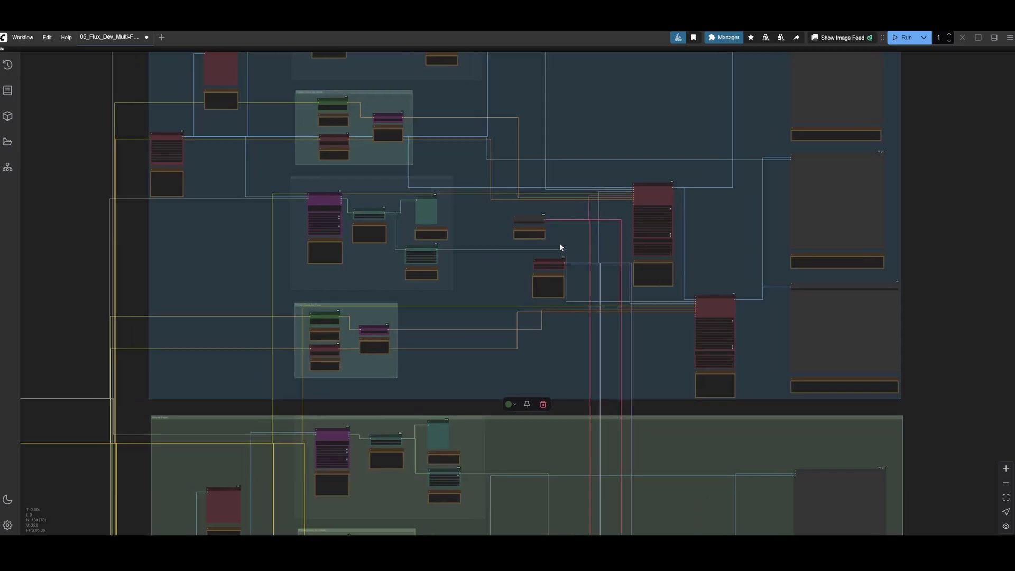
pyautogui.hscroll(-10, 498, 252)
pyautogui.scroll(4, 390, 374)
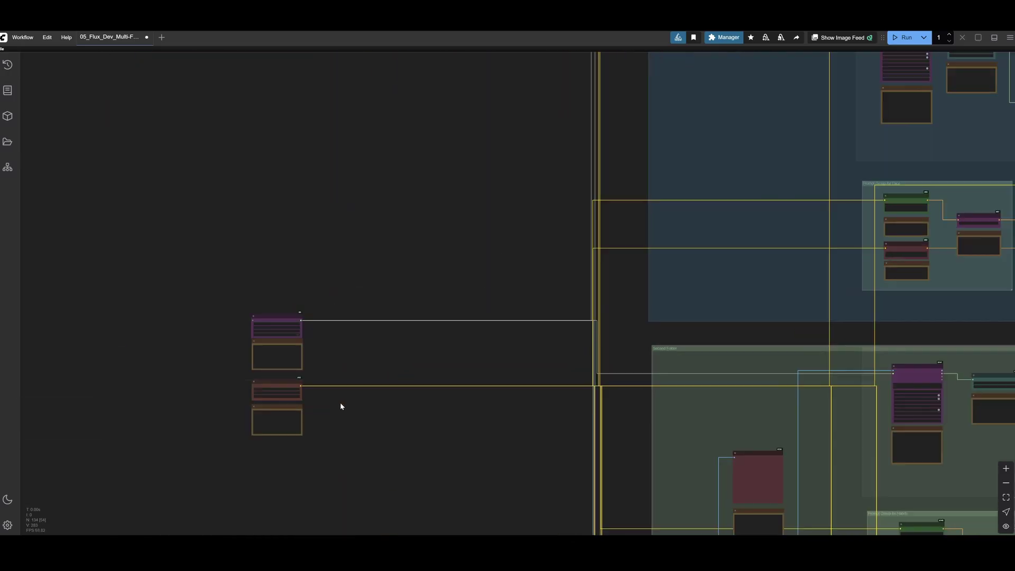
pyautogui.scroll(7, 340, 406)
pyautogui.moveTo(352, 355); pyautogui.dragTo(431, 328)
pyautogui.scroll(3, 412, 329)
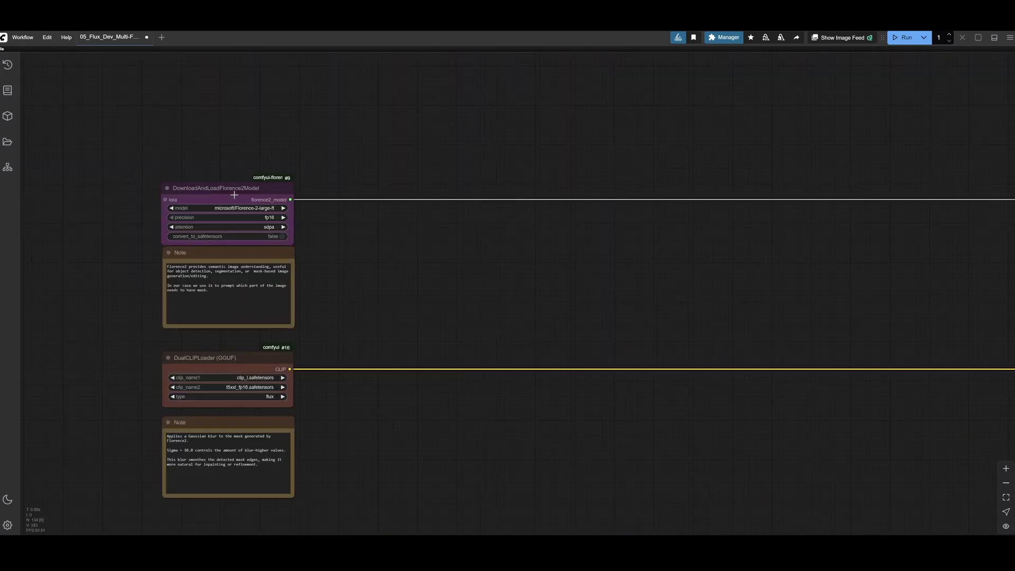
pyautogui.click(211, 358)
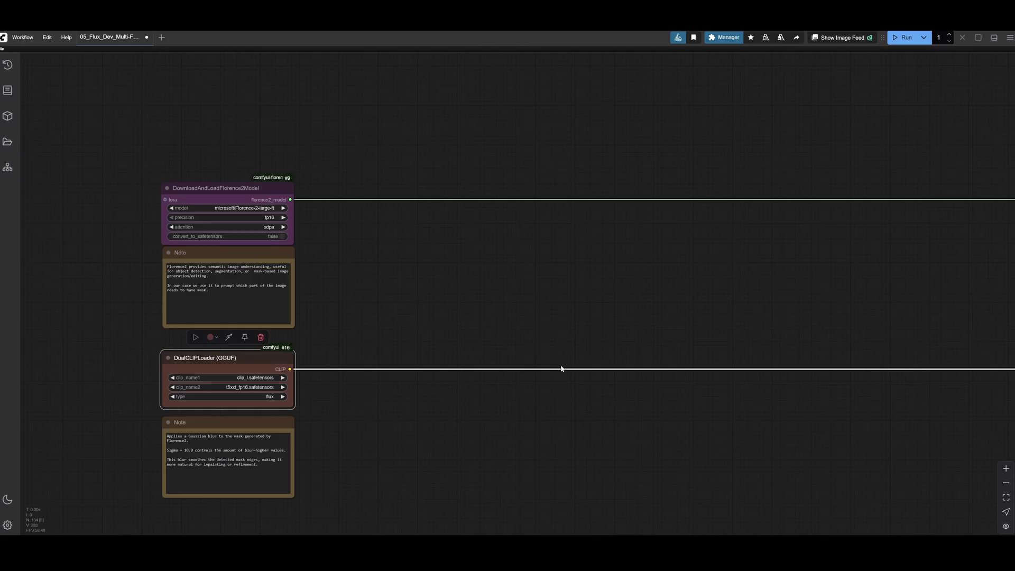
# Trace the shared loader nodes' connections through the blue and green groups down to the purple group
pyautogui.scroll(-3, 586, 359)
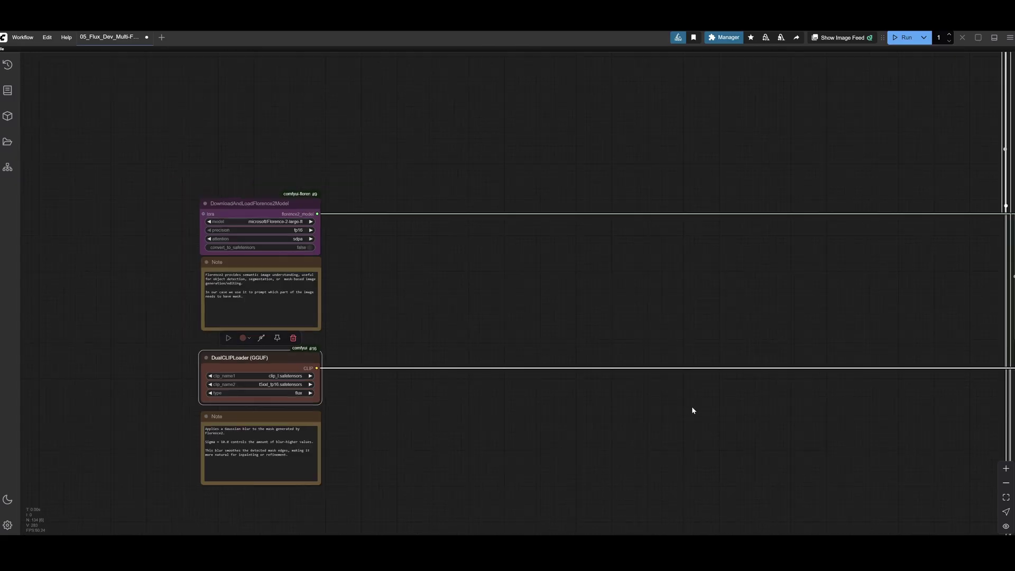
pyautogui.moveTo(693, 410); pyautogui.dragTo(186, 357)
pyautogui.scroll(-3, 460, 387)
pyautogui.hscroll(10, 781, 299)
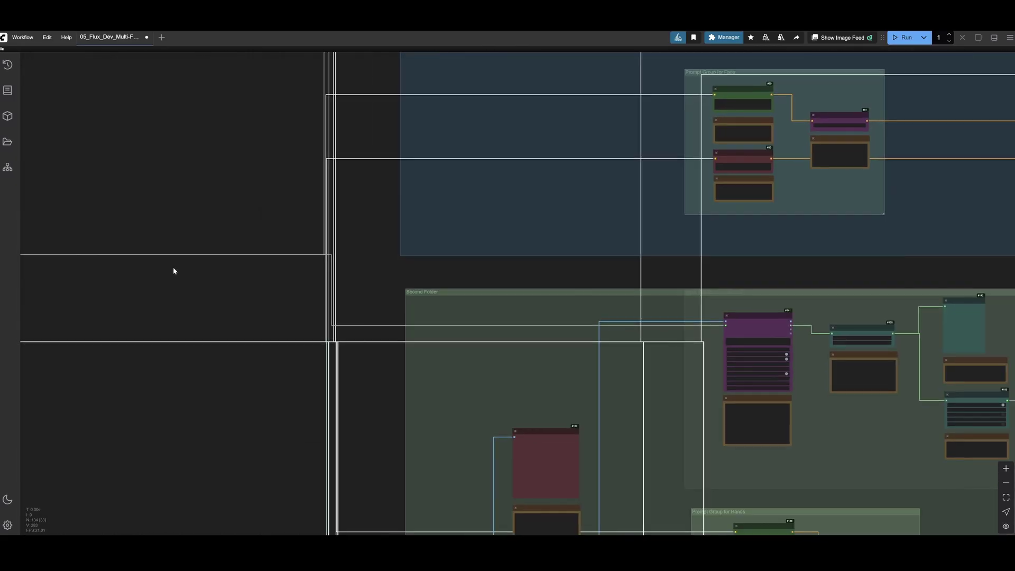
pyautogui.scroll(-5, 333, 195)
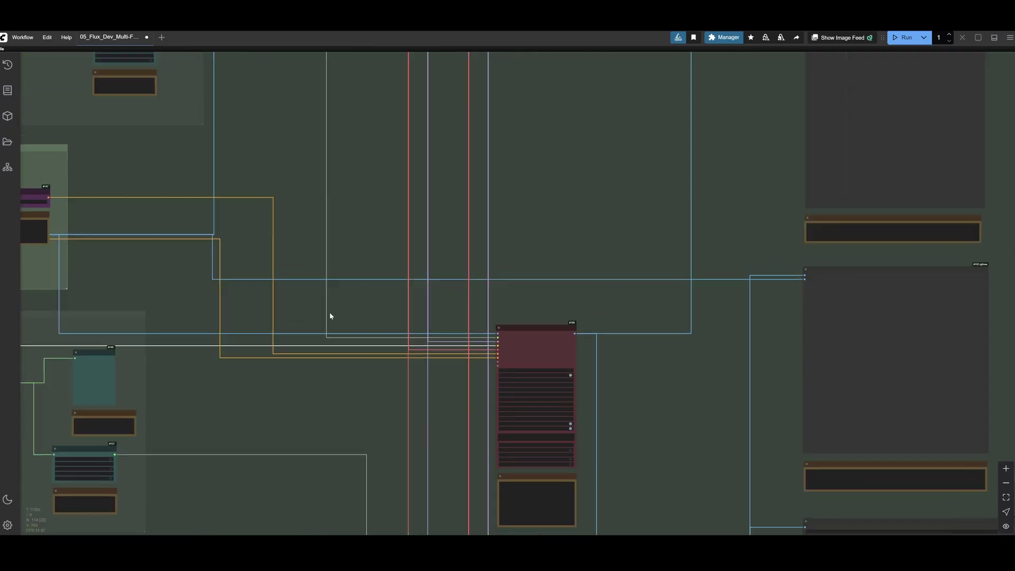
pyautogui.scroll(-5, 329, 312)
pyautogui.moveTo(329, 312); pyautogui.dragTo(608, 85)
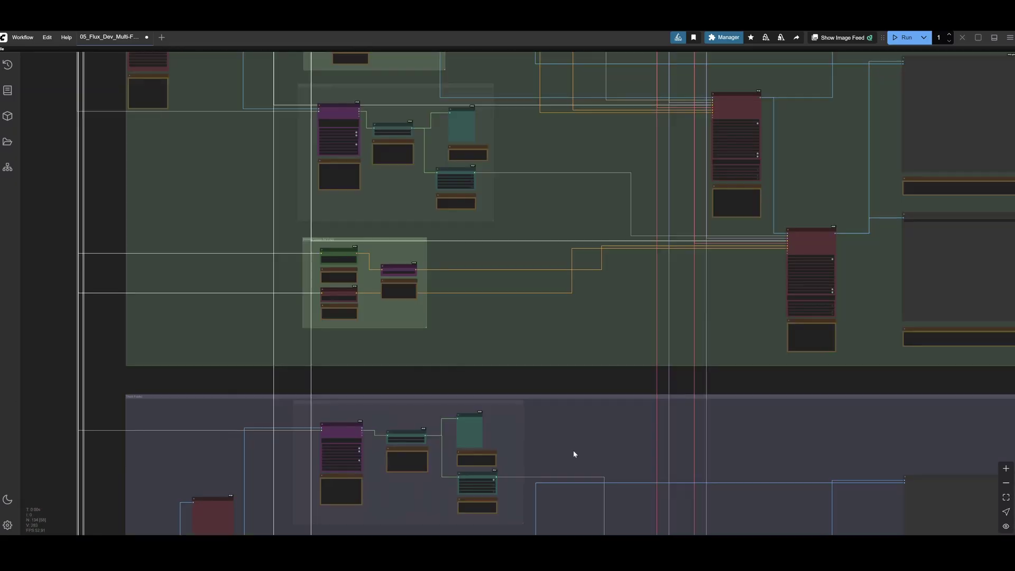
pyautogui.scroll(-4, 523, 339)
pyautogui.scroll(1, 484, 233)
pyautogui.moveTo(600, 523); pyautogui.dragTo(506, 291)
pyautogui.moveTo(500, 380); pyautogui.dragTo(506, 340)
pyautogui.scroll(-1, 507, 320)
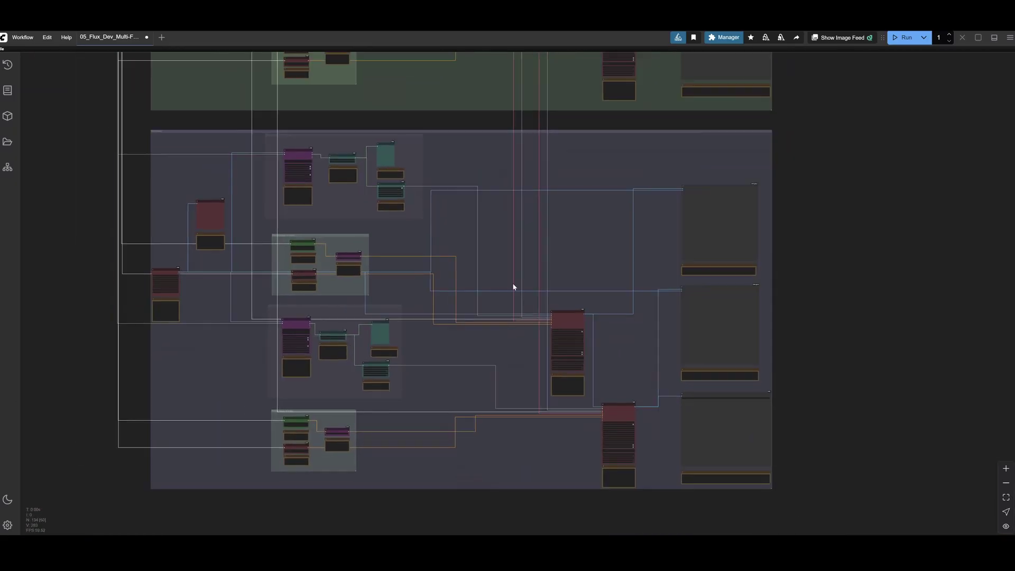
# Examine the matching node layouts of the purple, green and blue groups, working back up to the blue group
pyautogui.scroll(2, 578, 284)
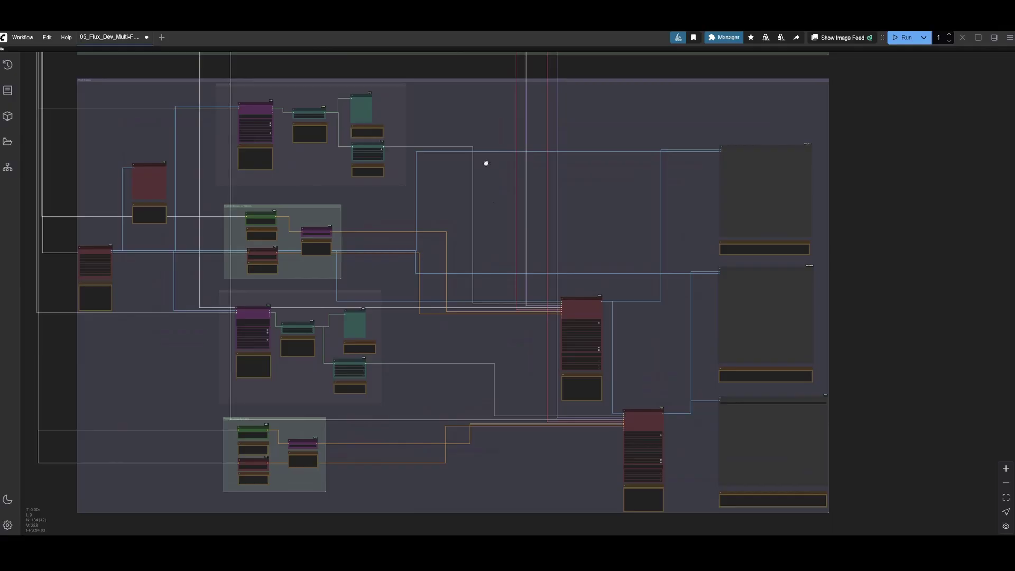
pyautogui.scroll(10, 486, 163)
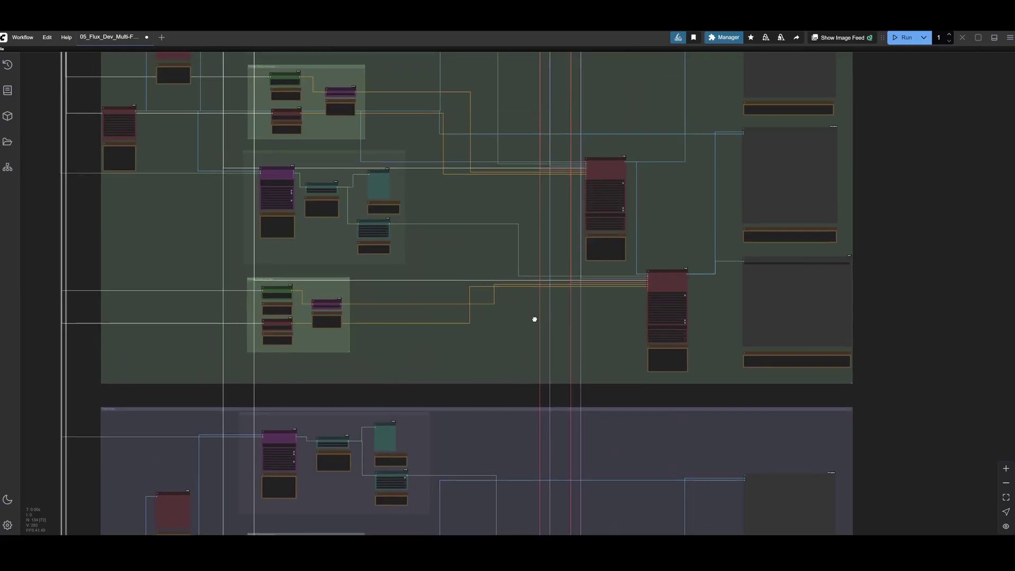
pyautogui.scroll(12, 534, 319)
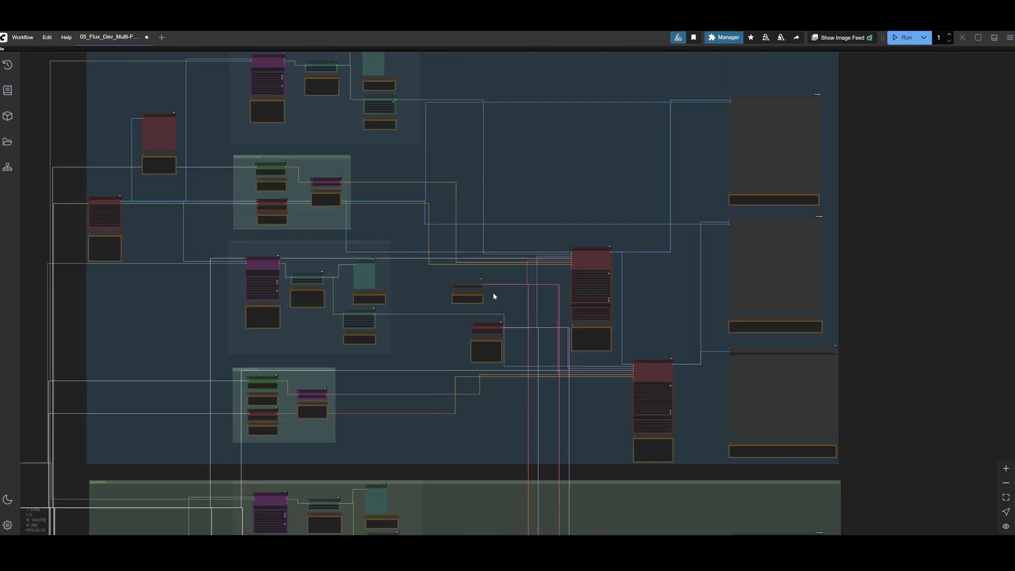
pyautogui.scroll(2, 494, 296)
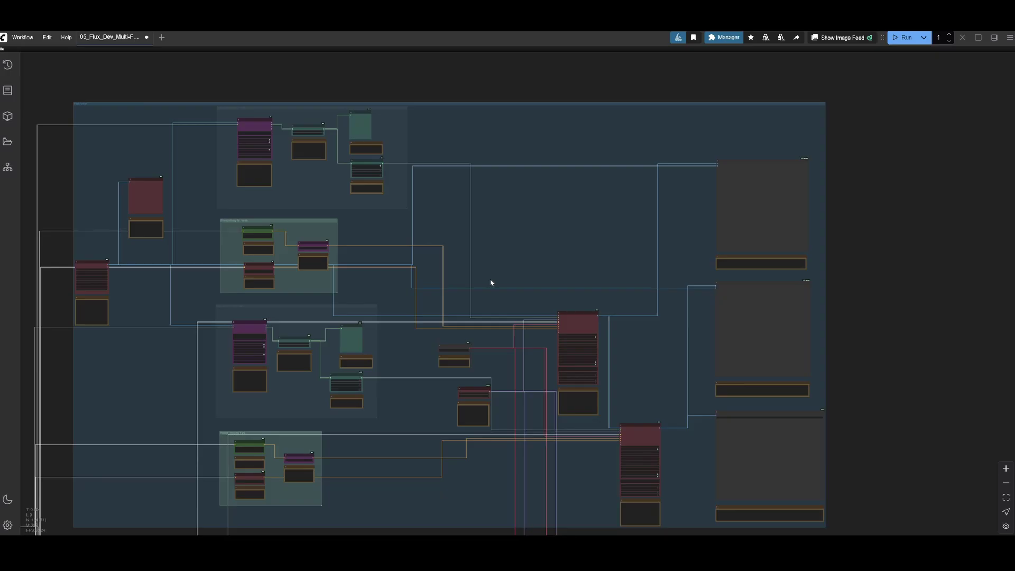
pyautogui.scroll(7, 491, 297)
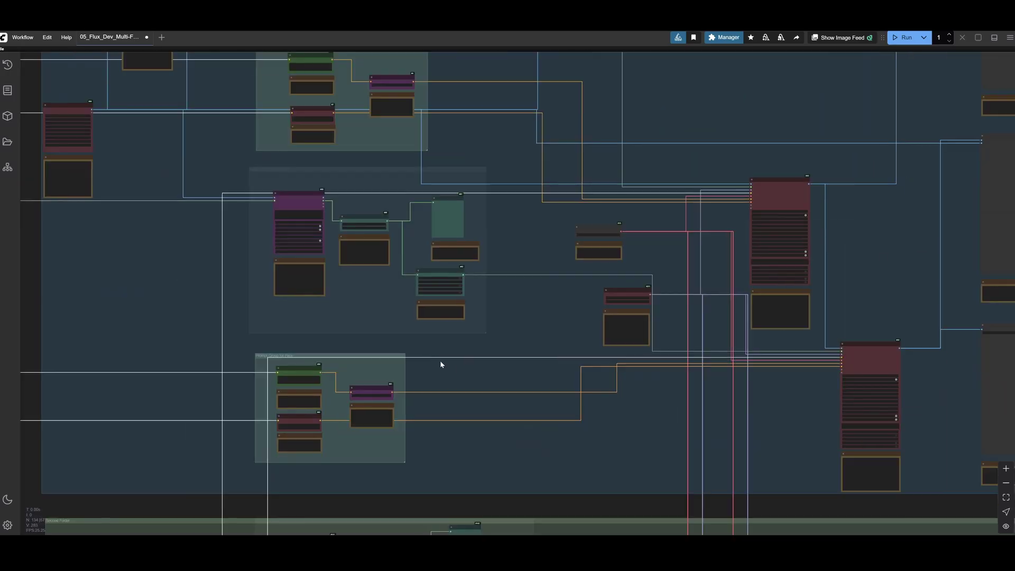
pyautogui.scroll(-10, 578, 301)
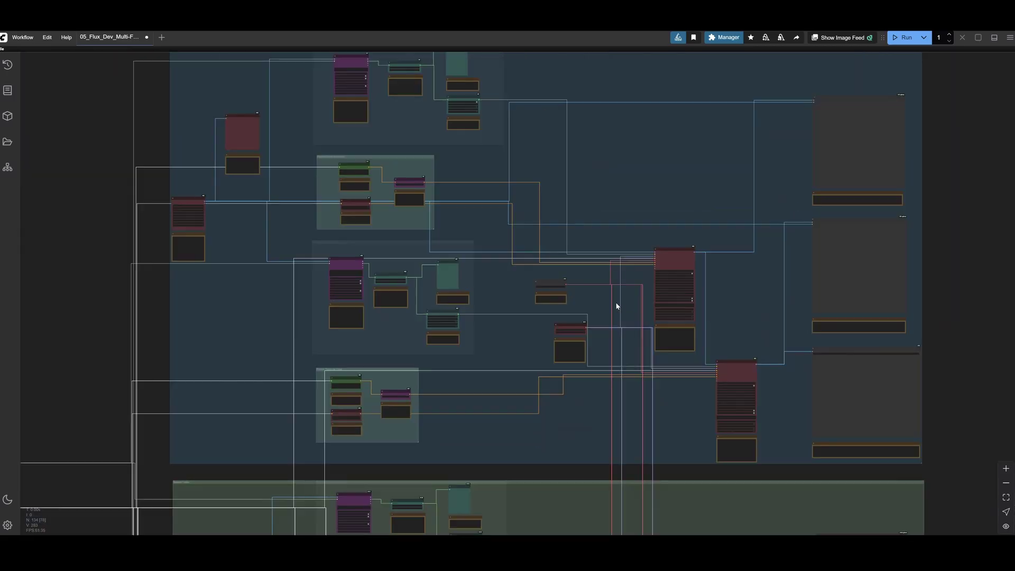
# Review the green Second Folder group and select its Load Image Batch node
pyautogui.scroll(-2, 616, 306)
pyautogui.moveTo(574, 515); pyautogui.dragTo(587, 262)
pyautogui.scroll(4, 556, 364)
pyautogui.moveTo(556, 364); pyautogui.dragTo(537, 268)
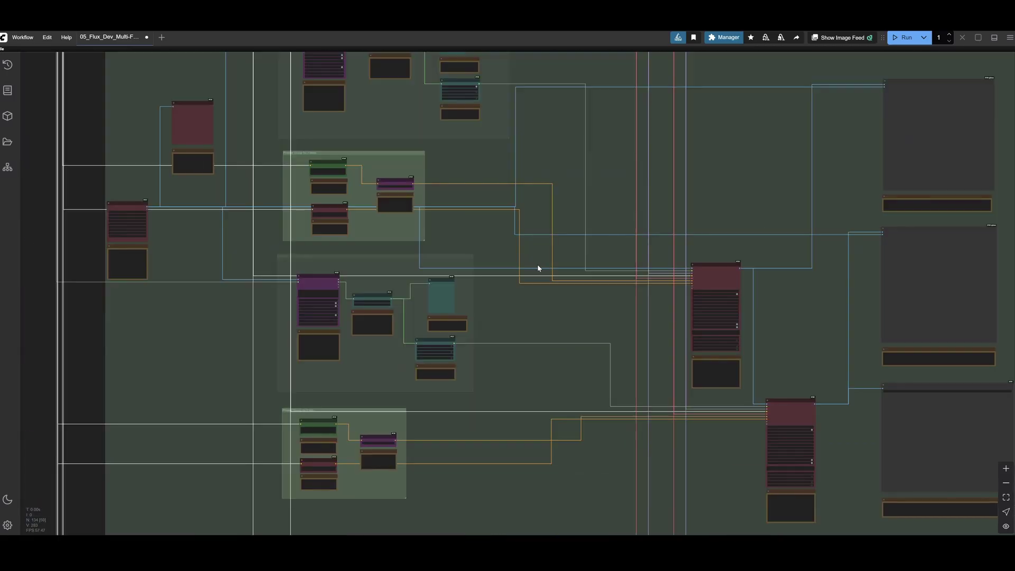
pyautogui.scroll(3, 267, 170)
pyautogui.moveTo(331, 196); pyautogui.dragTo(389, 363)
pyautogui.scroll(2, 388, 362)
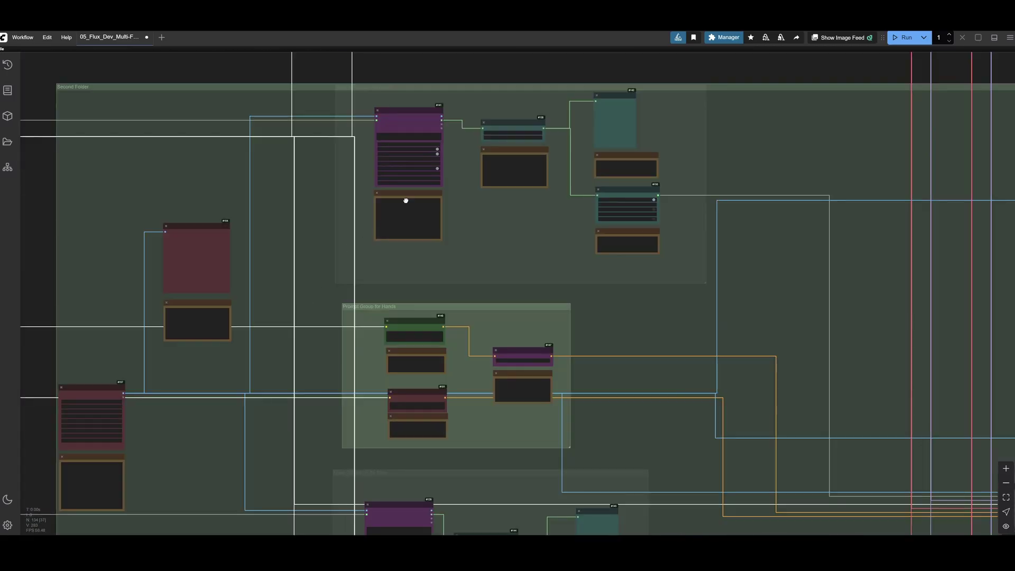
pyautogui.scroll(-4, 317, 285)
pyautogui.scroll(3, 316, 291)
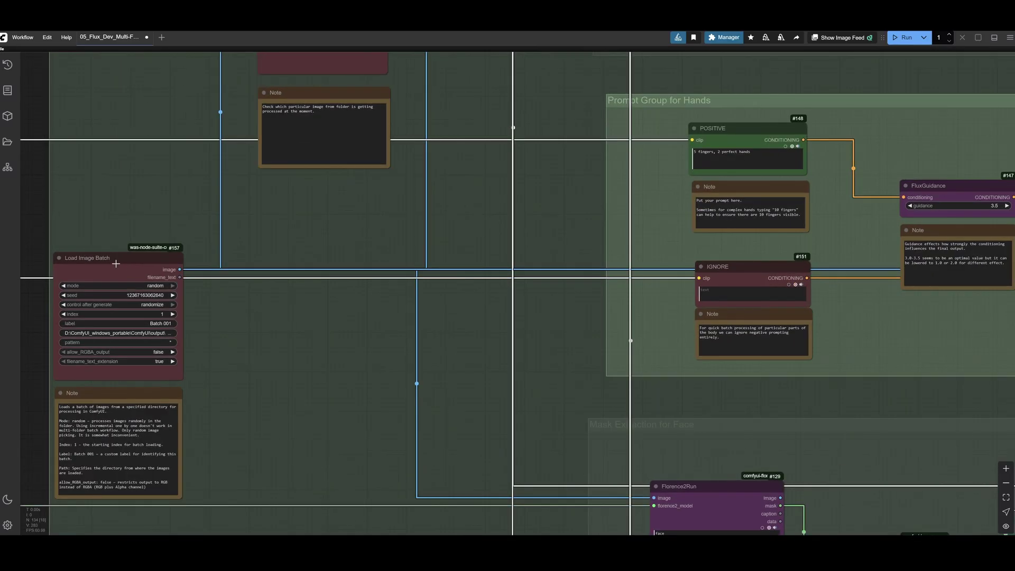
pyautogui.click(115, 263)
# Locate and select the Load Image Batch node of the purple group below the Second Folder group
pyautogui.moveTo(307, 450); pyautogui.dragTo(389, 55)
pyautogui.moveTo(439, 423); pyautogui.dragTo(419, 167)
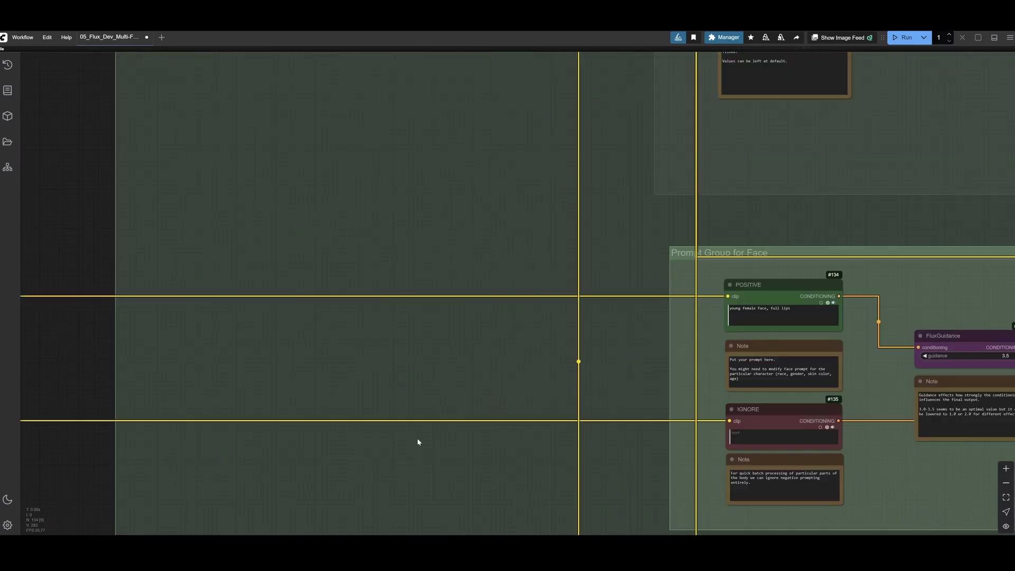
pyautogui.moveTo(451, 376); pyautogui.dragTo(458, 162)
pyautogui.moveTo(417, 466); pyautogui.dragTo(464, 157)
pyautogui.moveTo(433, 507); pyautogui.dragTo(389, 59)
pyautogui.moveTo(445, 339); pyautogui.dragTo(530, 101)
pyautogui.click(333, 263)
pyautogui.scroll(-5, 570, 206)
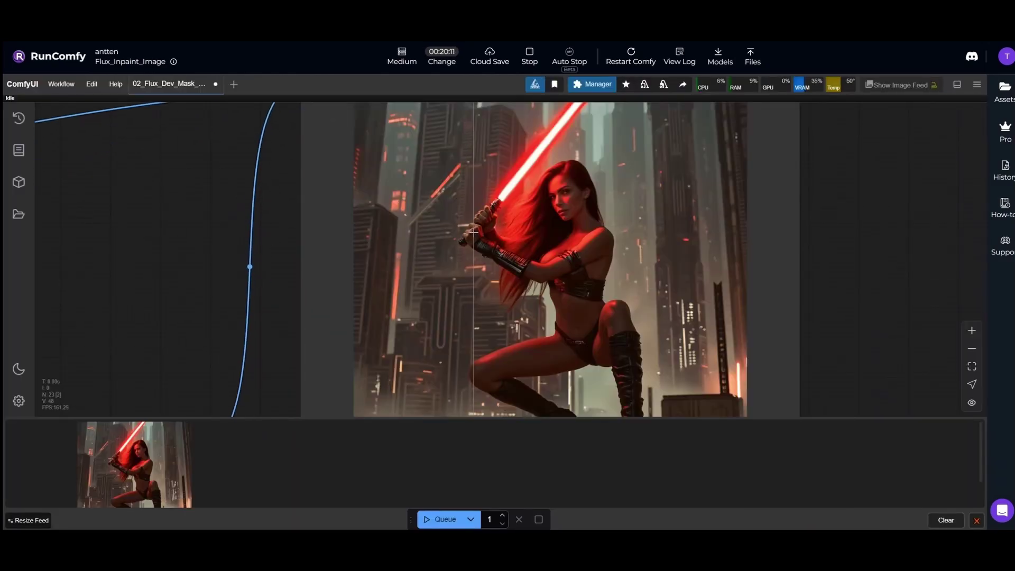
# Switch to the 02_Flux_Dev_Mask workflow in RunComfy and inspect the figure's hands and face closely in the image comparison
pyautogui.scroll(6, 319, 272)
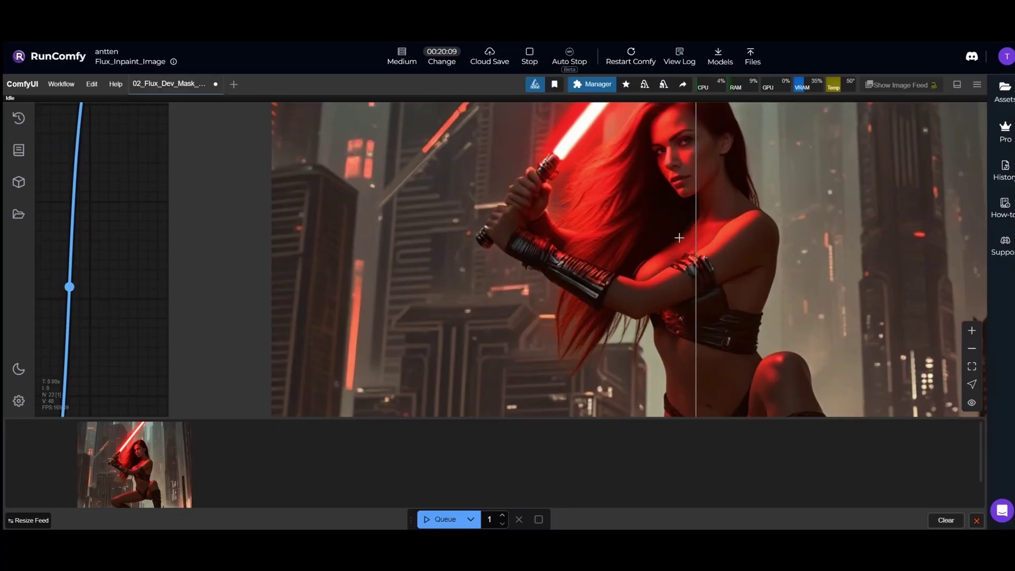